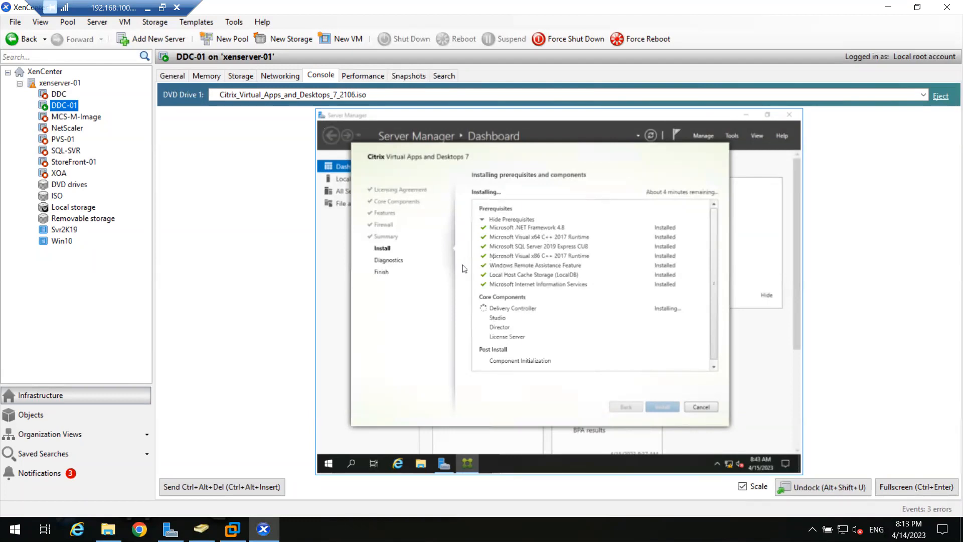
Glance at MCS-M-Image and DDC-01's install console, then show the Svr2K19 template's general properties.
click(66, 117)
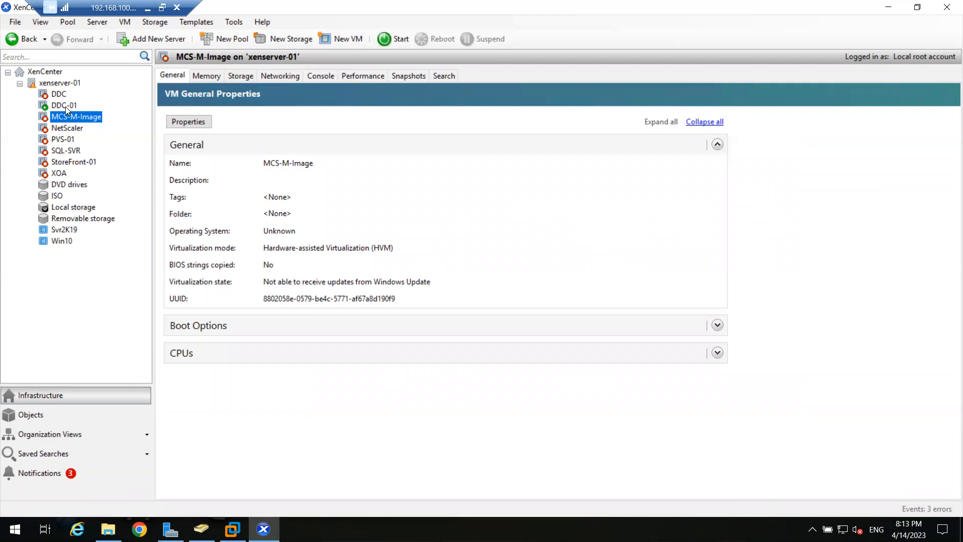
click(67, 107)
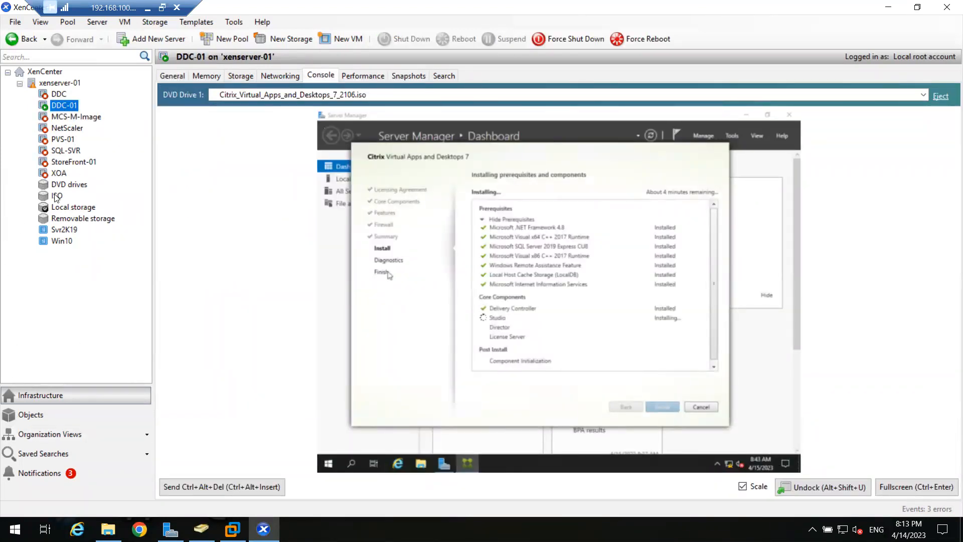
click(64, 232)
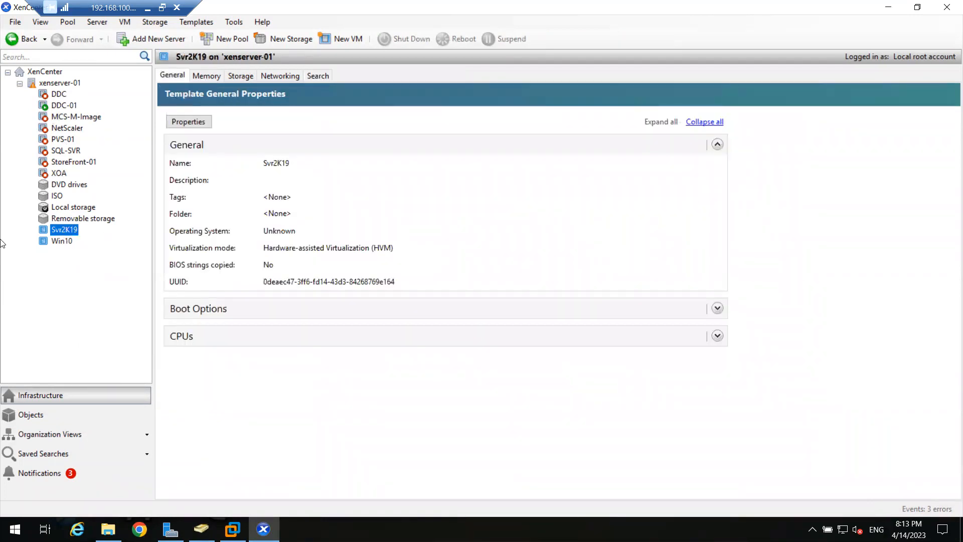
Quick-create a VM from the Svr2K19 template and rename it MCS-M-Image-02.
right_click(68, 230)
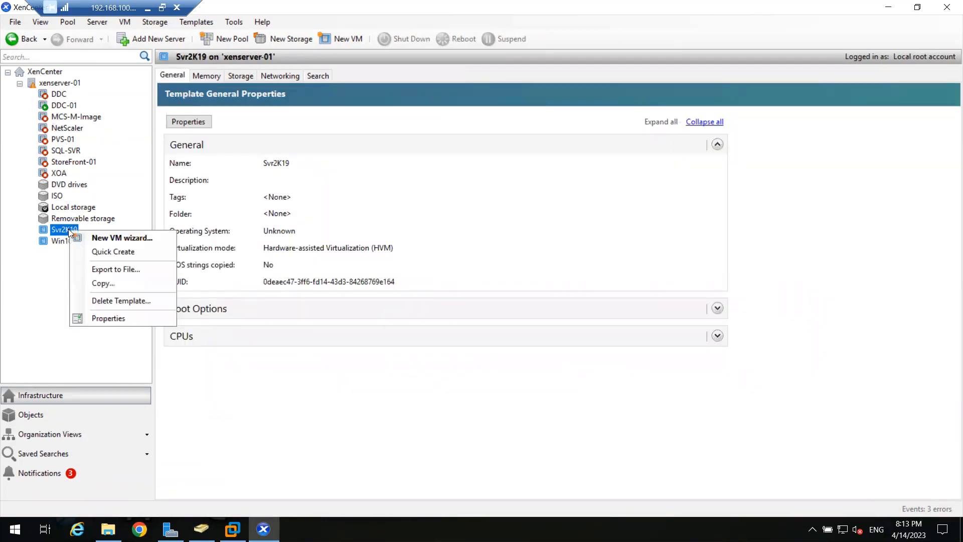
click(125, 254)
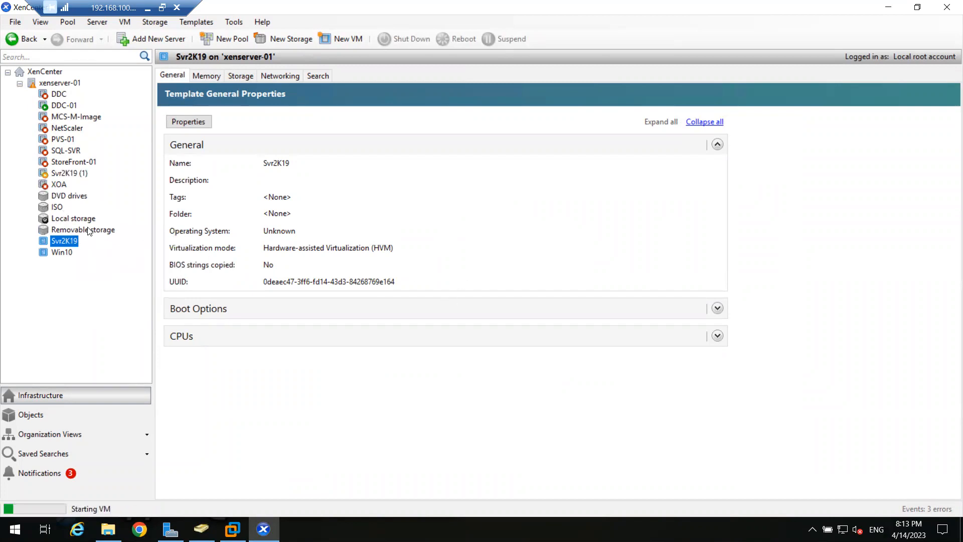
click(71, 173)
right_click(70, 174)
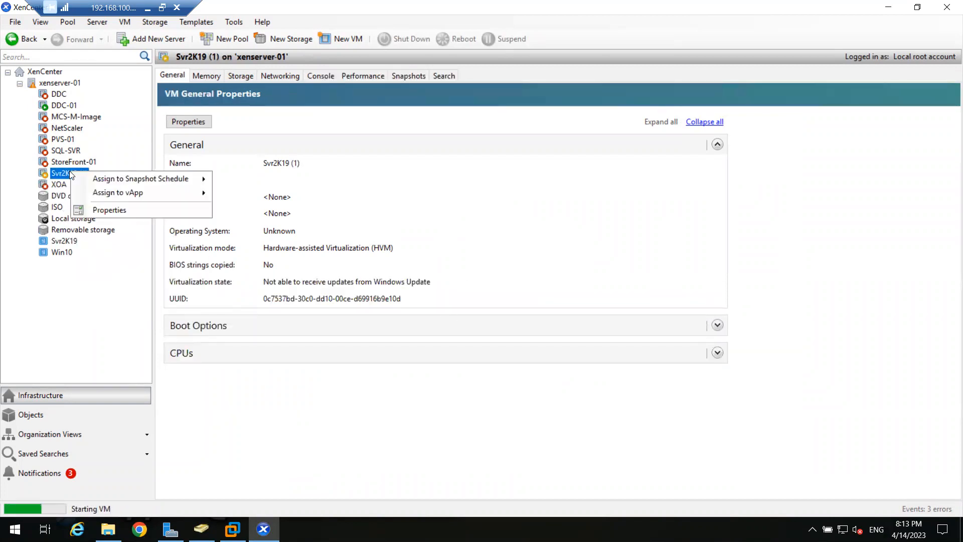
click(102, 210)
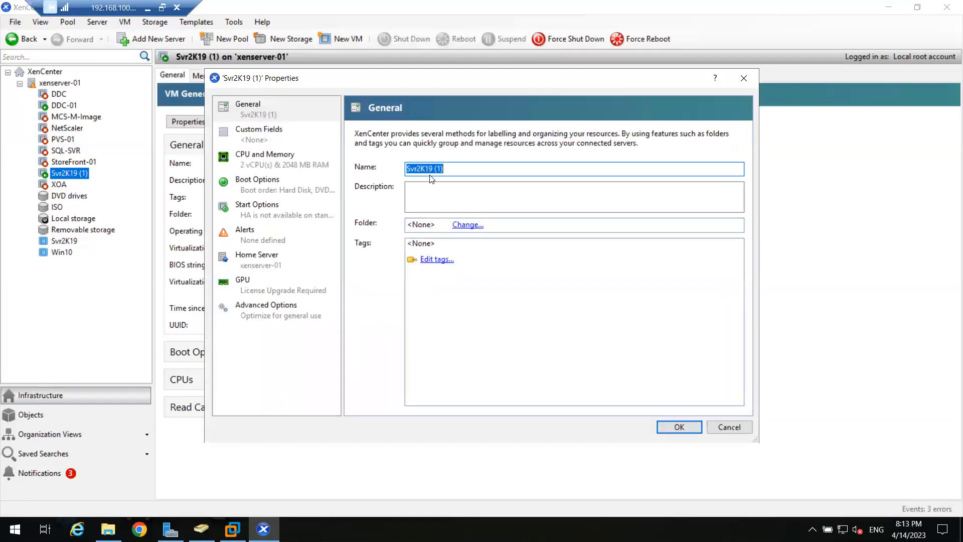
text(MCS-M-Image-02)
click(675, 427)
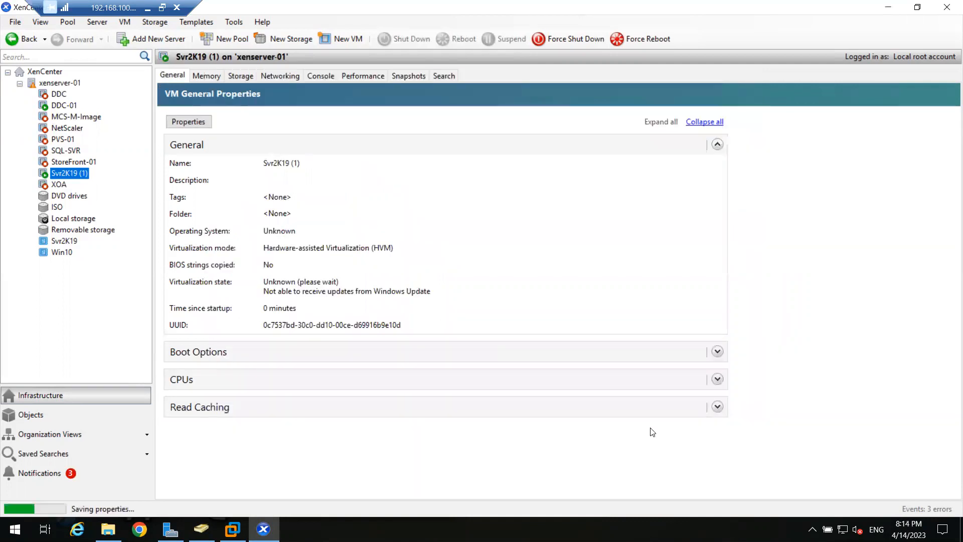
click(83, 116)
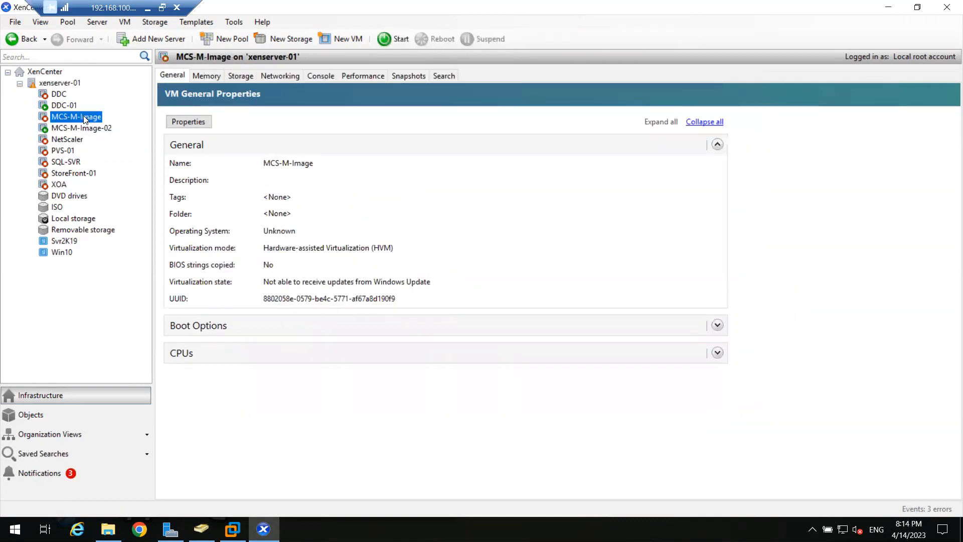
right_click(82, 116)
click(131, 255)
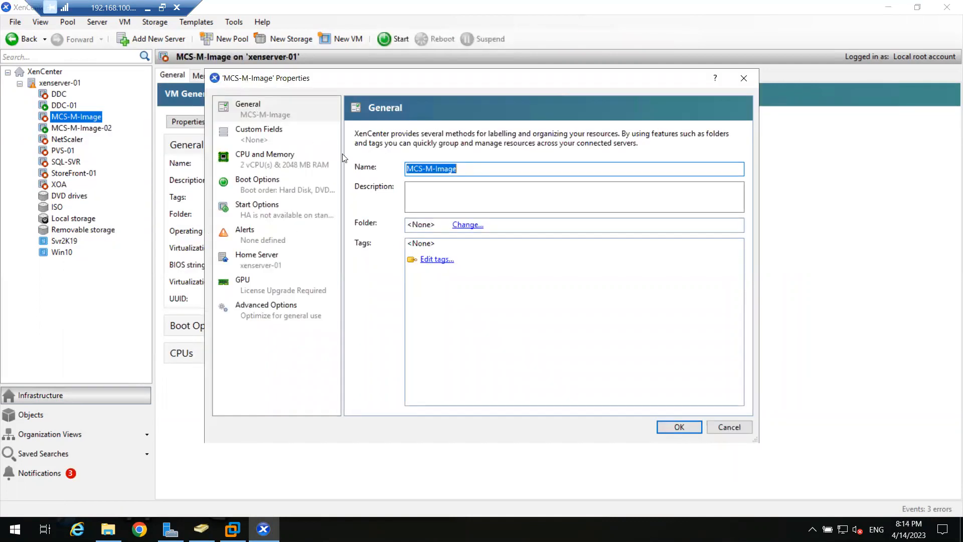
click(479, 172)
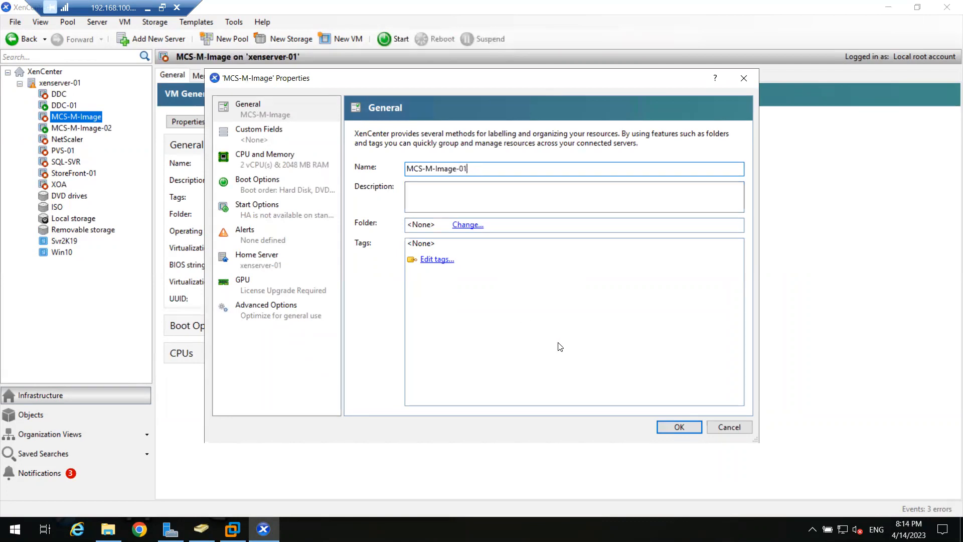
click(651, 430)
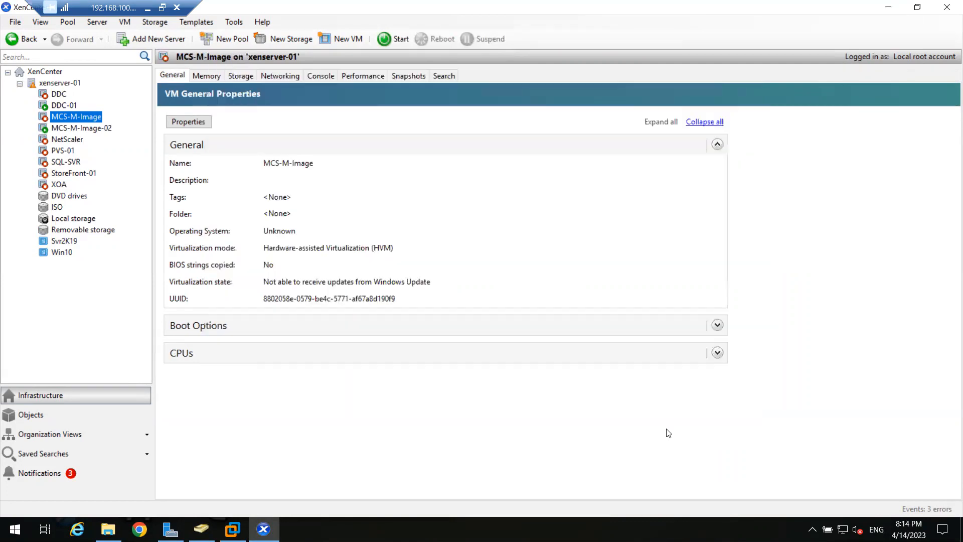
right_click(78, 115)
click(118, 260)
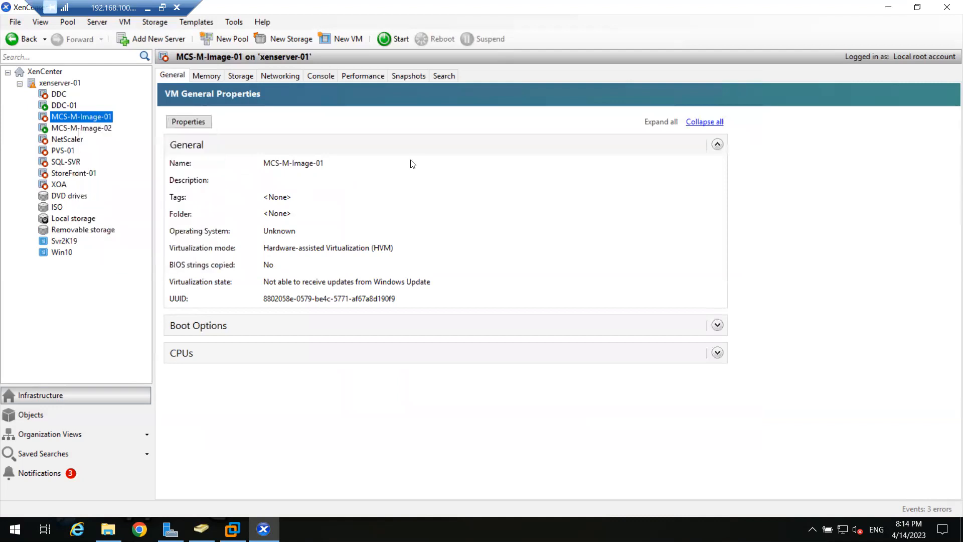
click(484, 165)
key(BackSpace)
key(BackSpace)
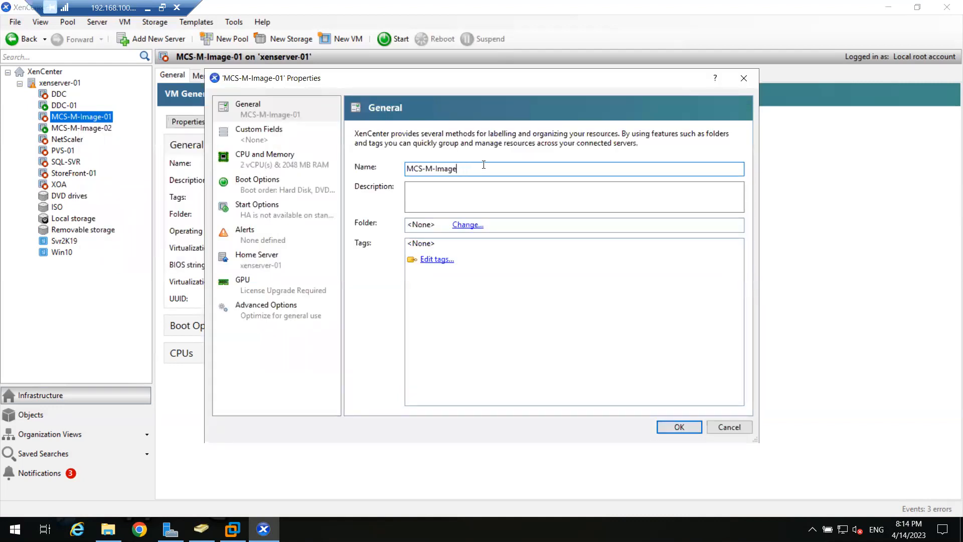
click(676, 426)
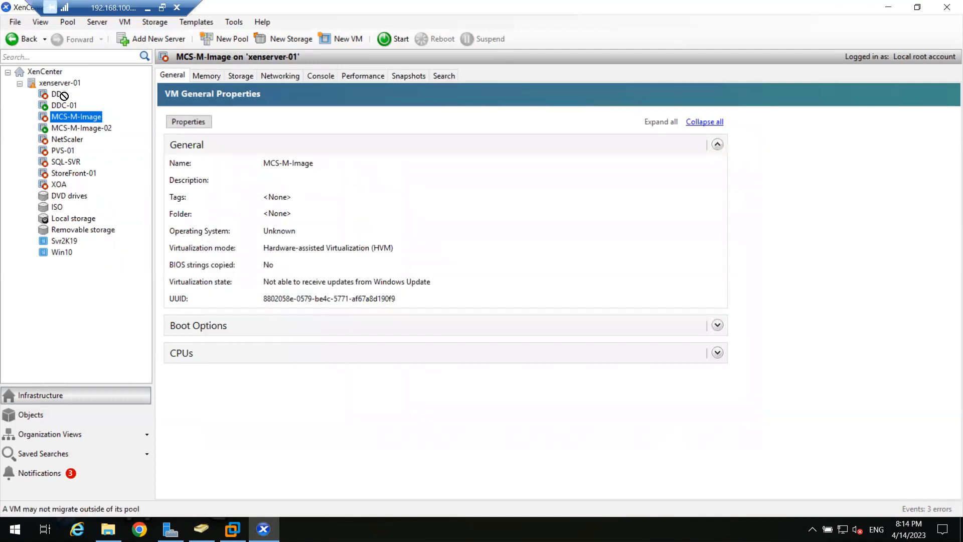
click(66, 129)
Look over MCS-M-Image-02's console, the Svr2K19 template and the DDC VM's properties and actions.
click(327, 77)
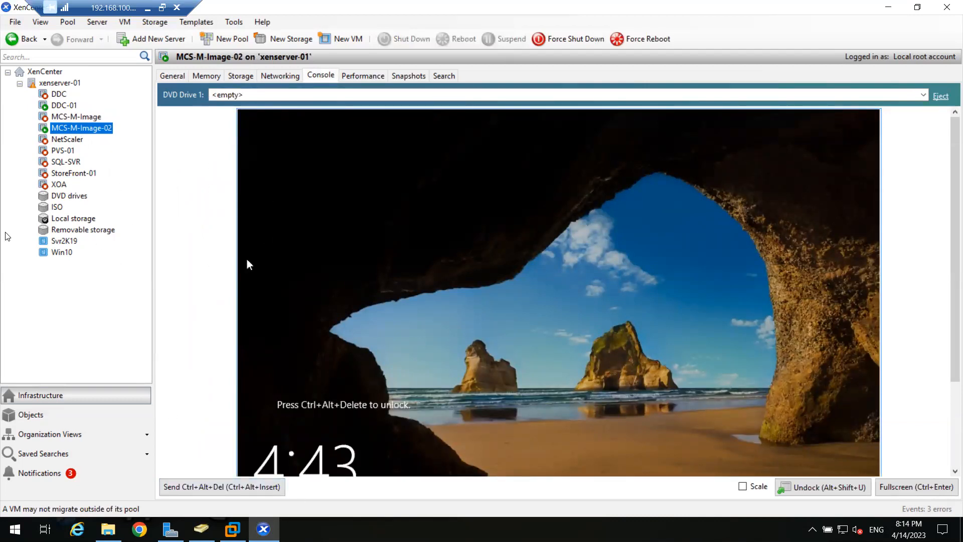
click(60, 242)
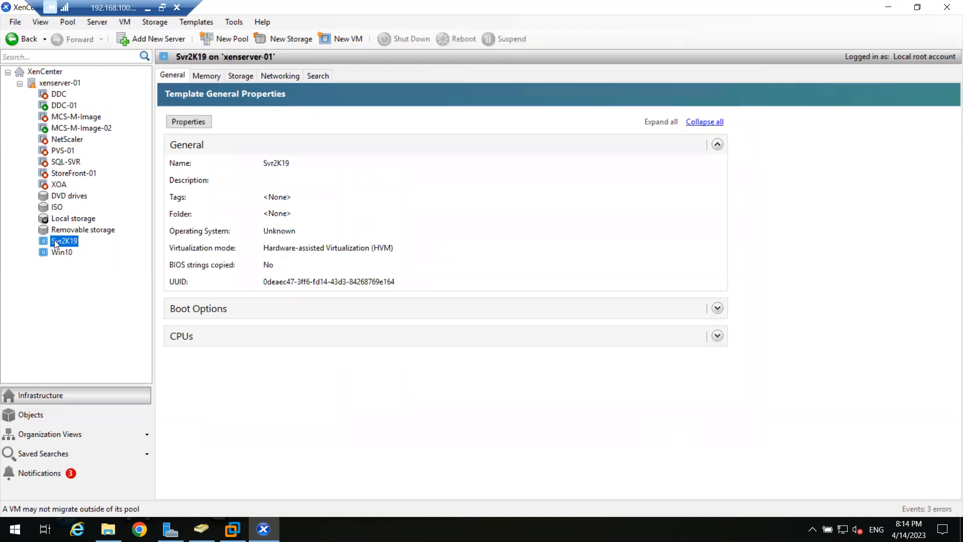
click(59, 96)
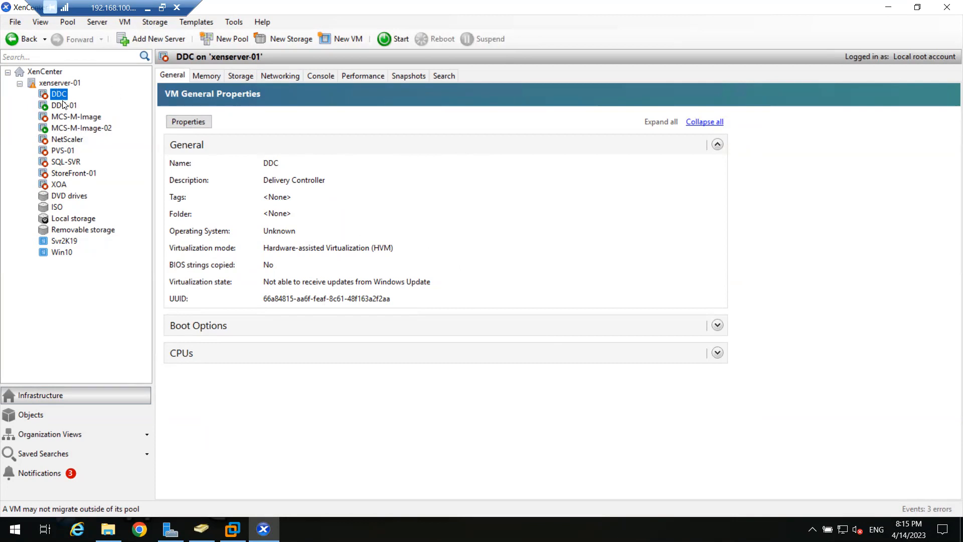
right_click(57, 97)
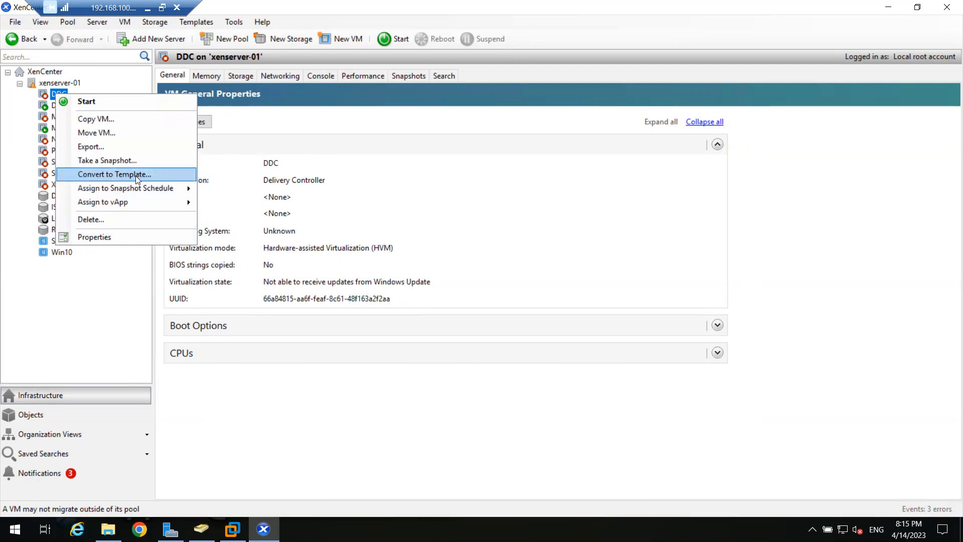
click(22, 132)
Browse the Svr2K19 and Win10 template actions, then show MCS-M-Image-02's console lock screen.
click(60, 241)
click(60, 251)
click(61, 242)
right_click(60, 242)
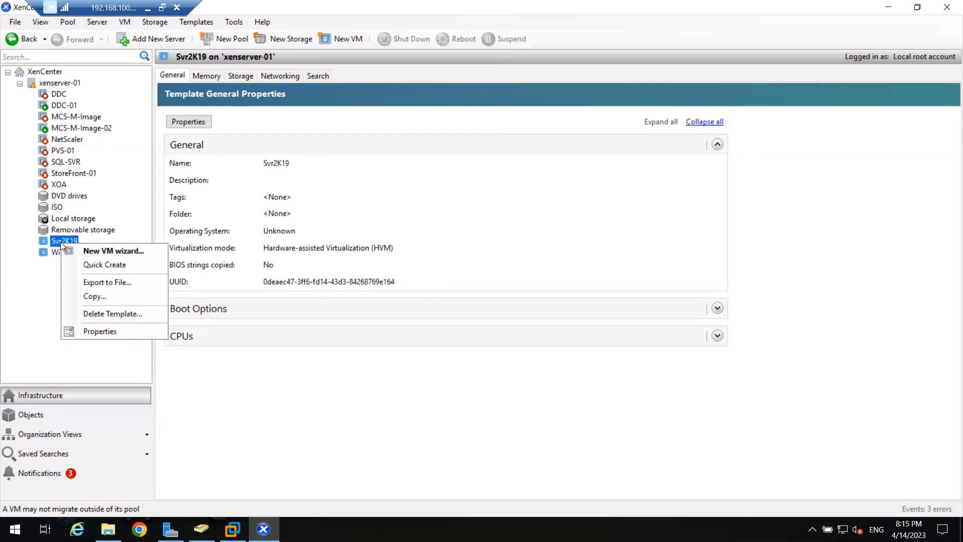
click(38, 275)
click(57, 251)
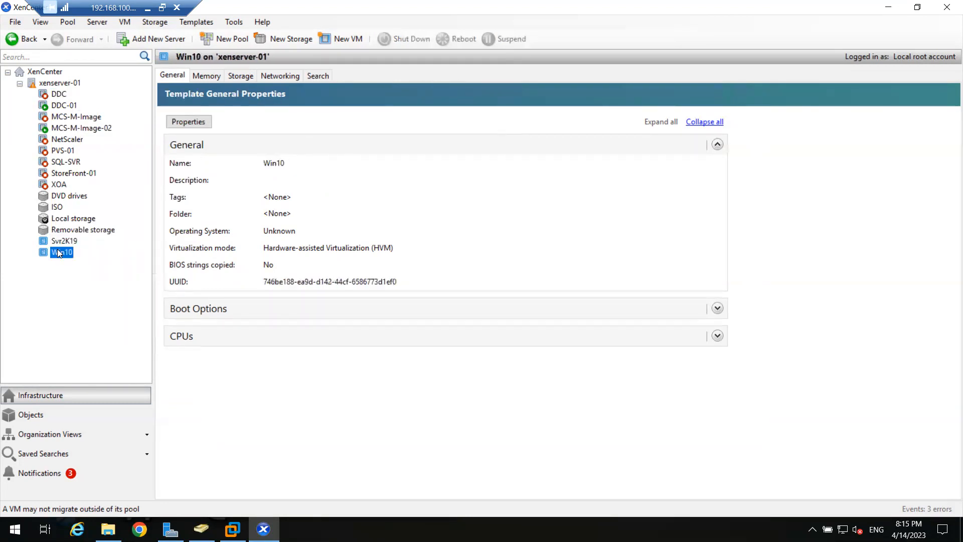
right_click(58, 249)
click(34, 279)
click(53, 242)
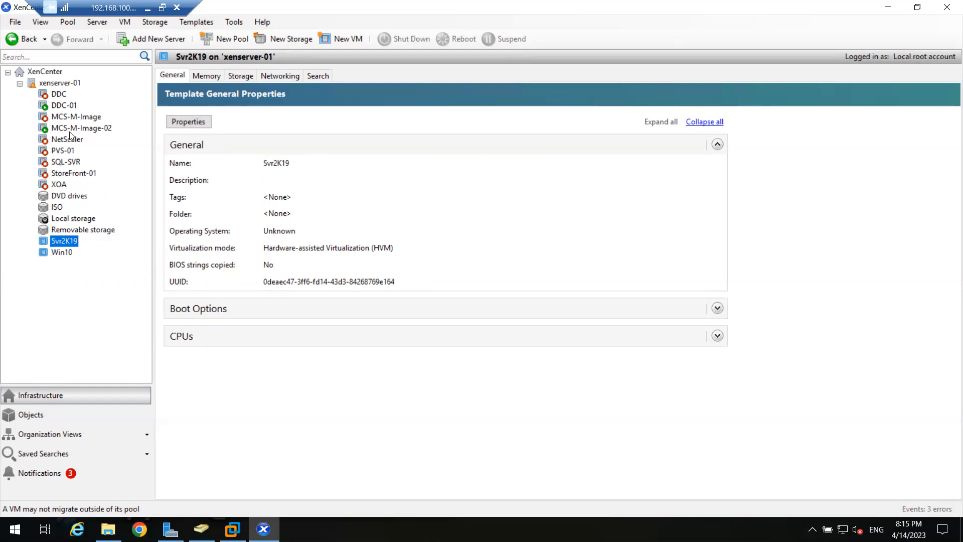
click(73, 128)
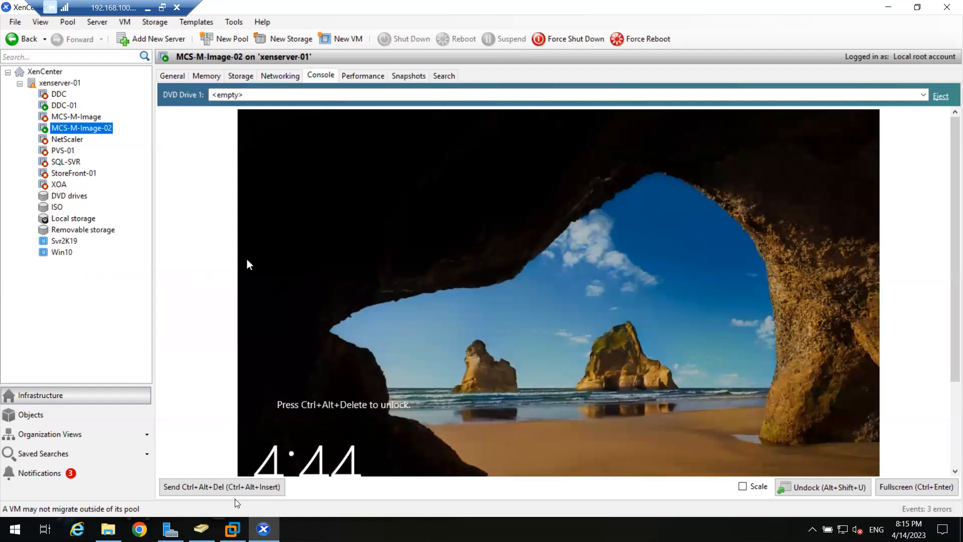
Sign in to MCS-M-Image-02 as administrator, fit the display, and allow network discovery.
click(238, 487)
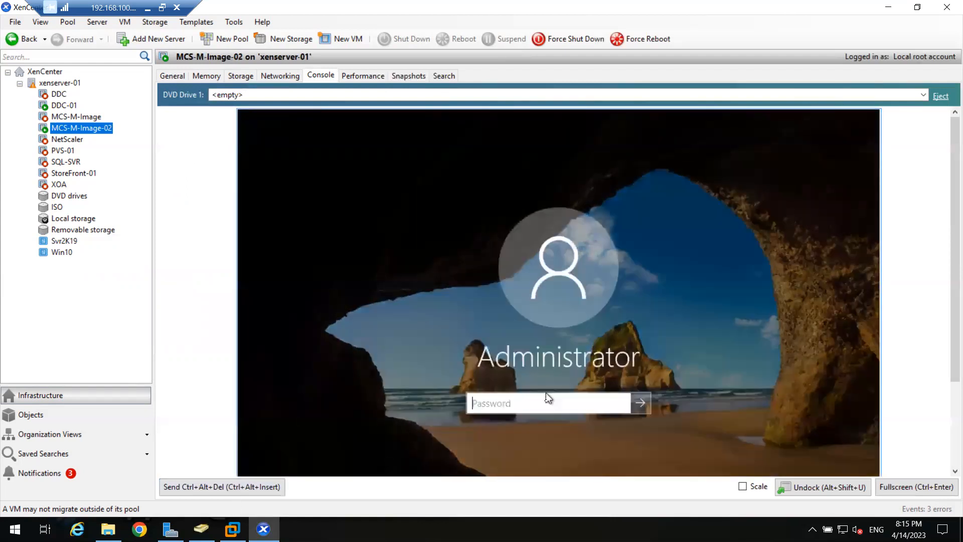
text(****)
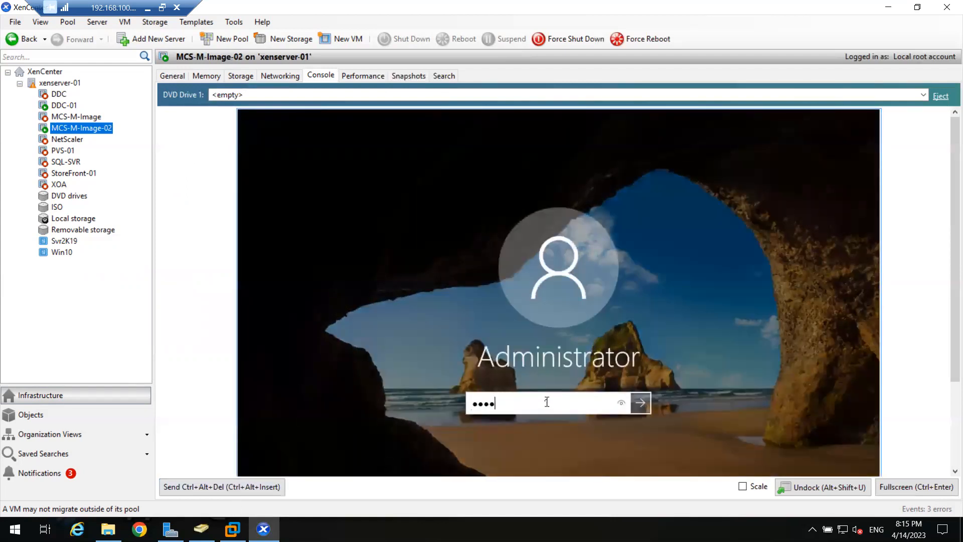
text(*****)
key(Return)
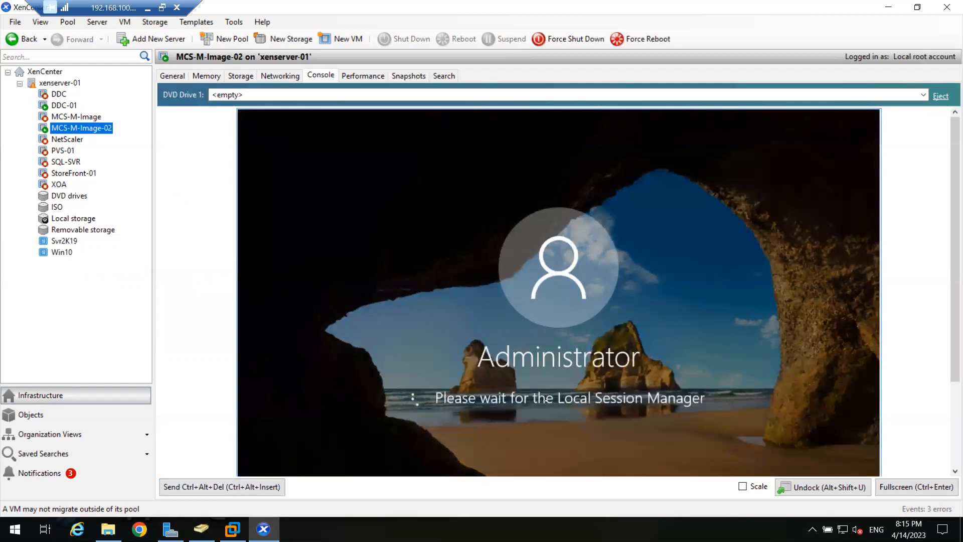
click(743, 486)
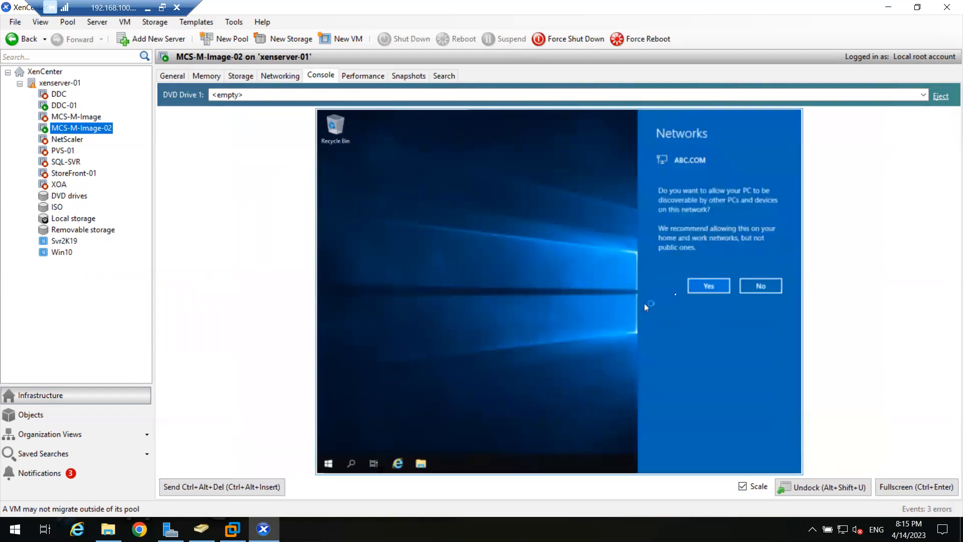
click(707, 289)
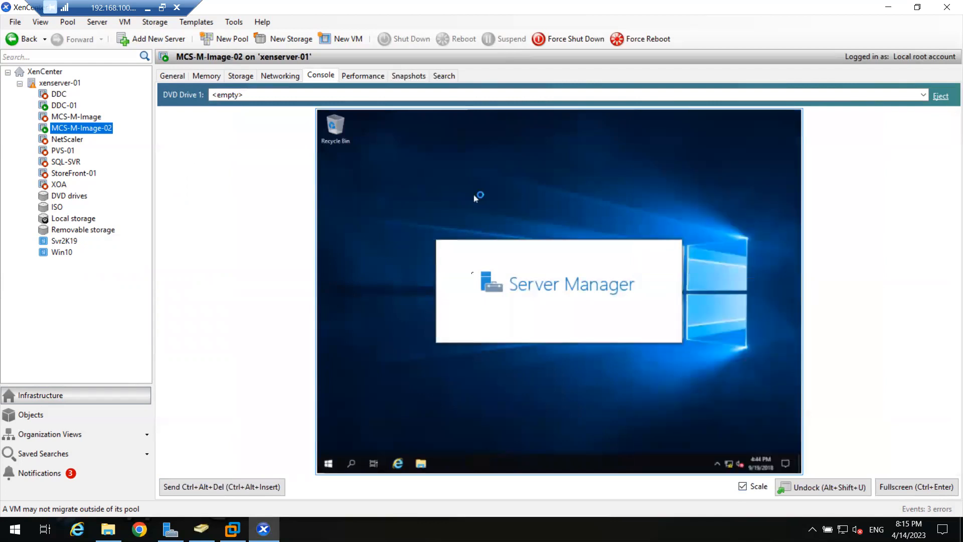
Check DDC-01's console, then show MCS-M-Image-02's console full screen.
click(64, 106)
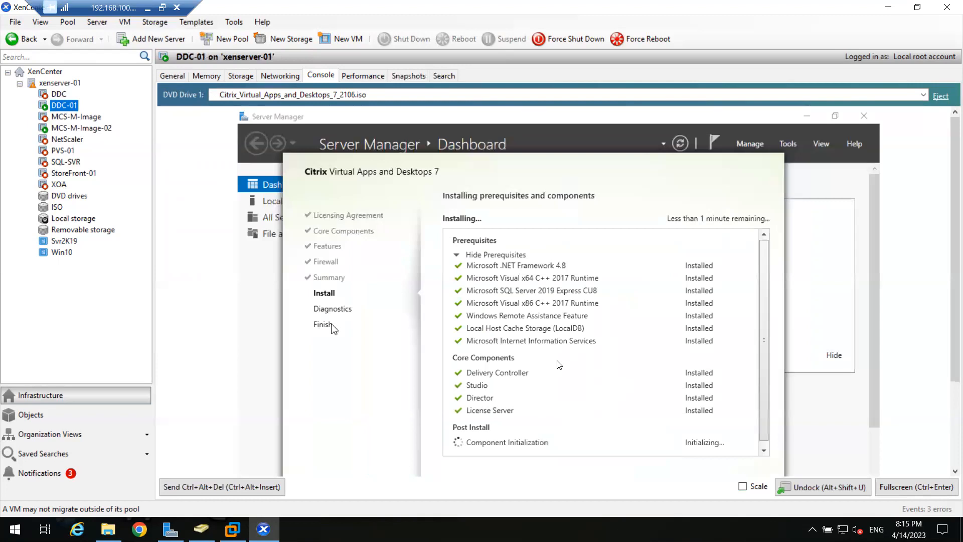
click(594, 371)
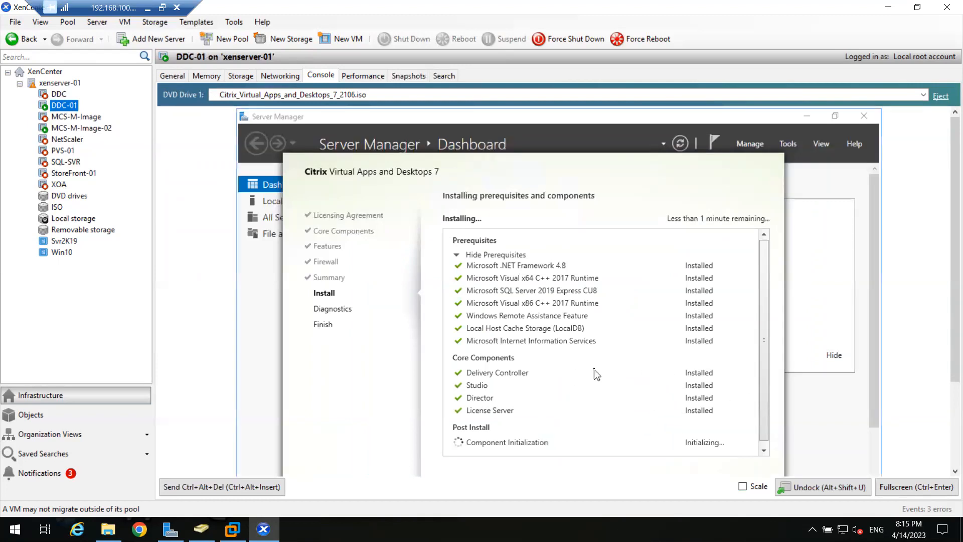
scroll(594, 370, down, 1)
click(78, 128)
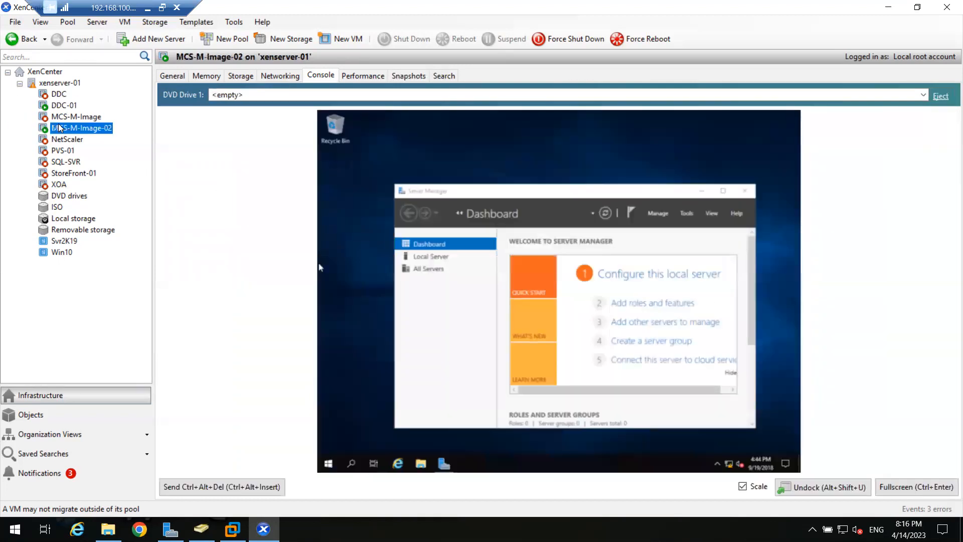
click(908, 487)
From Server Manager's Local Server page, change the computer name to MCS-M-Image-02.
click(724, 121)
click(170, 102)
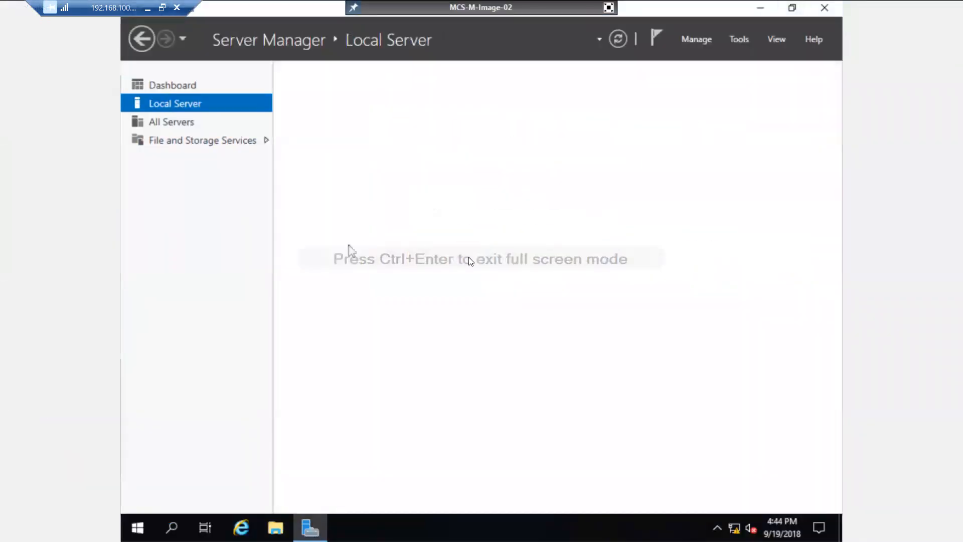
click(456, 113)
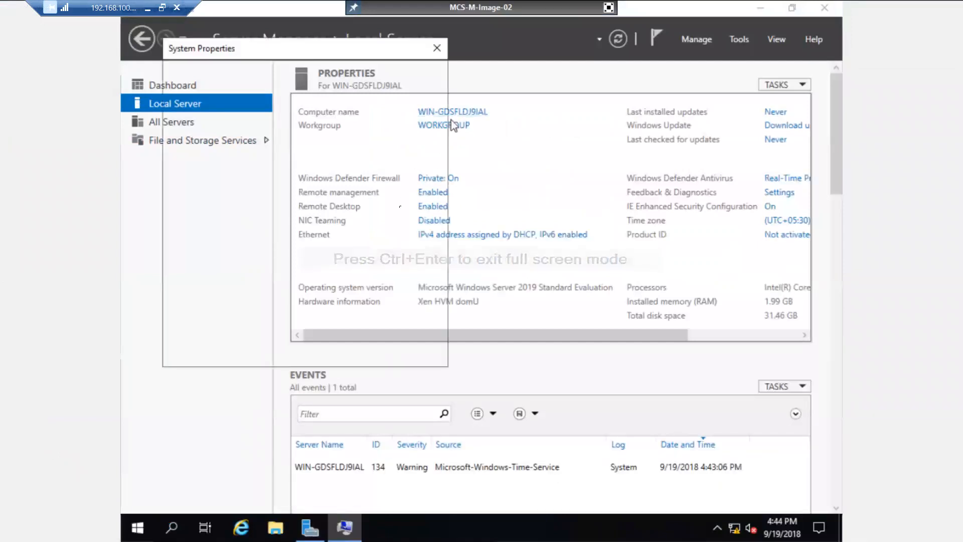
click(399, 209)
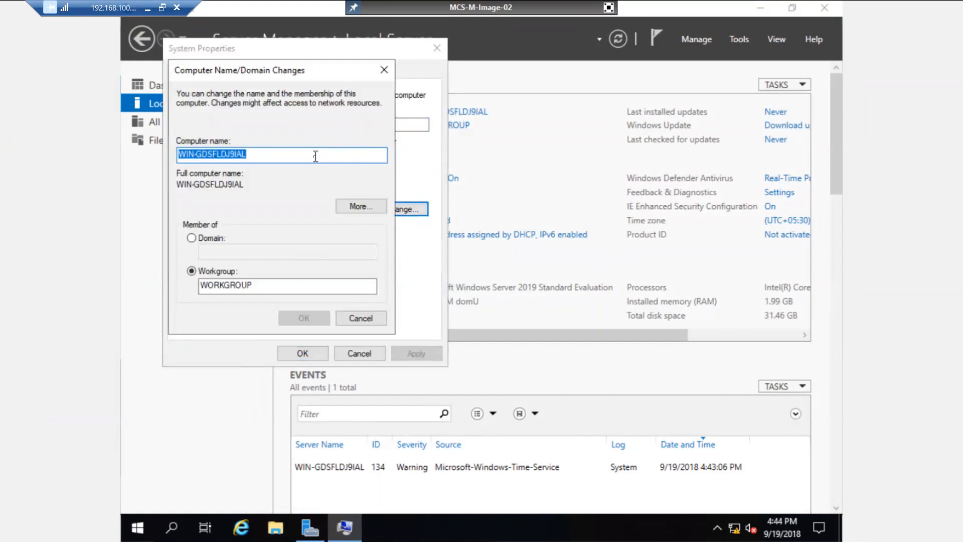
text(MCS)
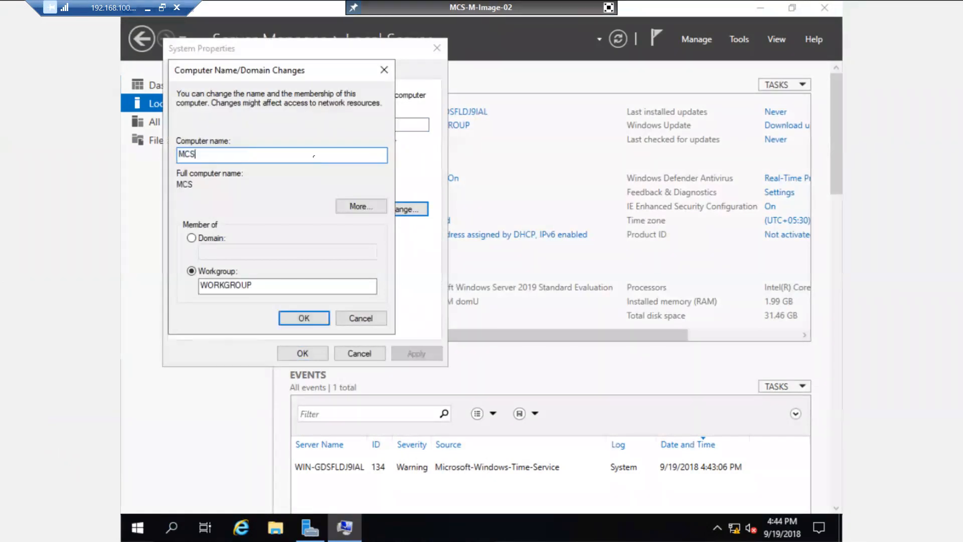
text(-M-Image-02)
Join the computer to domain abc and submit the domain account's user name and password.
click(207, 238)
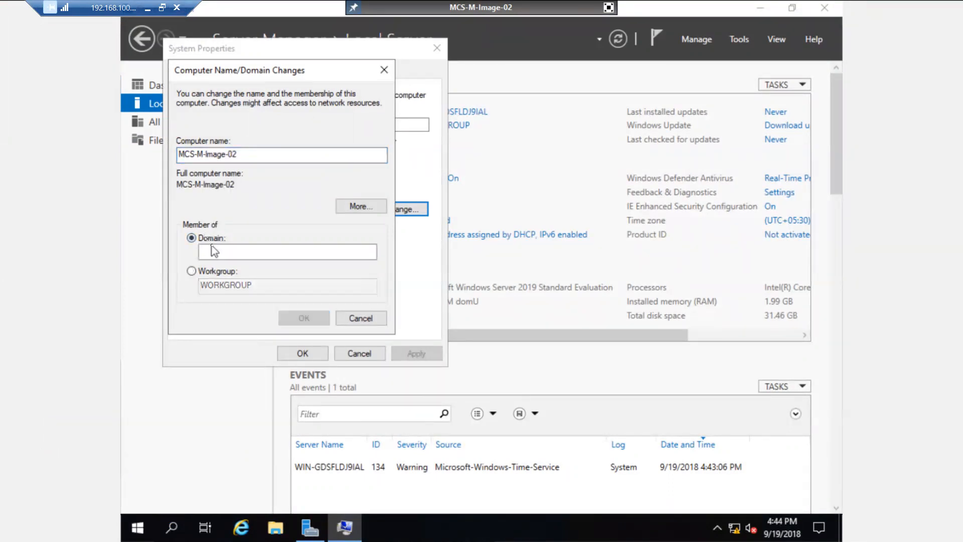
text(abc)
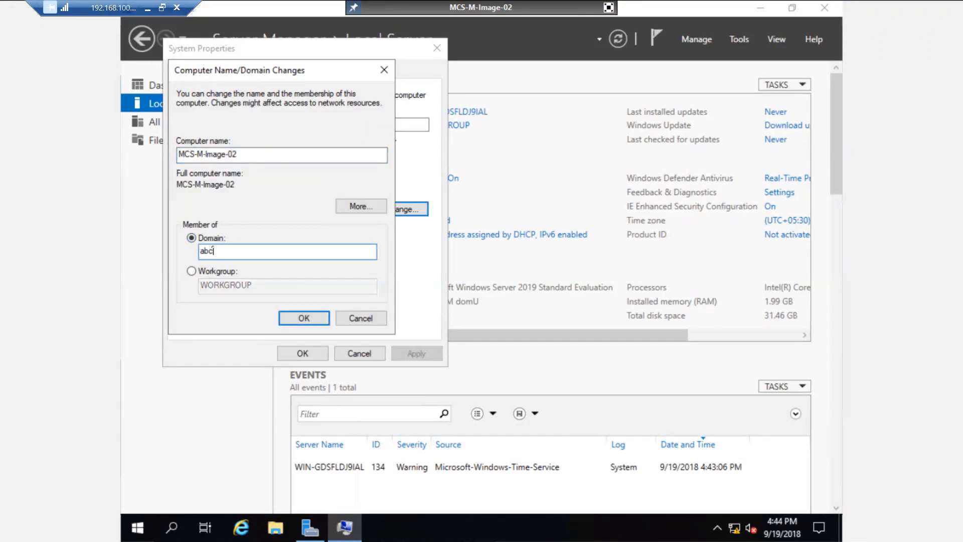
click(304, 318)
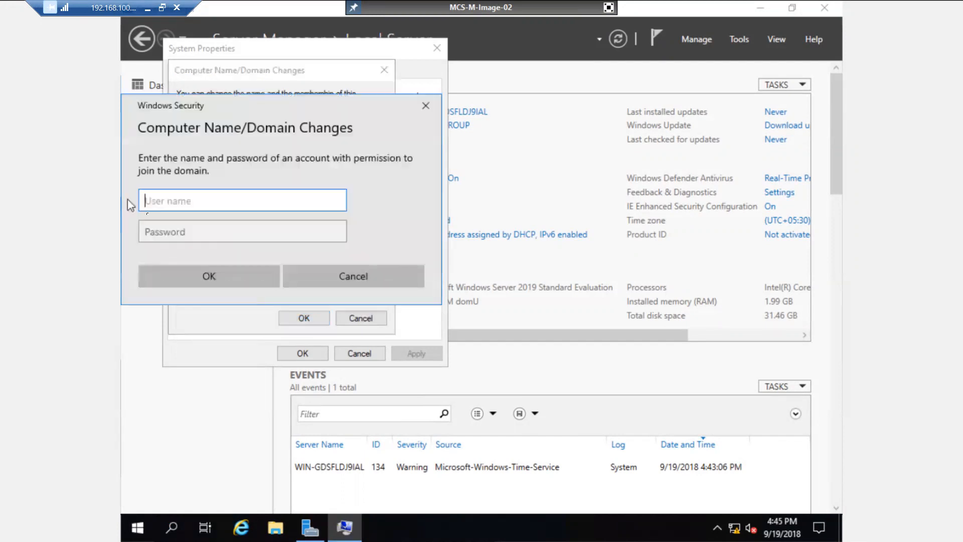
text(ms185426)
key(Tab)
text(*******)
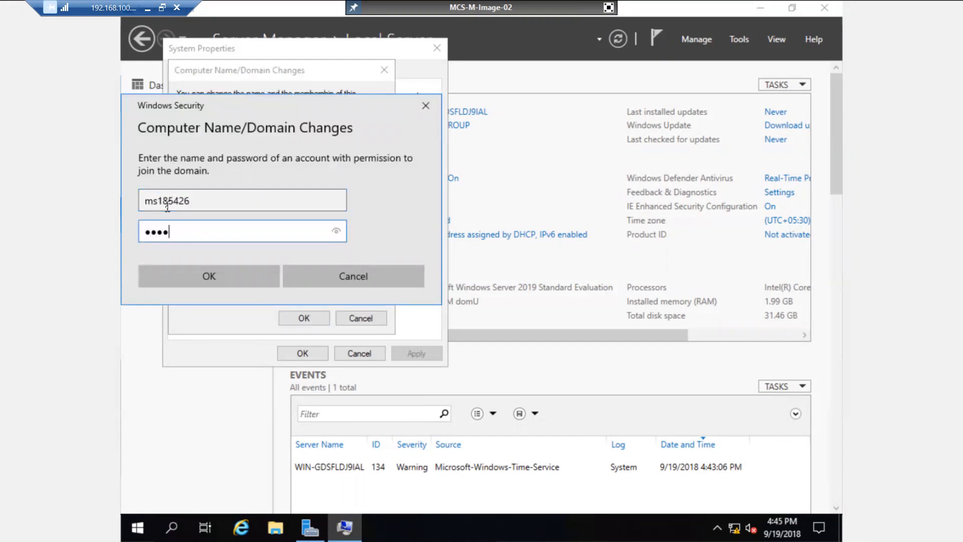
text(**)
key(Return)
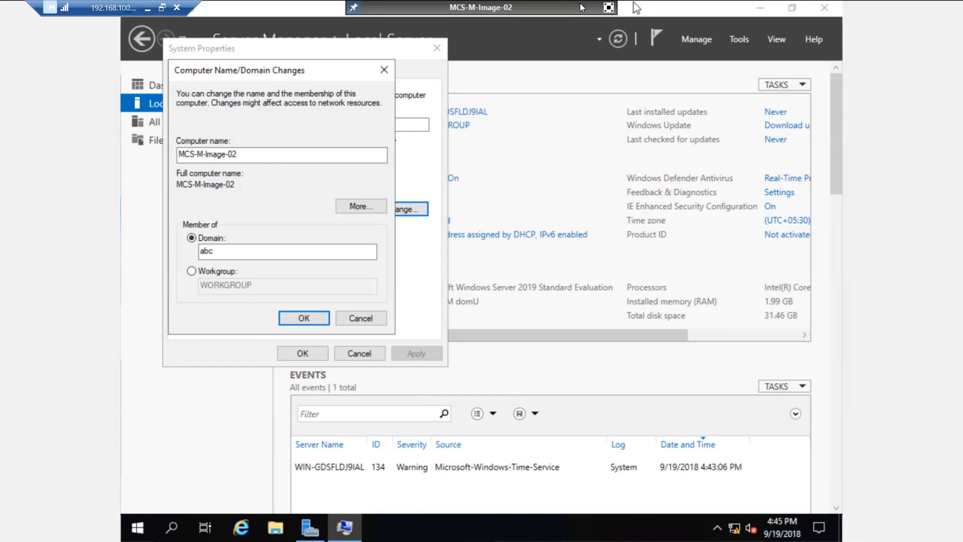
Exit full screen and alternate between DDC-01's installer progress and MCS-M-Image-02's pending domain join.
click(608, 8)
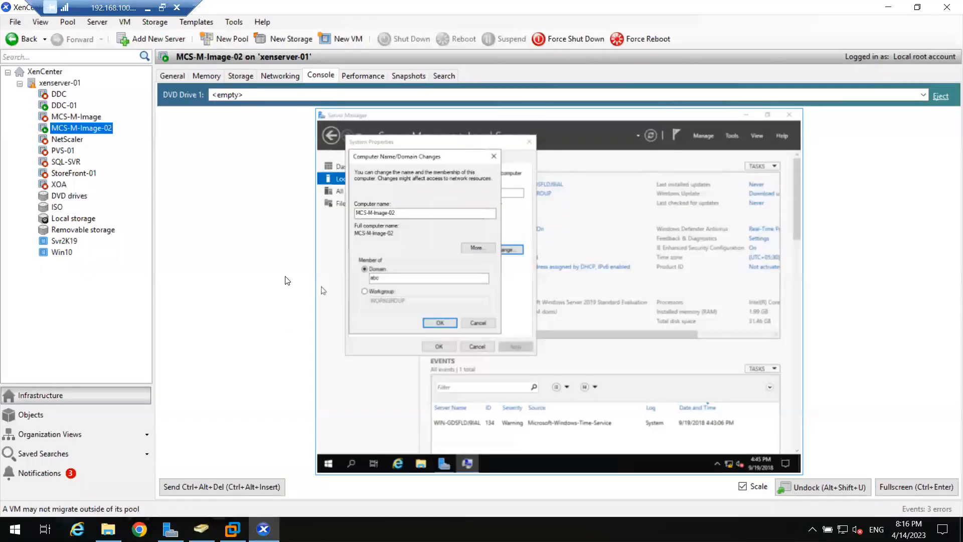
click(64, 106)
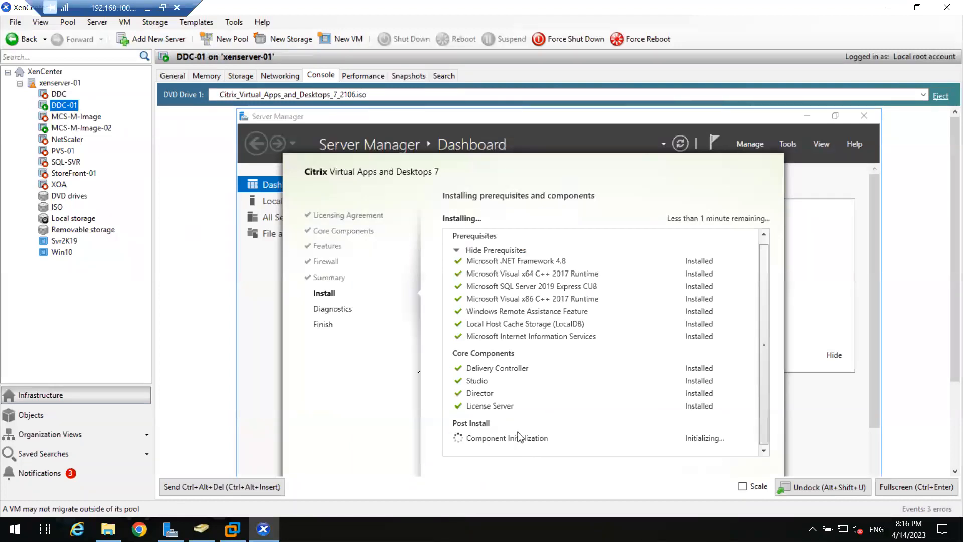
click(88, 128)
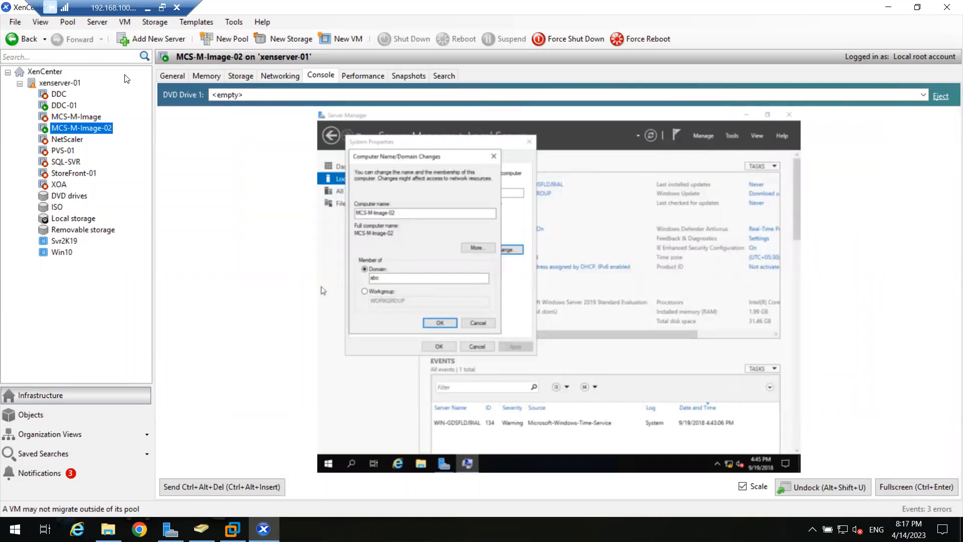
click(40, 22)
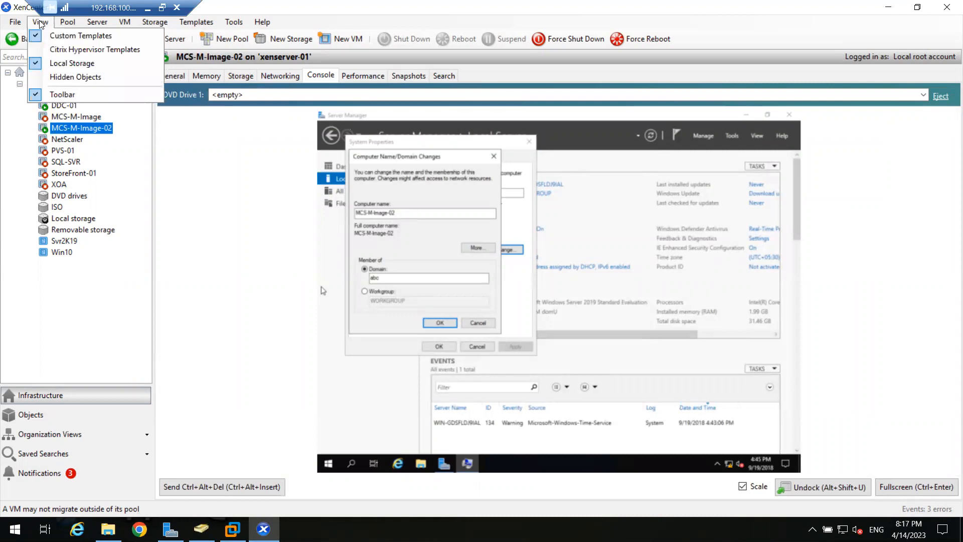
click(40, 22)
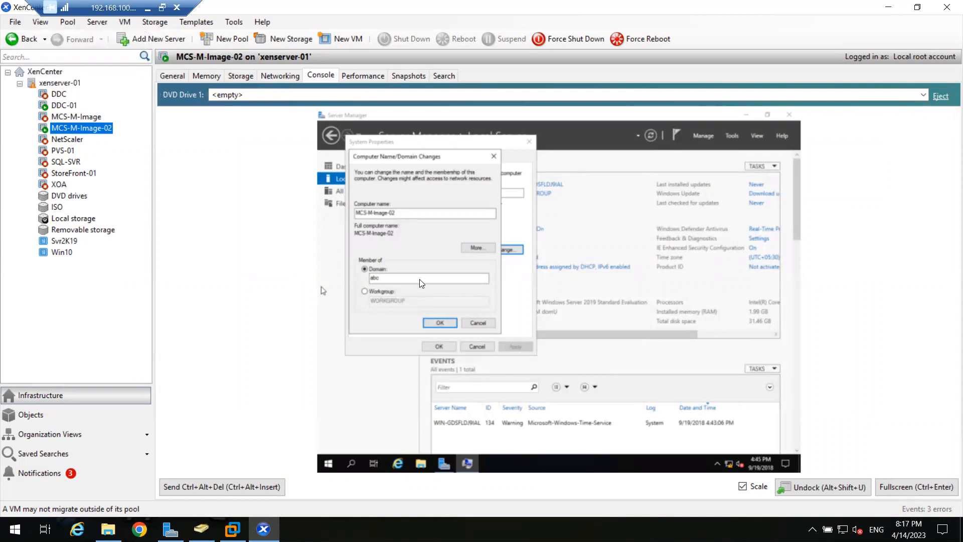
click(423, 256)
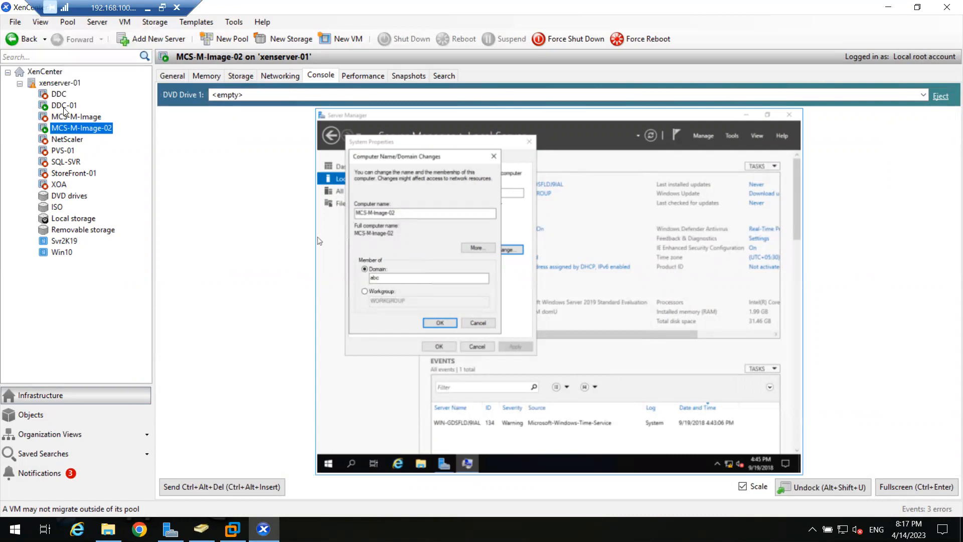
click(63, 107)
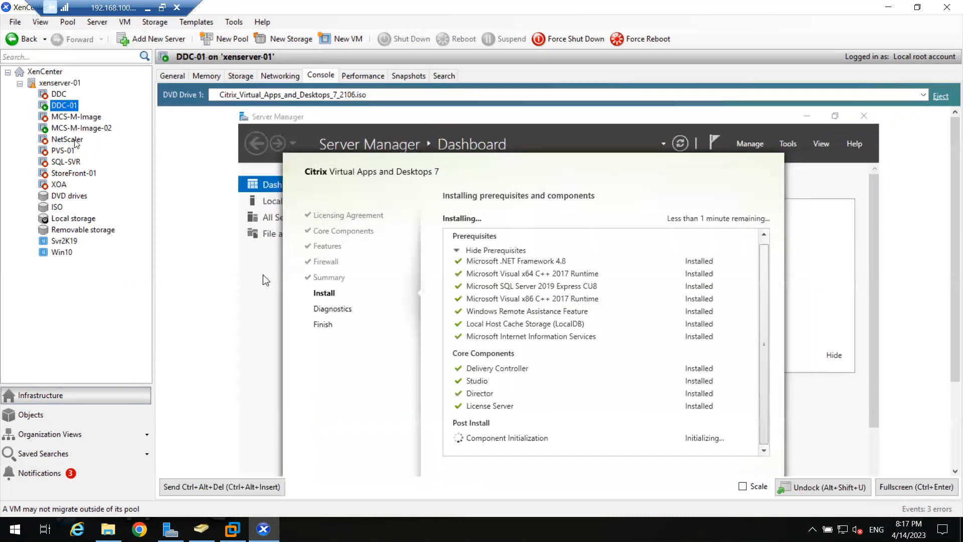
Acknowledge the abc domain welcome and restart notices, close System Properties, and restart MCS-M-Image-02.
click(75, 130)
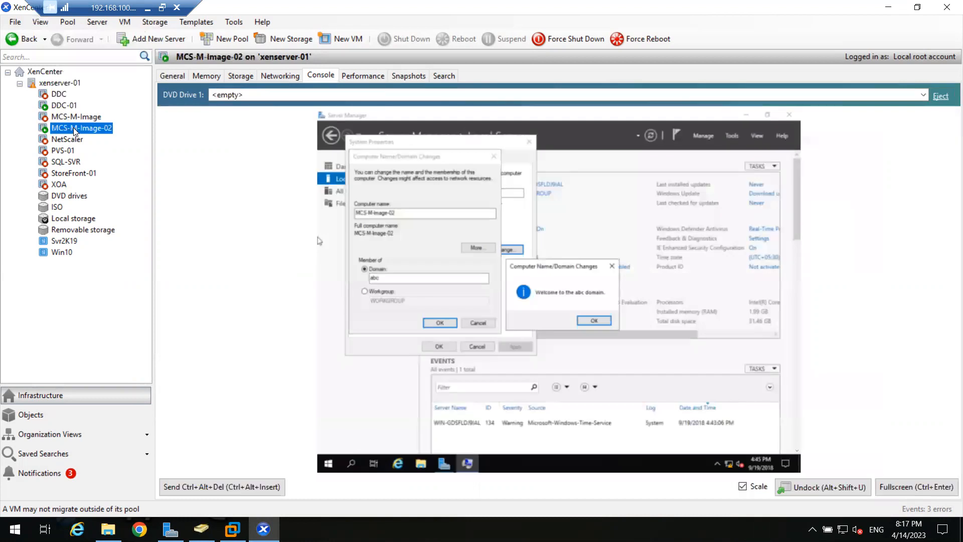
click(585, 321)
click(616, 299)
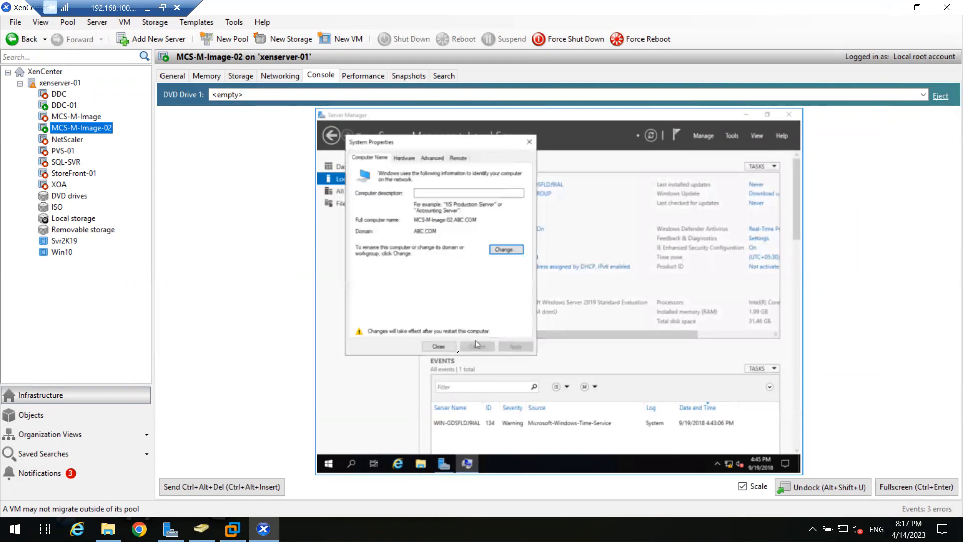
click(444, 350)
click(565, 296)
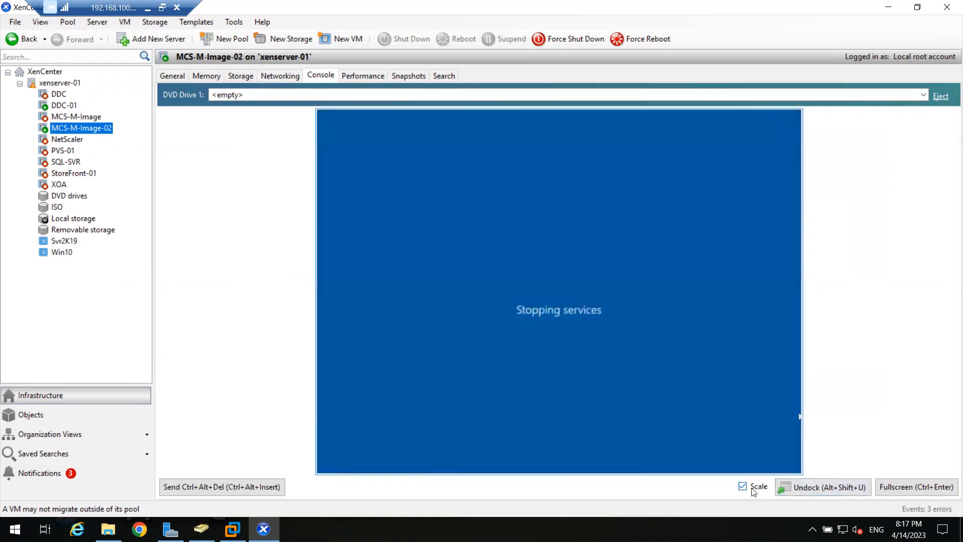
click(743, 487)
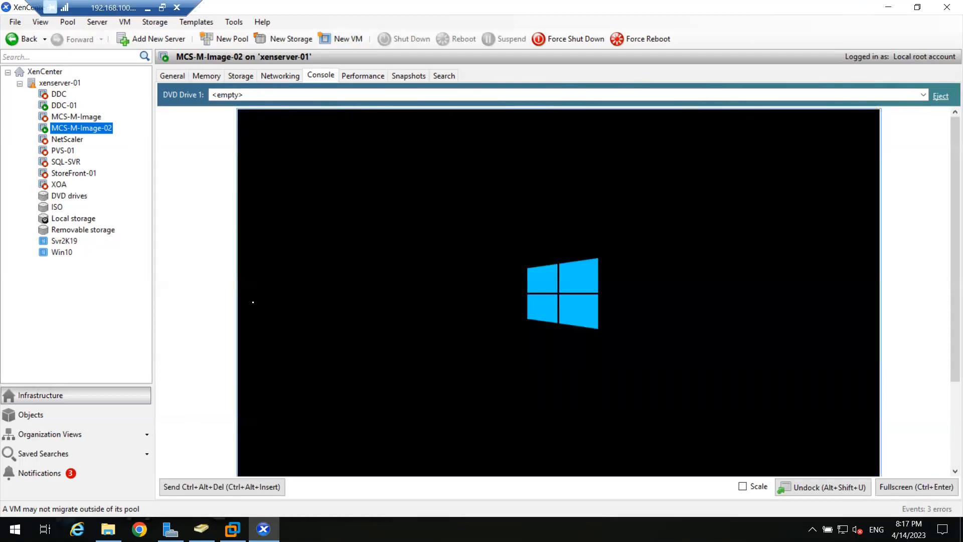
Monitor DDC-01's installer and the image VM's reboot, scale the console to fit, and open File Explorer.
click(70, 107)
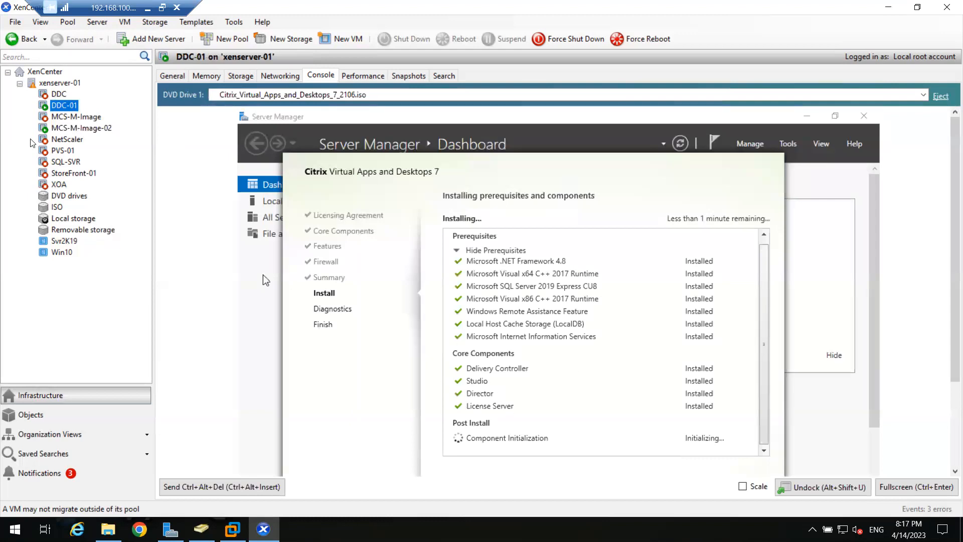
click(55, 127)
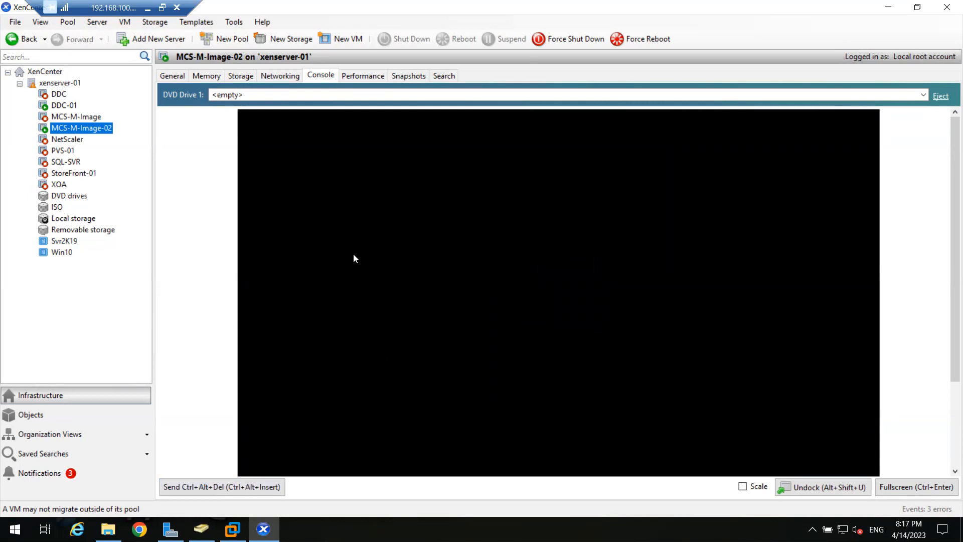
click(64, 106)
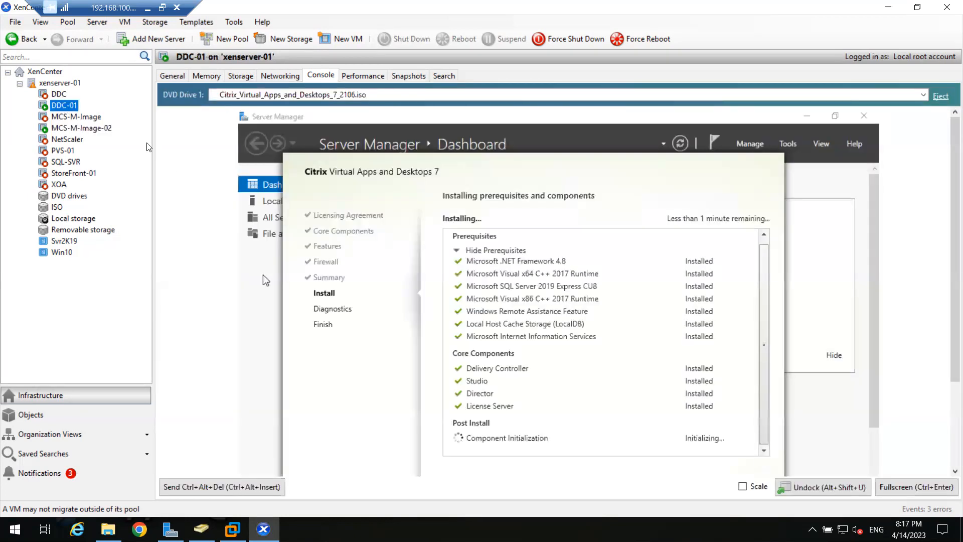
click(94, 129)
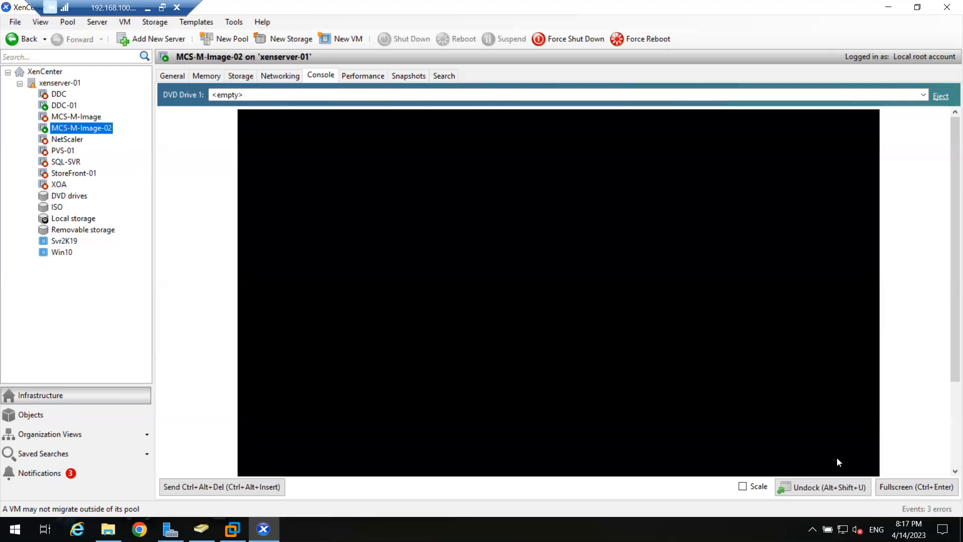
click(743, 487)
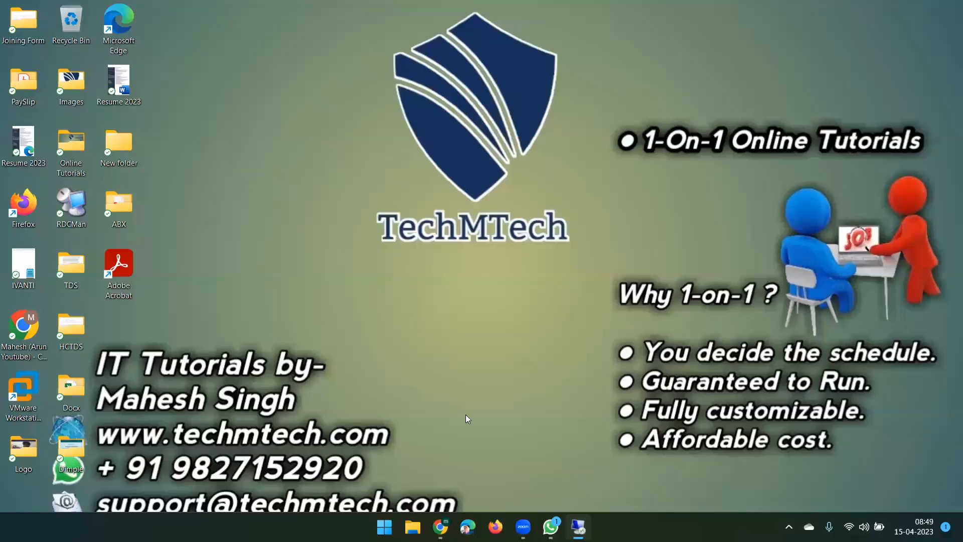
click(412, 527)
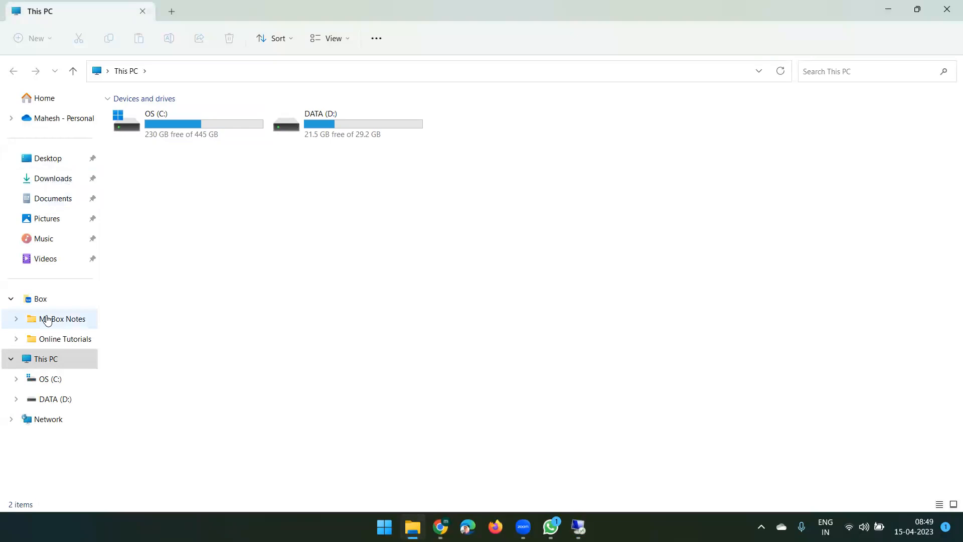
Open Citrix Intro from the OneDrive Citrix folder in PowerPoint and go to slide 4.
click(53, 299)
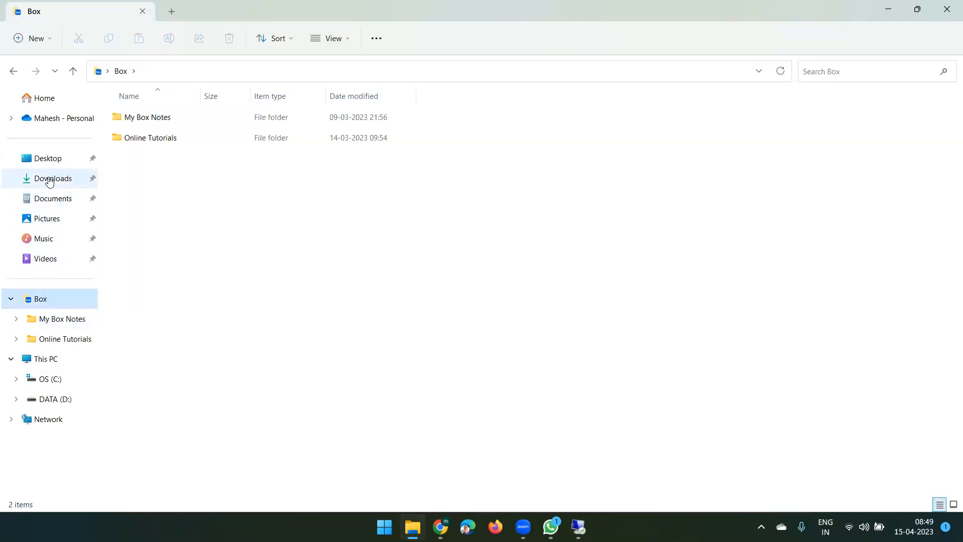
click(50, 360)
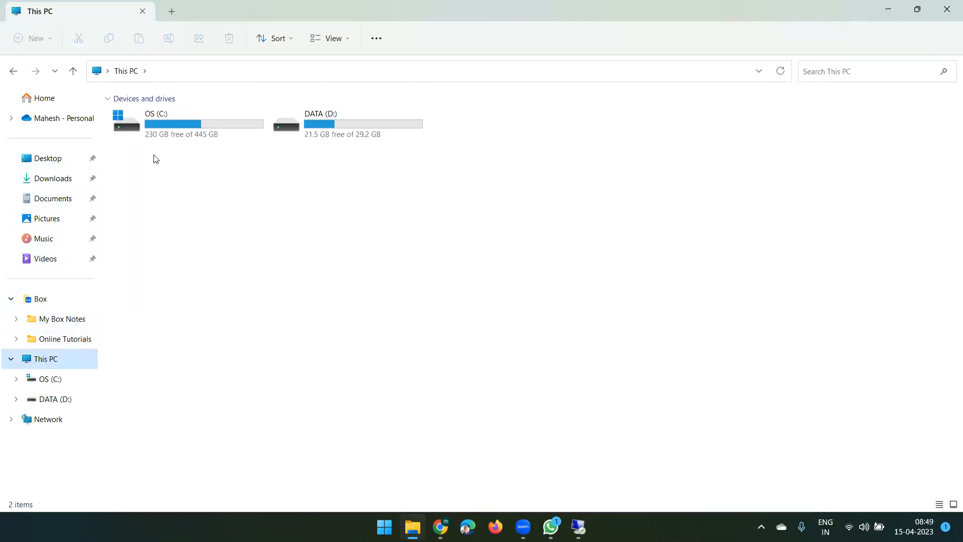
click(48, 158)
click(50, 123)
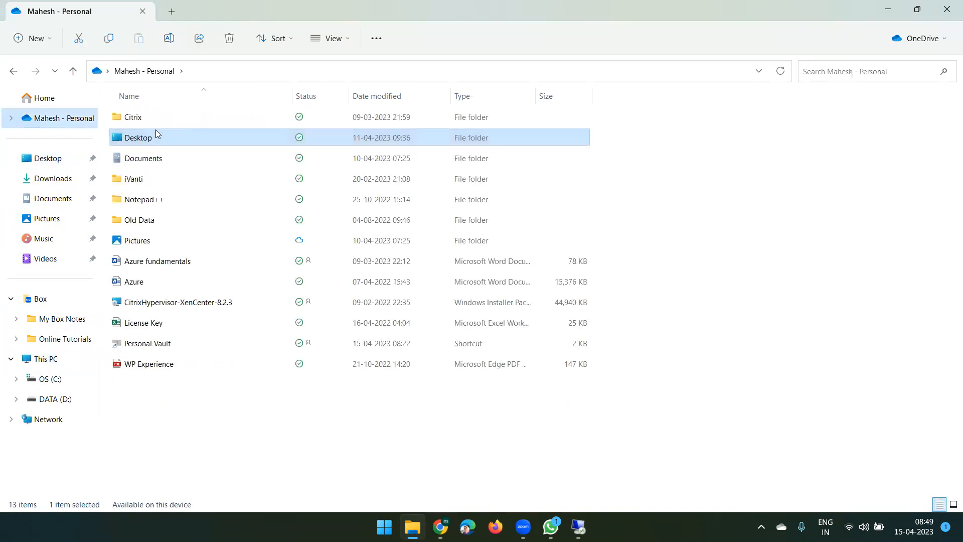
double_click(150, 117)
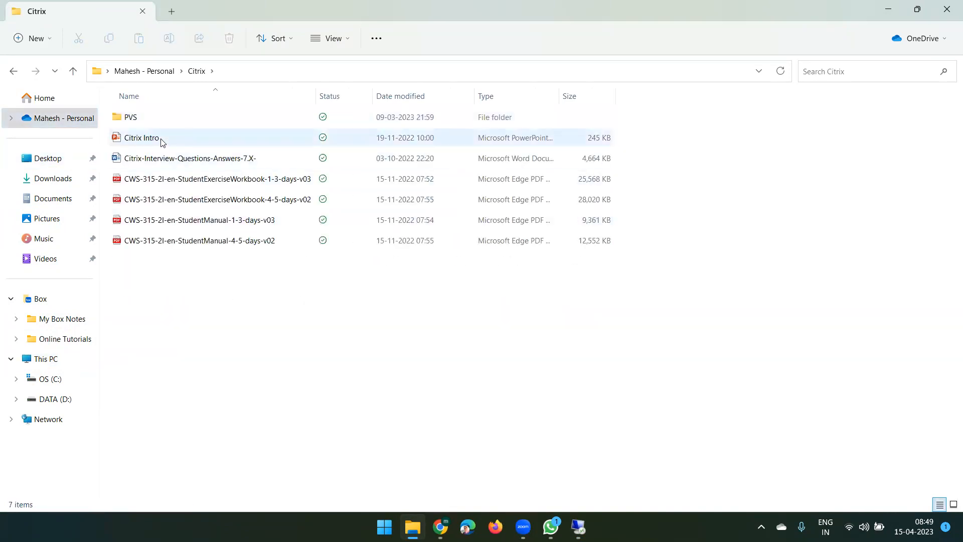
double_click(161, 138)
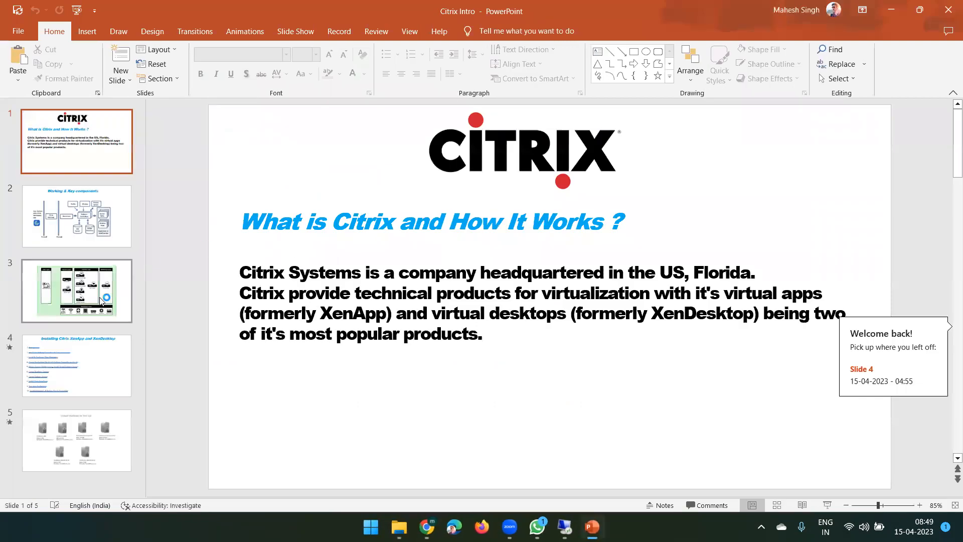
click(87, 362)
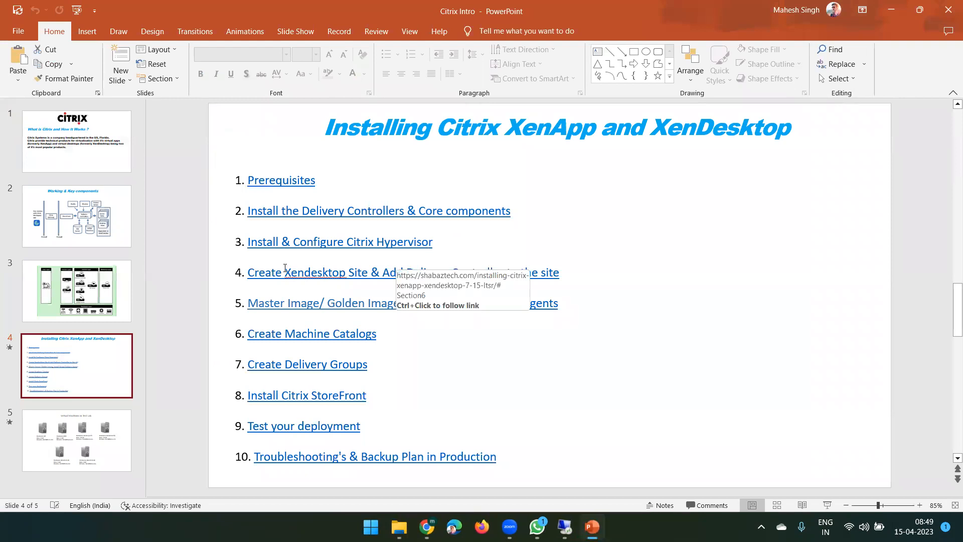
Highlight phrases in items 4 to 7 of the XenApp/XenDesktop installation steps slide.
double_click(311, 277)
double_click(432, 274)
double_click(318, 303)
double_click(369, 306)
double_click(438, 311)
drag(246, 273, 578, 298)
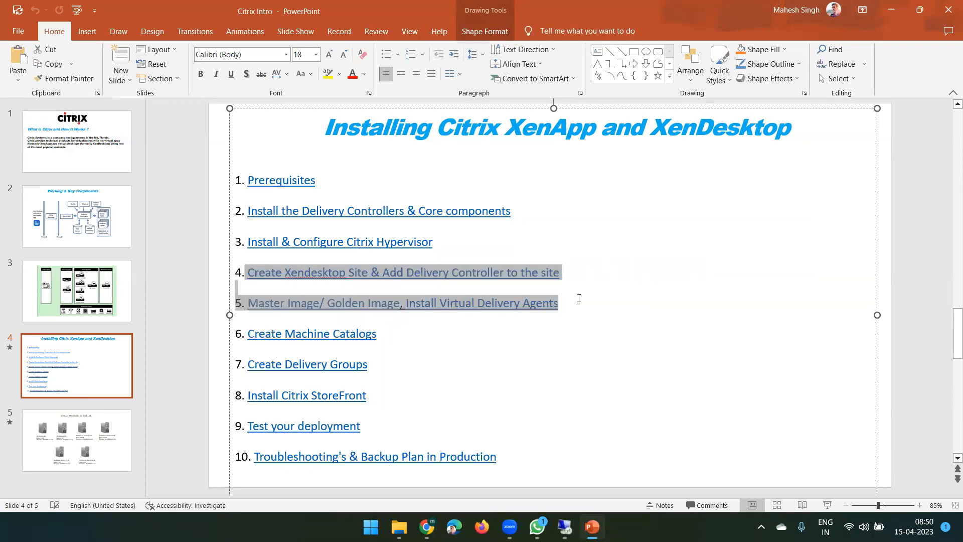
double_click(344, 346)
double_click(336, 366)
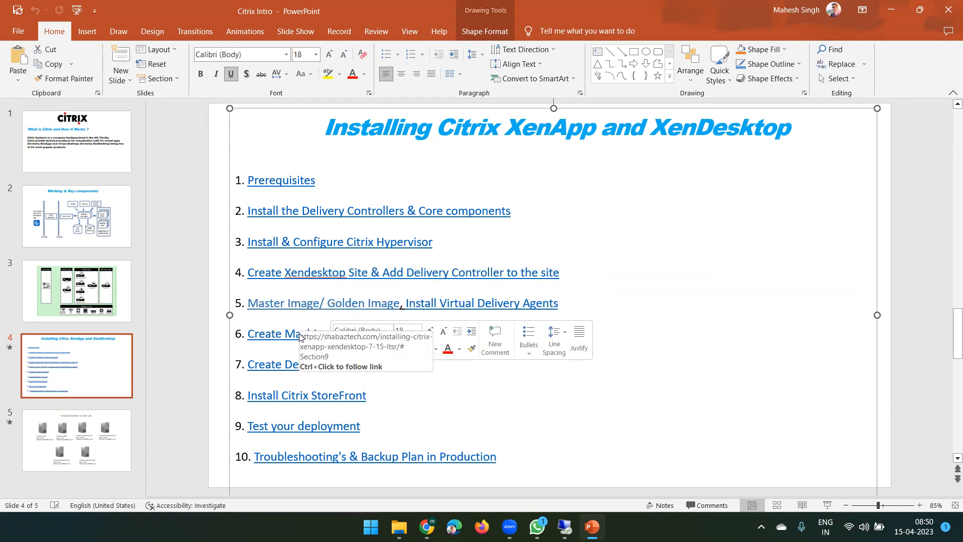
click(301, 335)
double_click(300, 366)
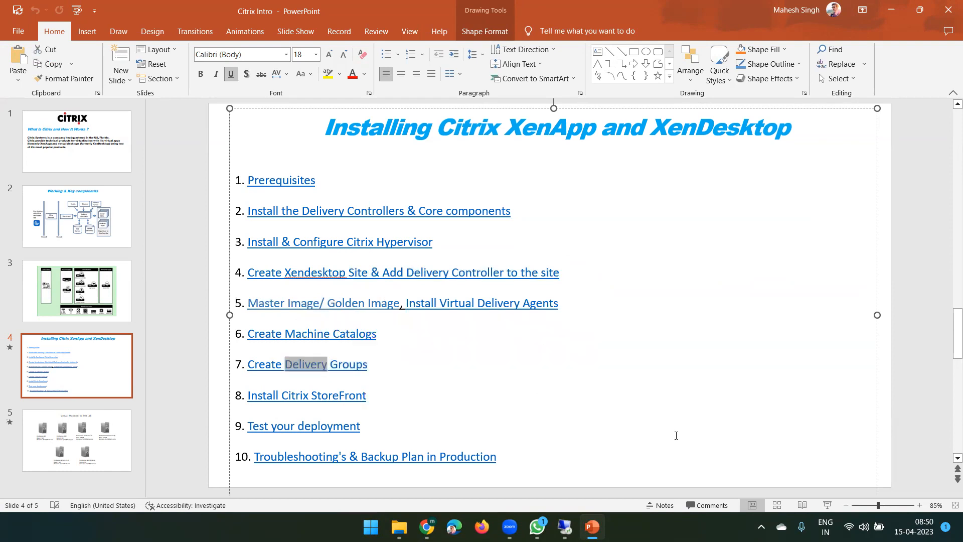
click(693, 378)
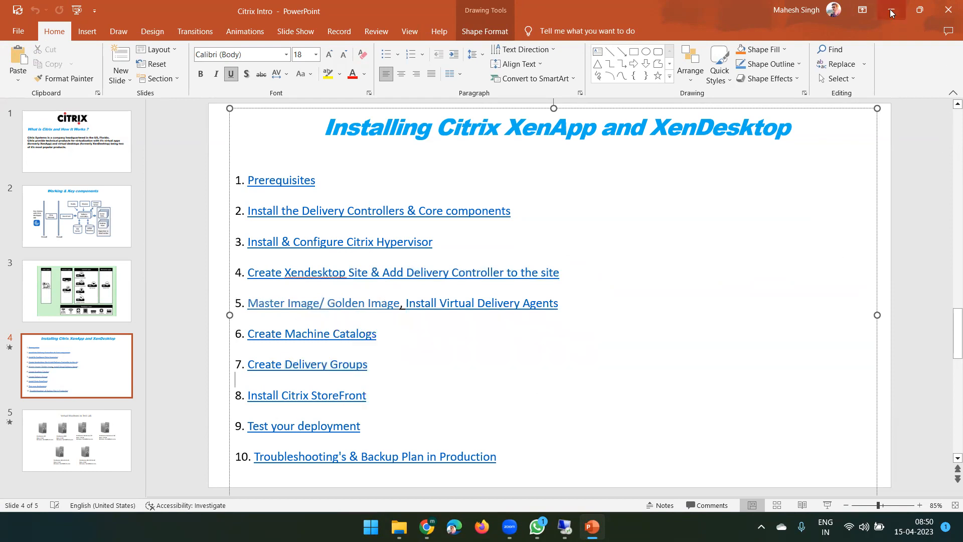
Minimize PowerPoint and File Explorer and bring back the remote XenCenter session.
click(890, 9)
click(891, 8)
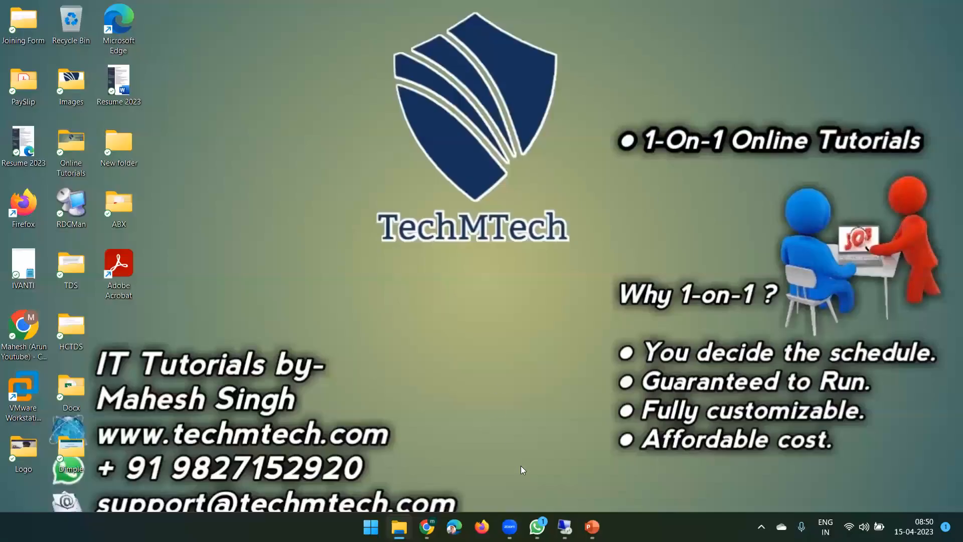
click(565, 527)
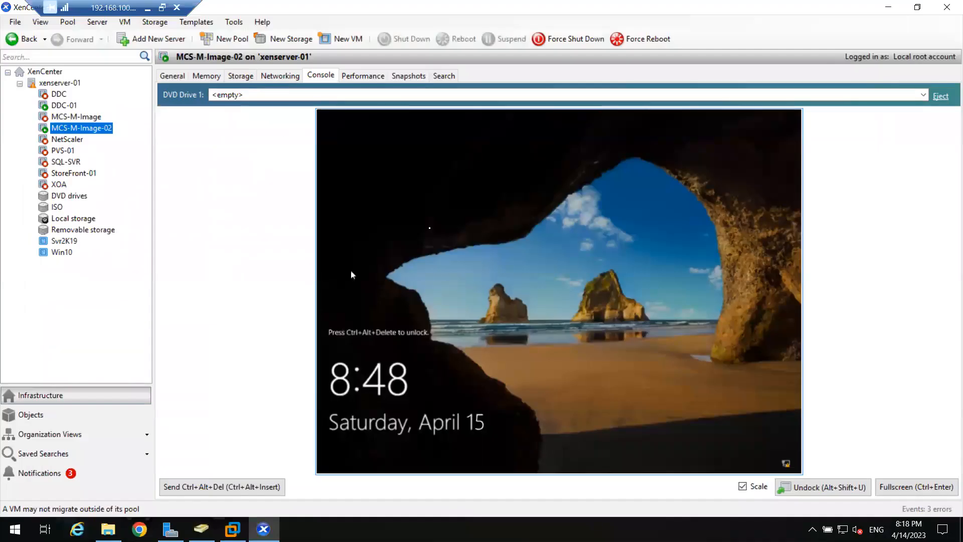
Sign MCS-M-Image-02 in as another domain user with its password, then view DDC-01's installer console.
click(189, 486)
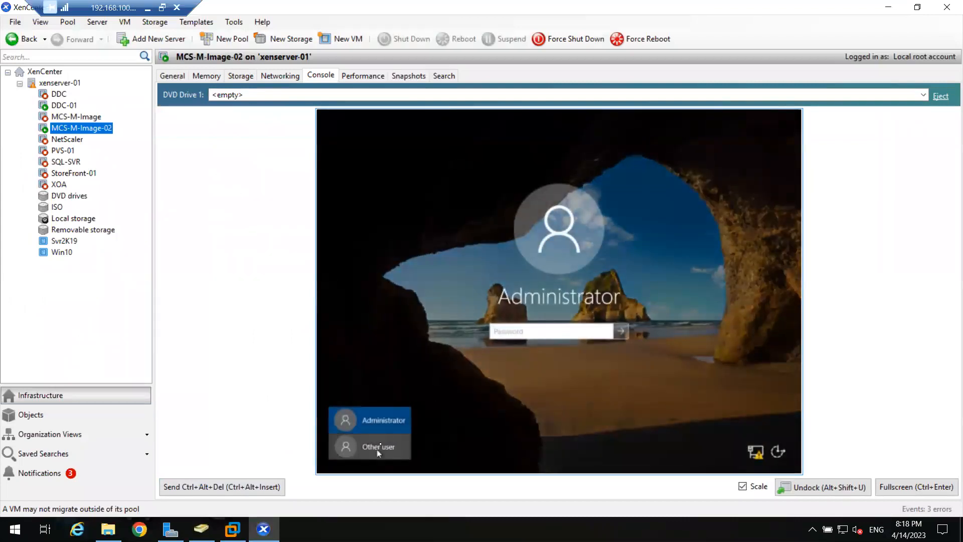
click(361, 447)
text(m)
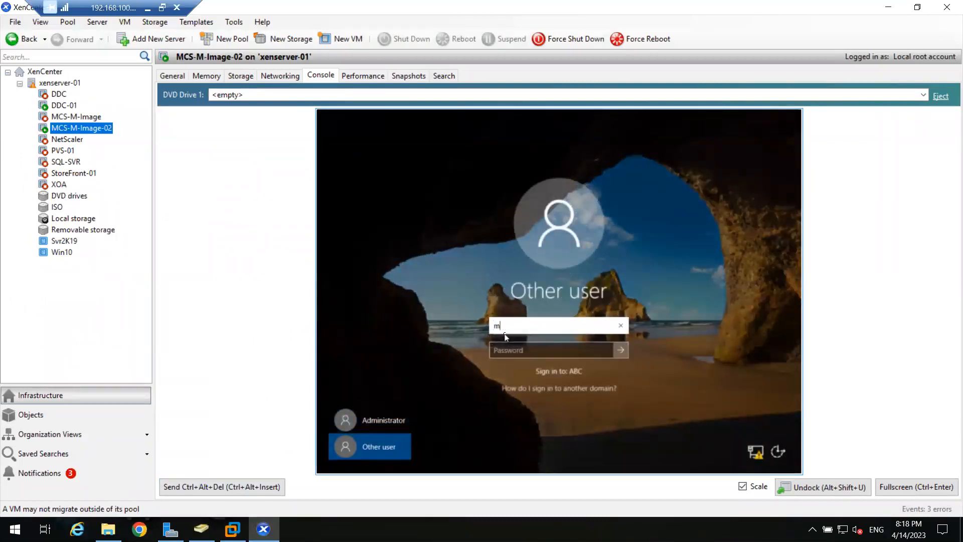
text(s185426)
key(Tab)
text(*)
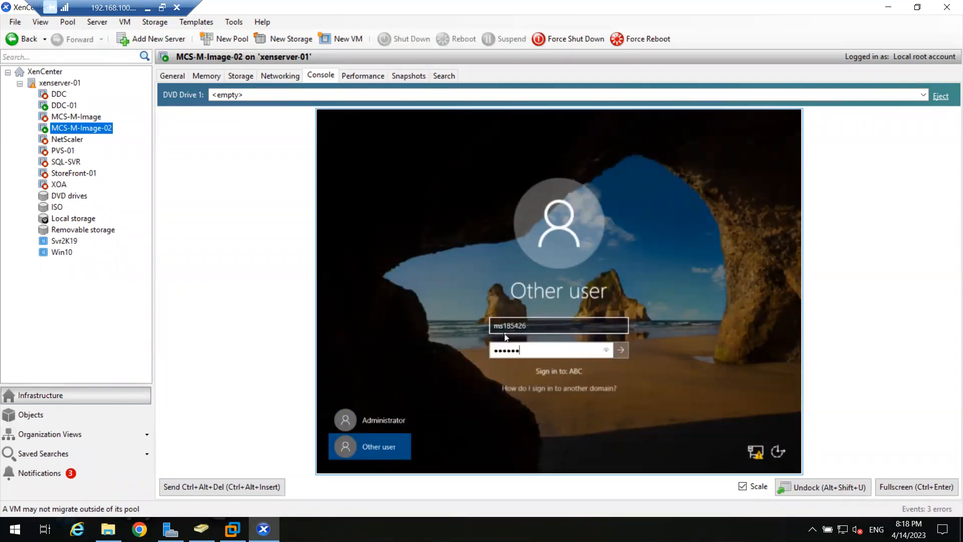
key(Return)
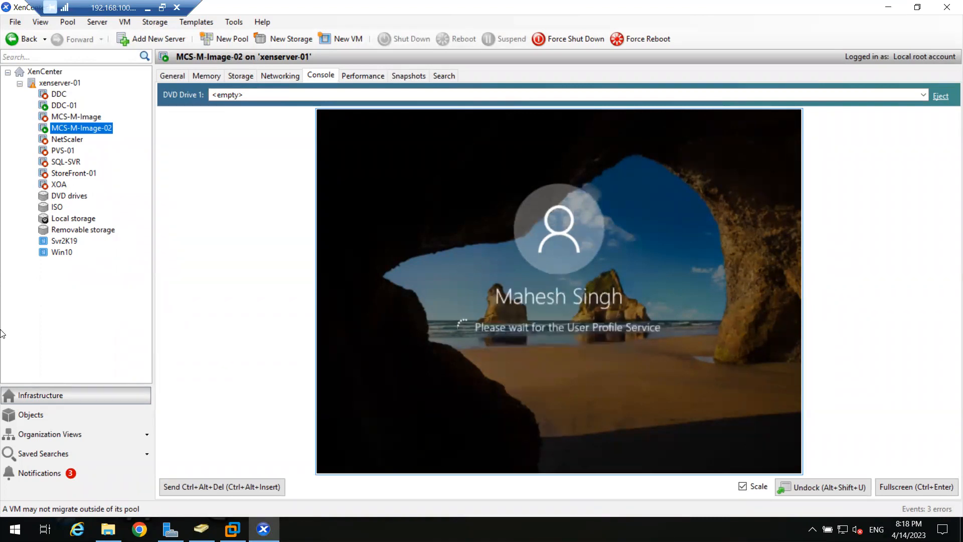
click(78, 109)
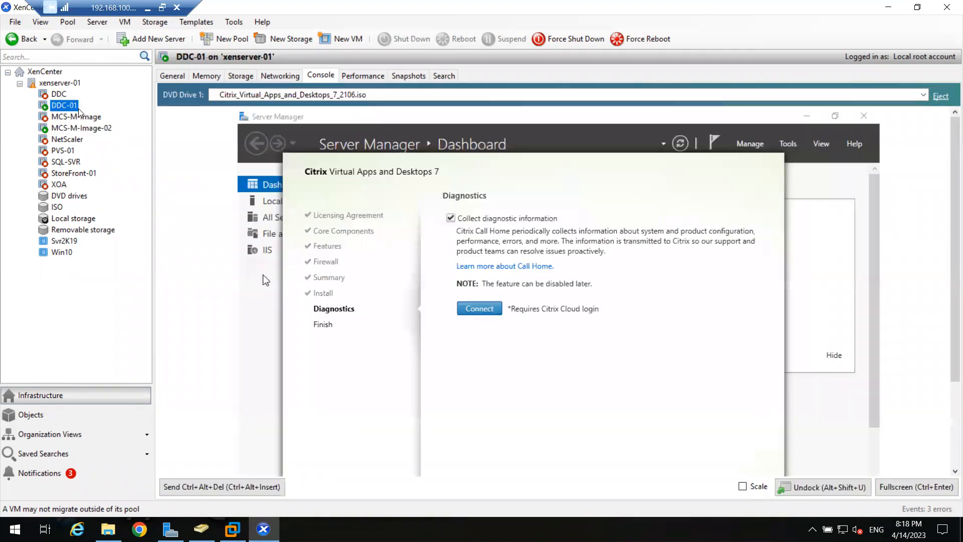
Finish the DDC-01 Citrix installer with diagnostic collection unchecked, then minimize Server Manager.
click(912, 485)
click(373, 139)
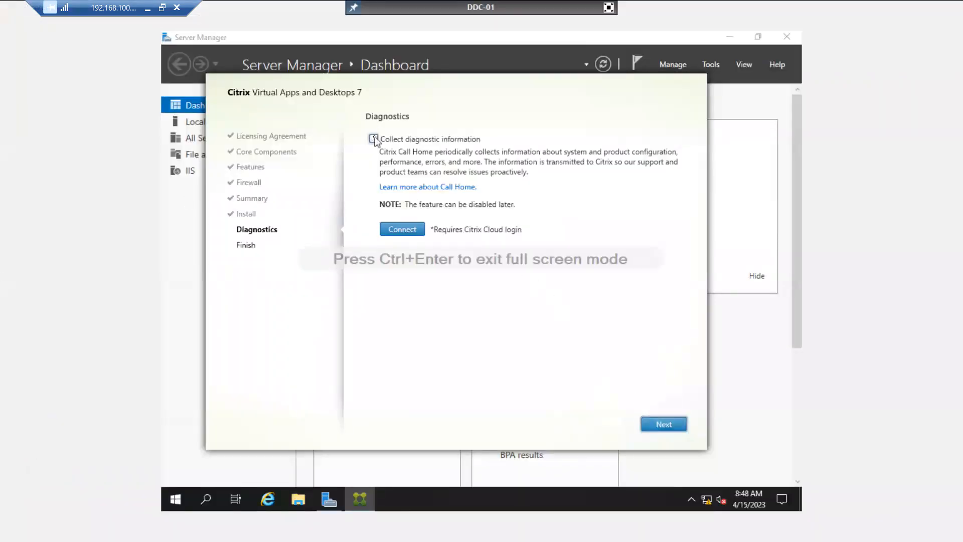
click(670, 430)
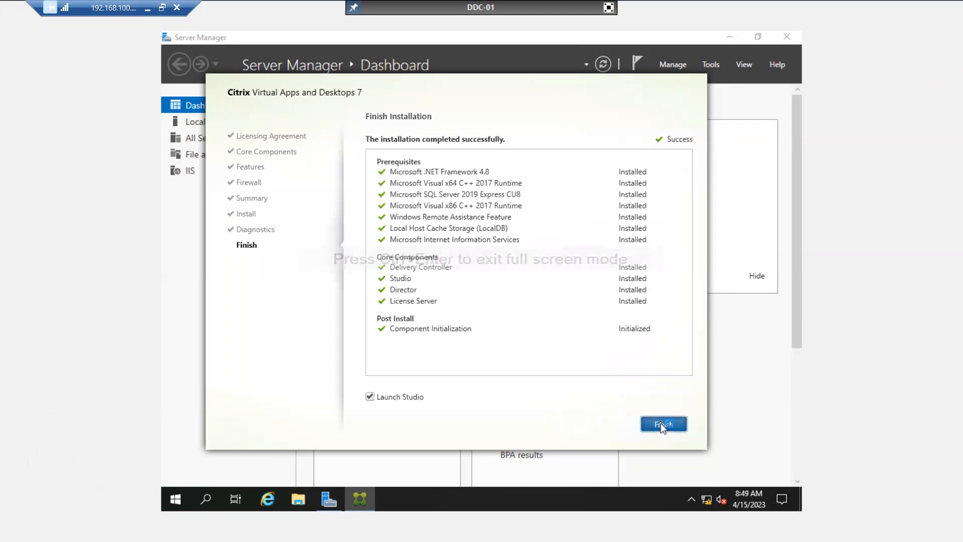
click(662, 425)
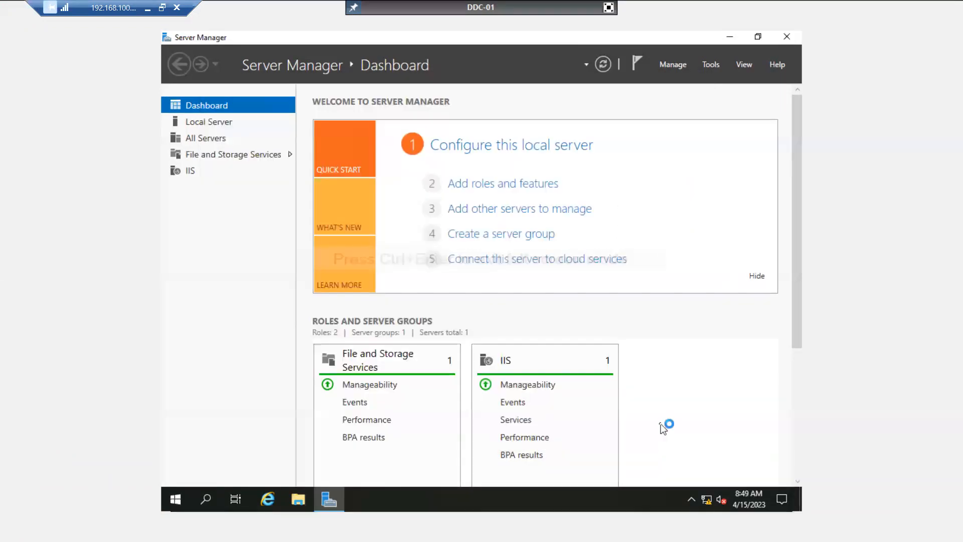
click(730, 37)
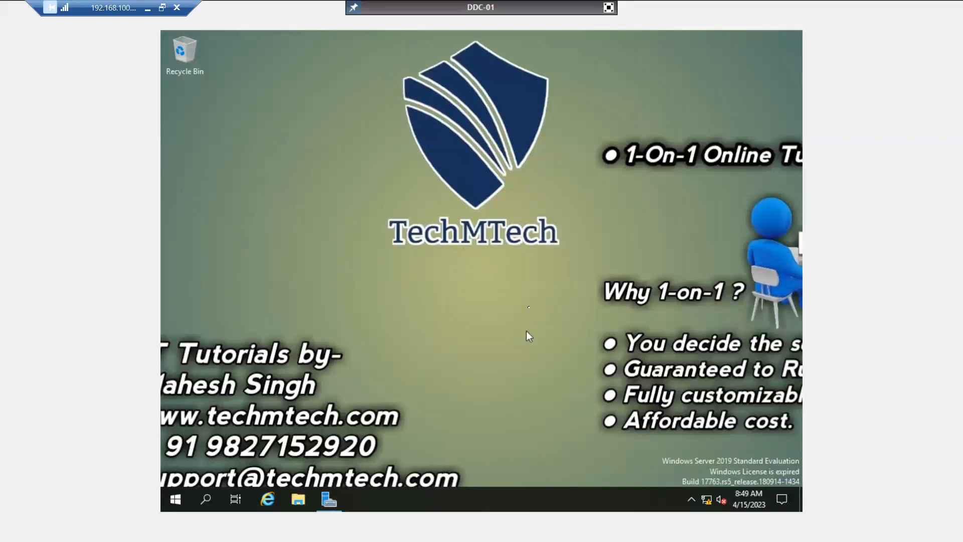
click(608, 7)
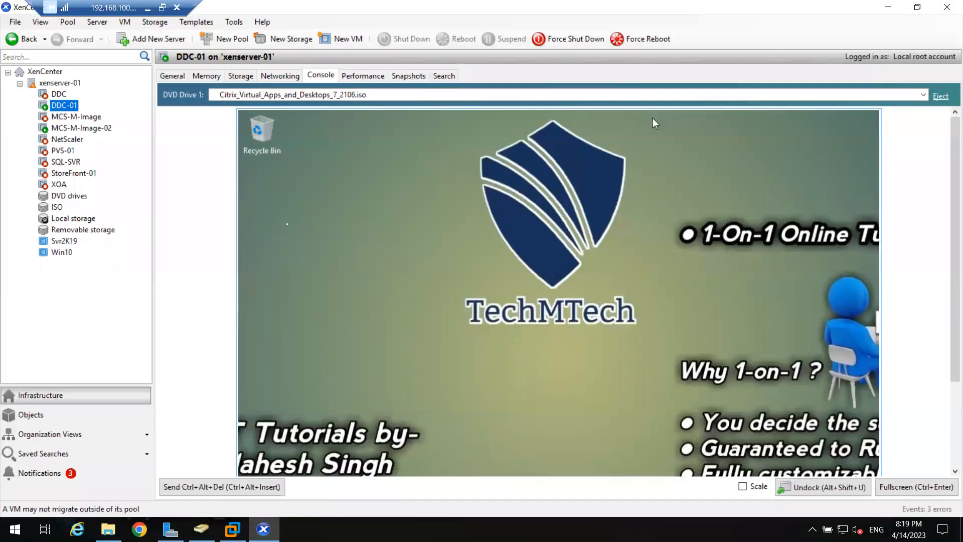
Switch to MCS-M-Image-02 and back to DDC-01, moving the Add Snap-in dialog upward.
click(72, 128)
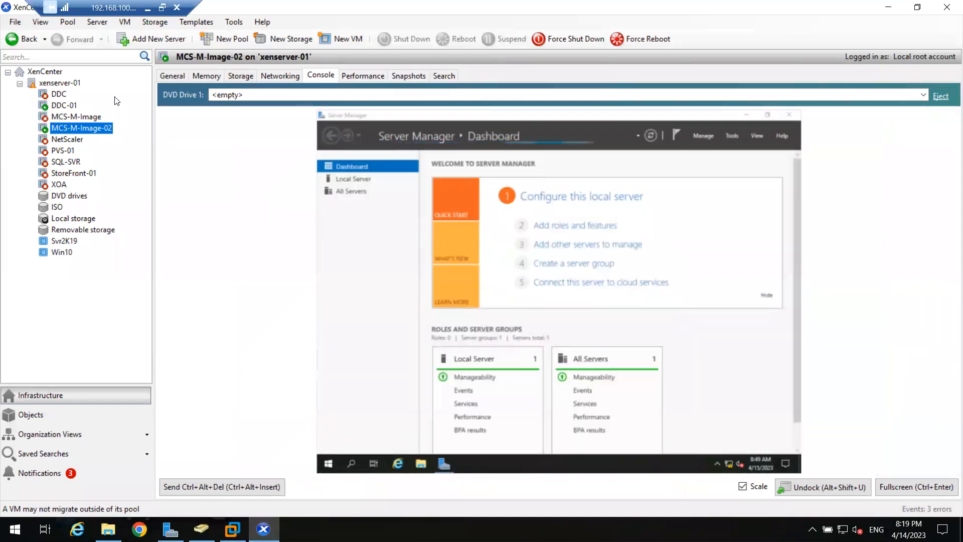
click(65, 106)
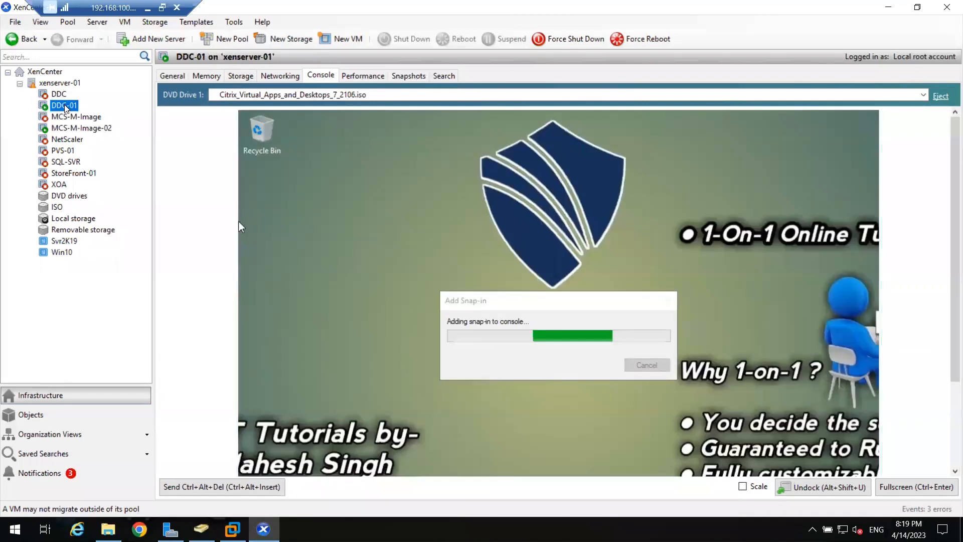
click(486, 301)
drag(485, 301, 493, 272)
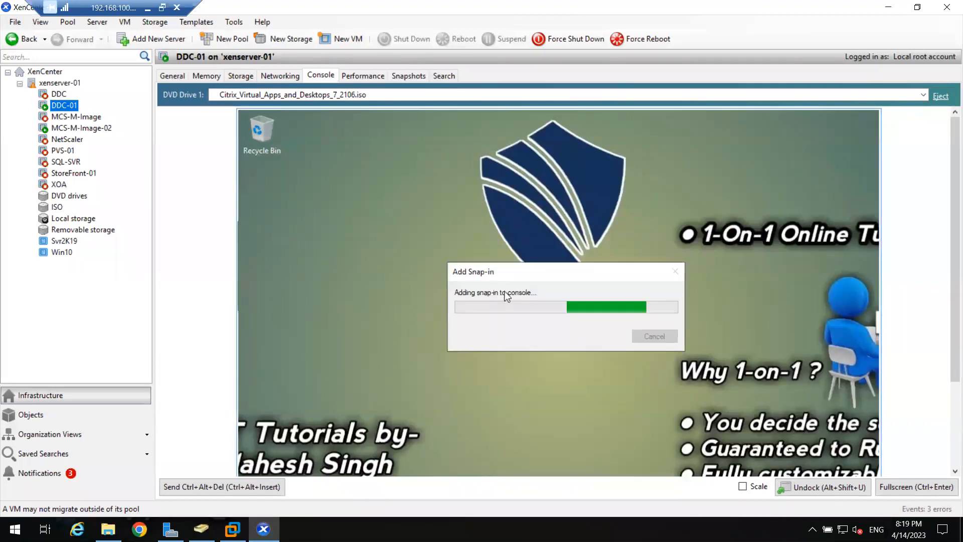
Scale DDC-01's console to fit, show it full screen, and refresh the desktop.
click(742, 487)
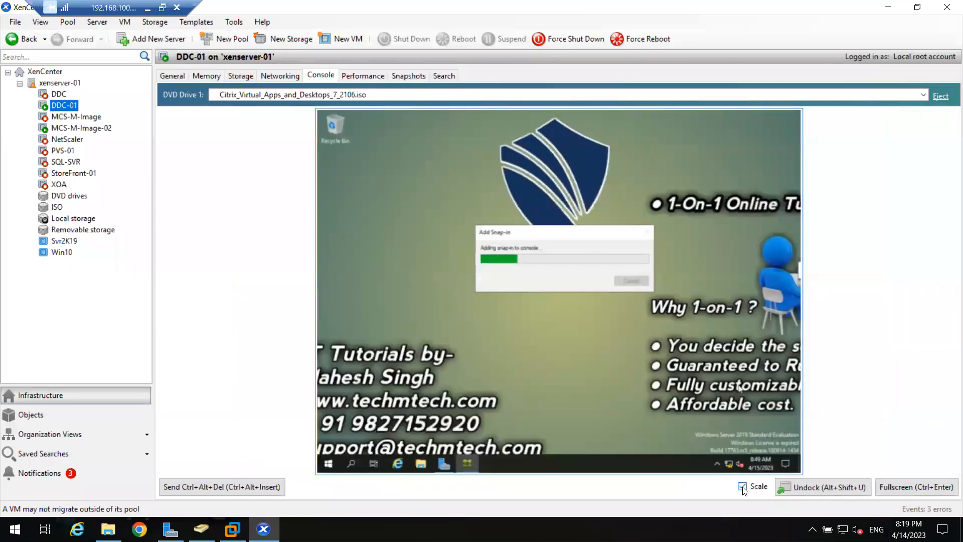
click(890, 486)
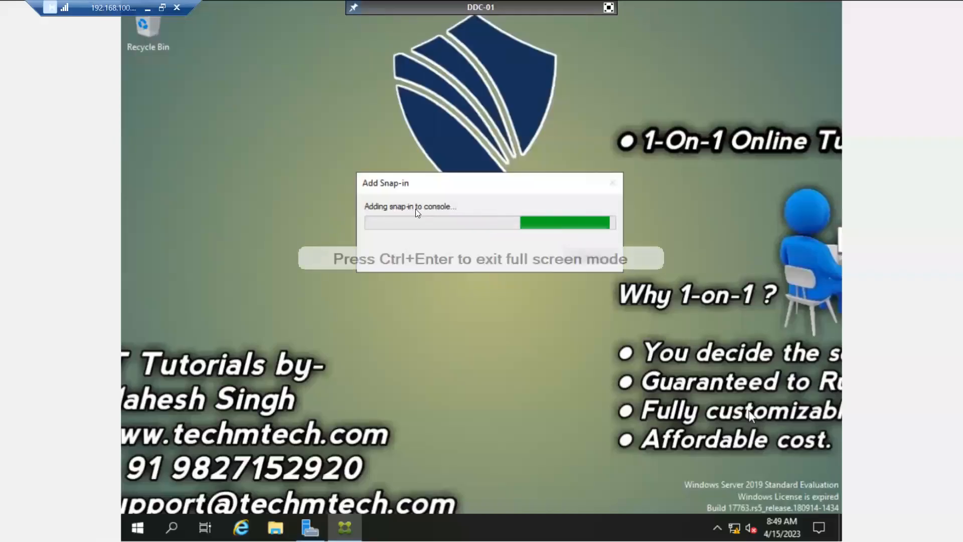
right_click(731, 92)
click(750, 137)
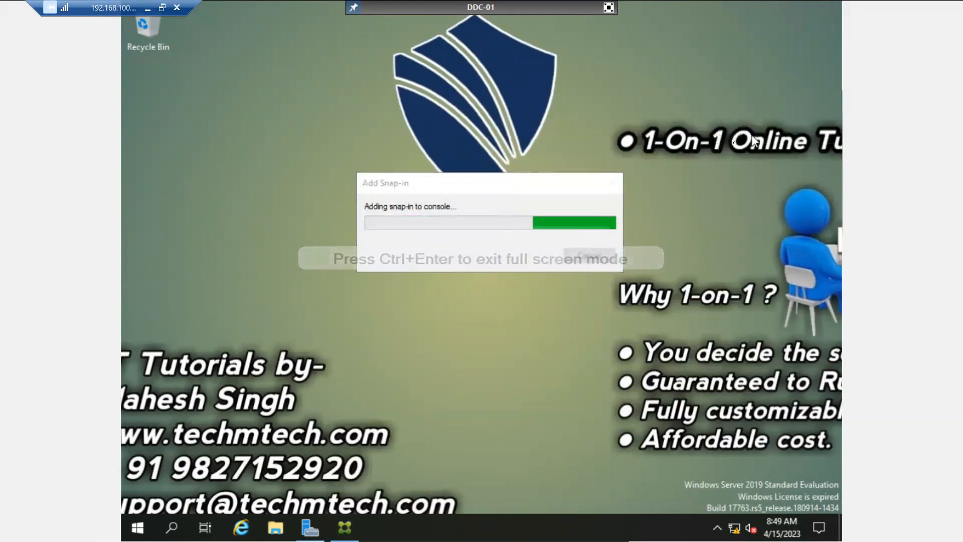
drag(512, 188, 477, 179)
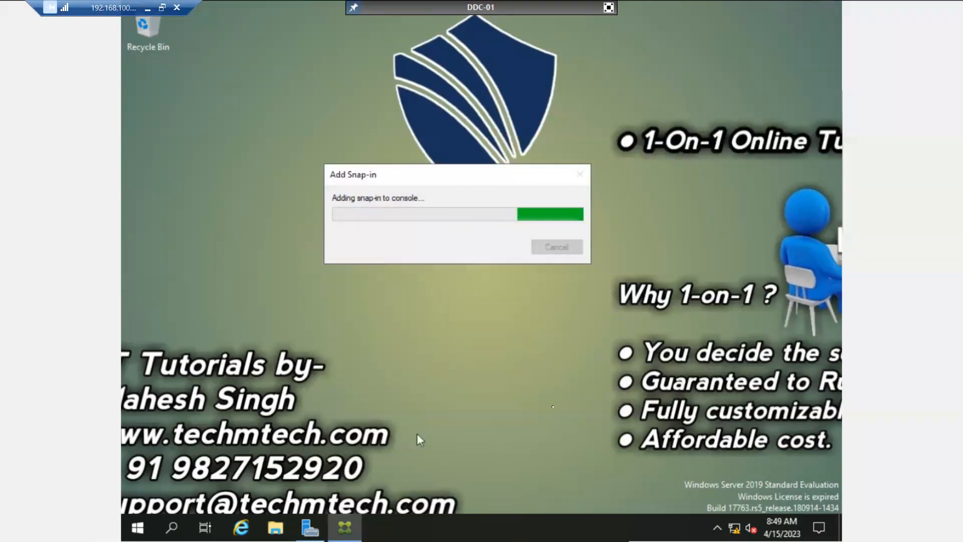
right_click(606, 337)
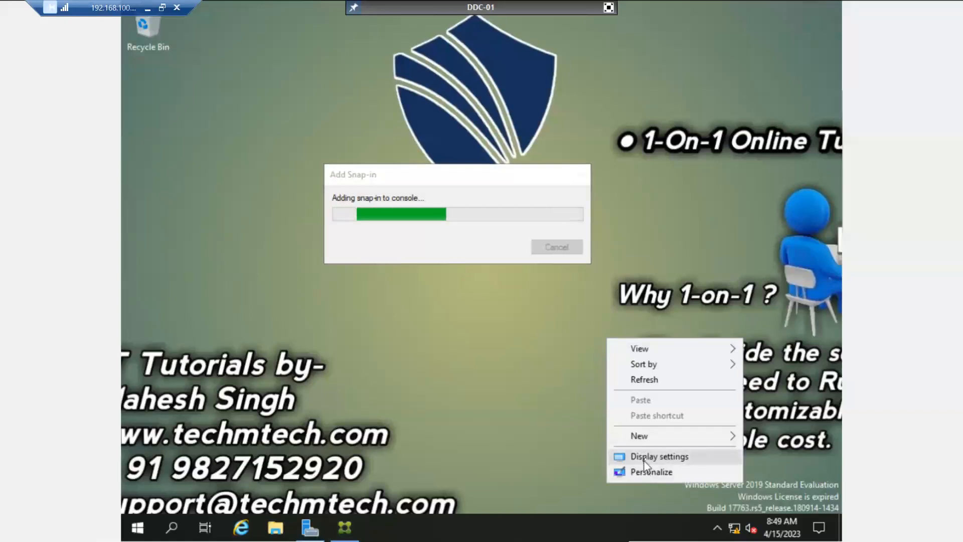
Change DDC-01's screen resolution to 800 × 600 and keep it.
click(645, 456)
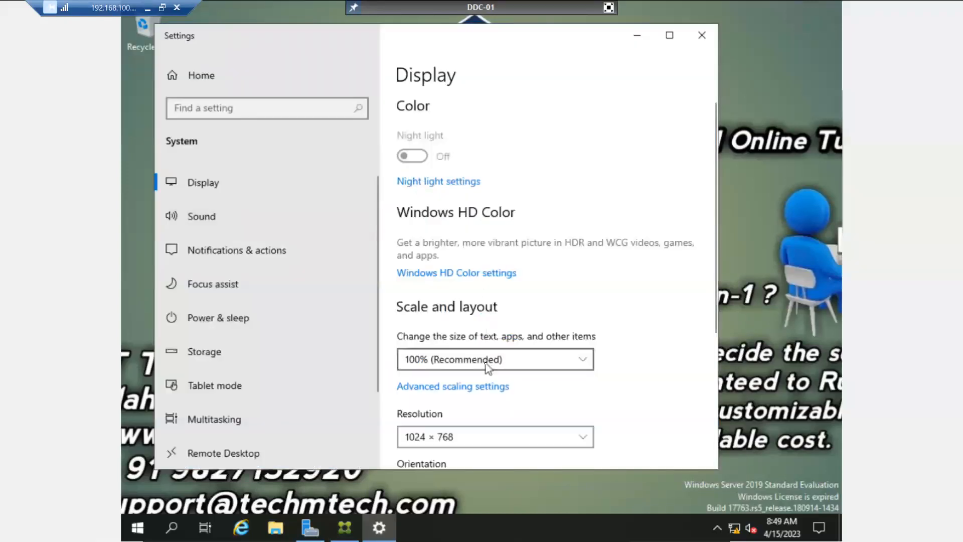
click(488, 367)
click(487, 368)
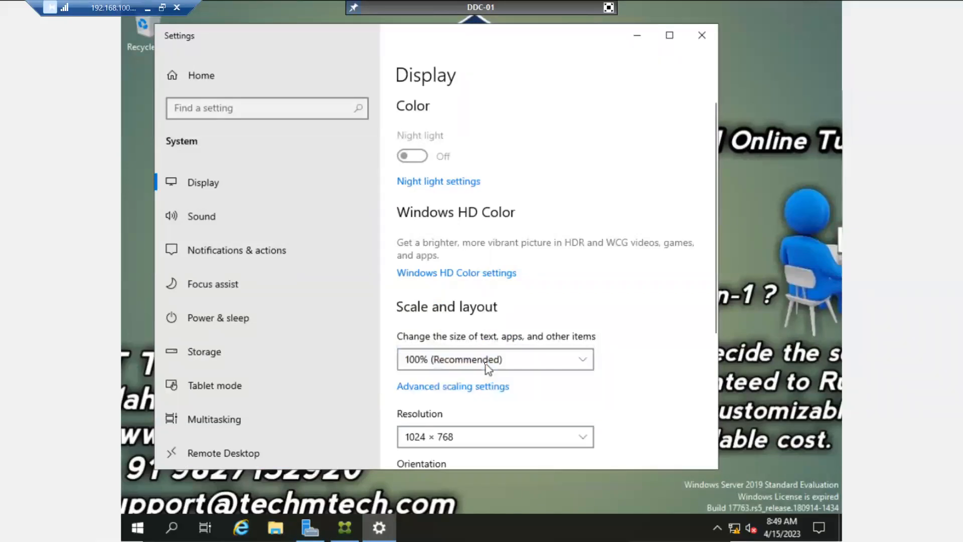
click(478, 432)
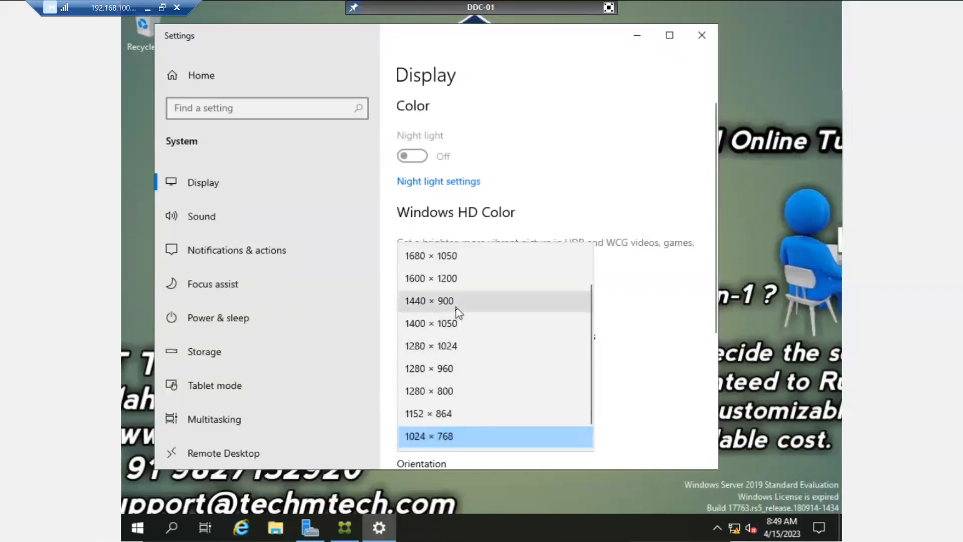
scroll(456, 398, down, 1)
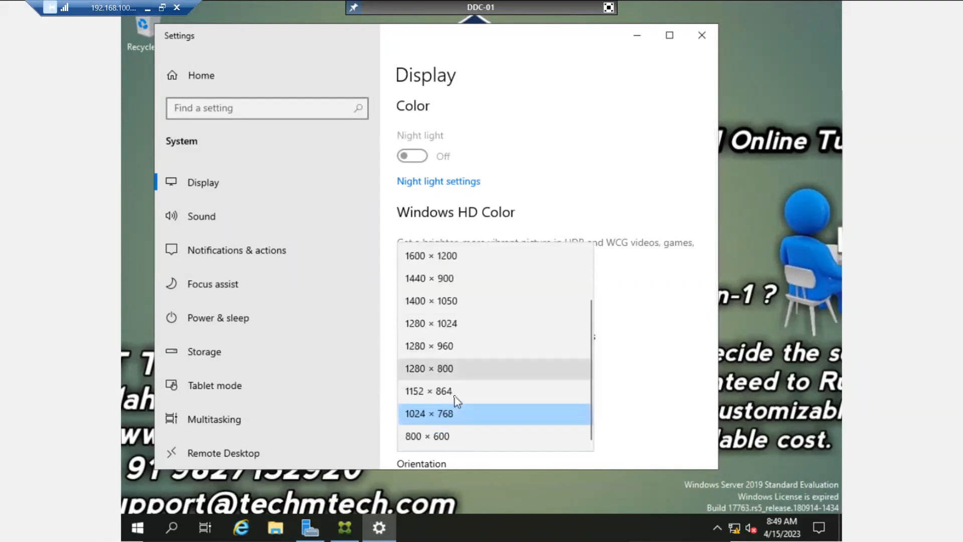
click(455, 439)
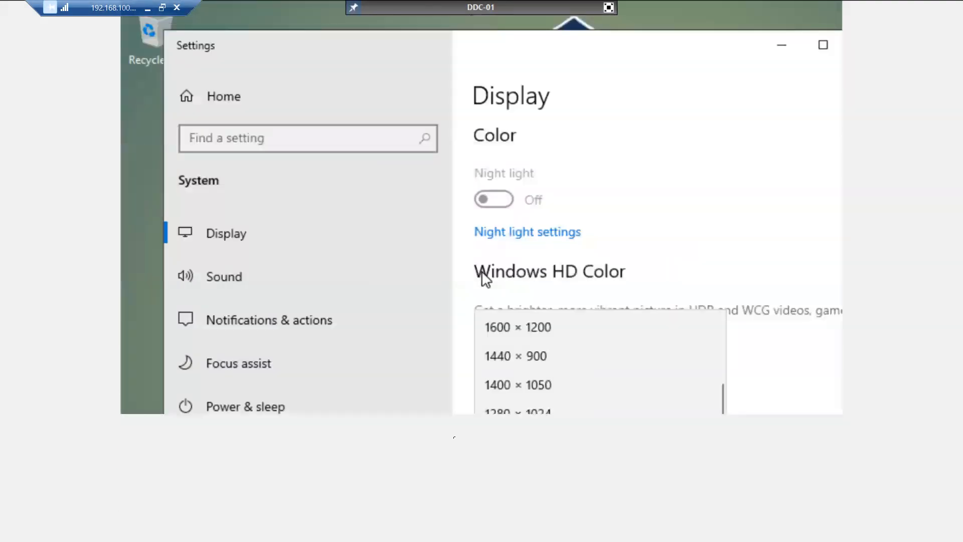
click(591, 296)
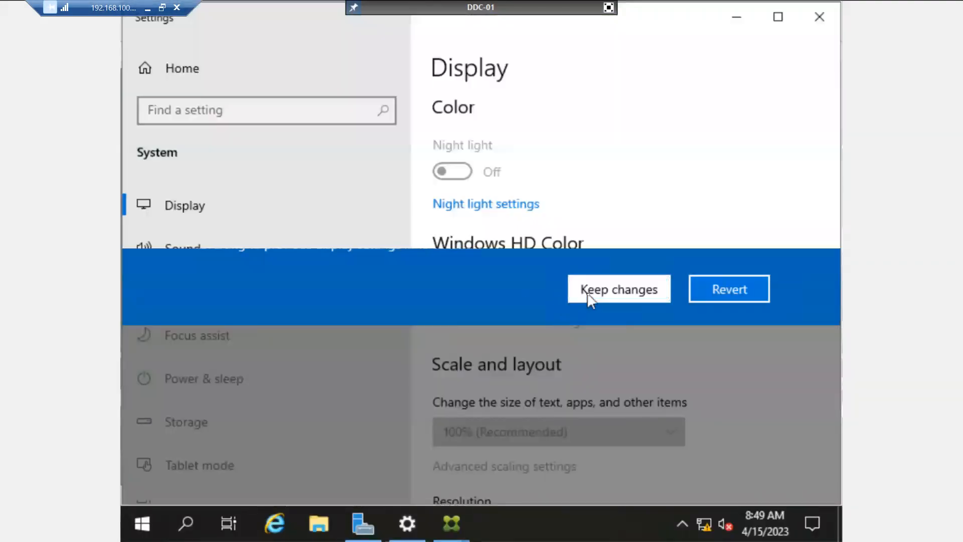
Set the screen resolution back to 1024 × 768 and keep it.
click(738, 19)
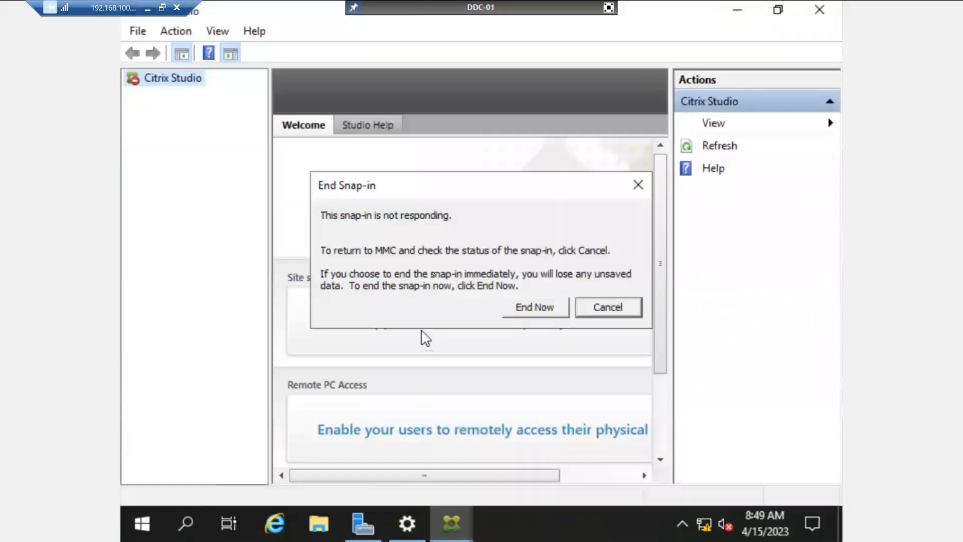
click(737, 9)
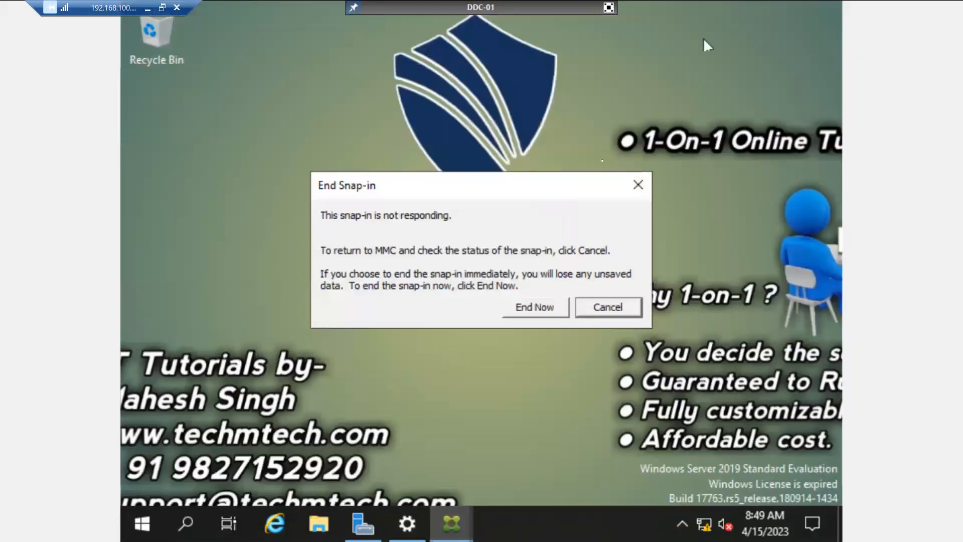
right_click(723, 106)
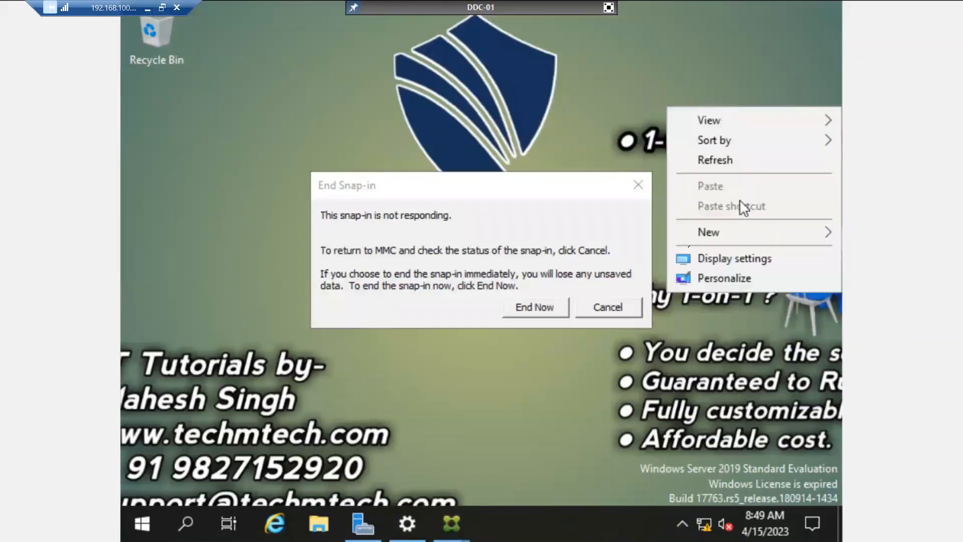
click(407, 524)
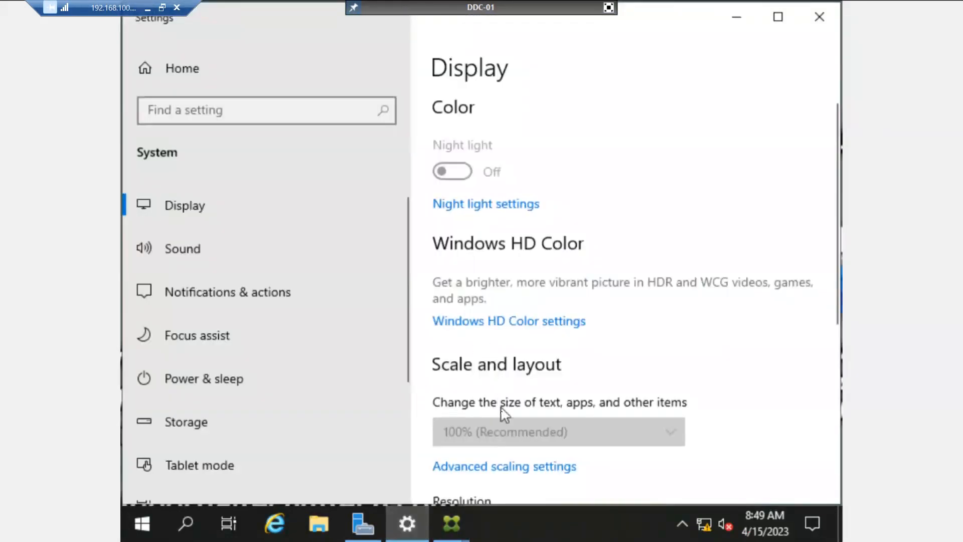
scroll(502, 419, down, 5)
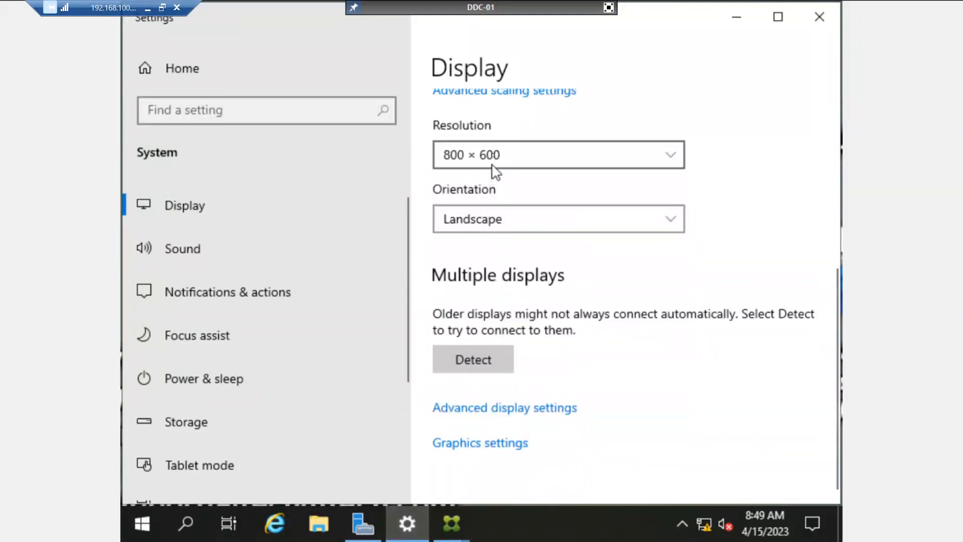
click(493, 157)
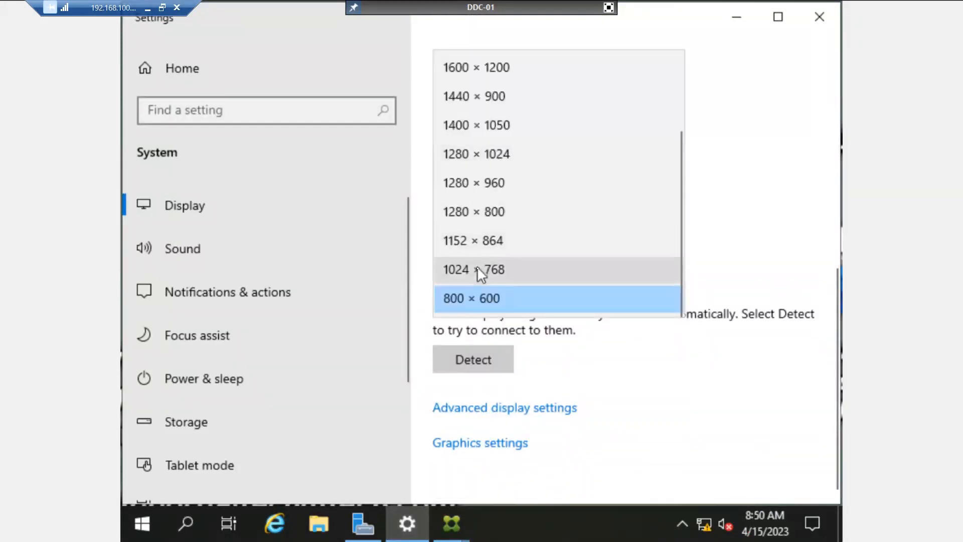
click(477, 269)
click(501, 229)
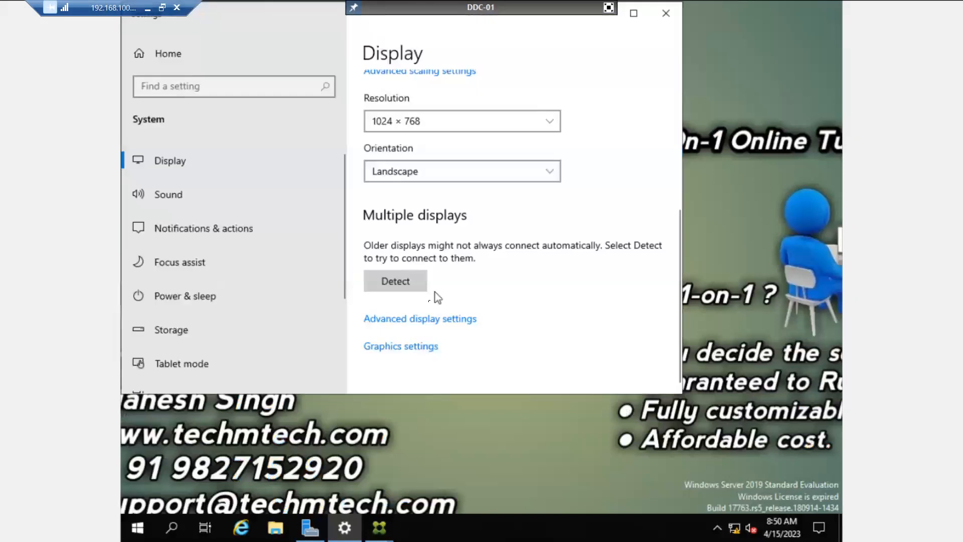
Close display settings and bring Citrix Studio back to the front.
click(666, 13)
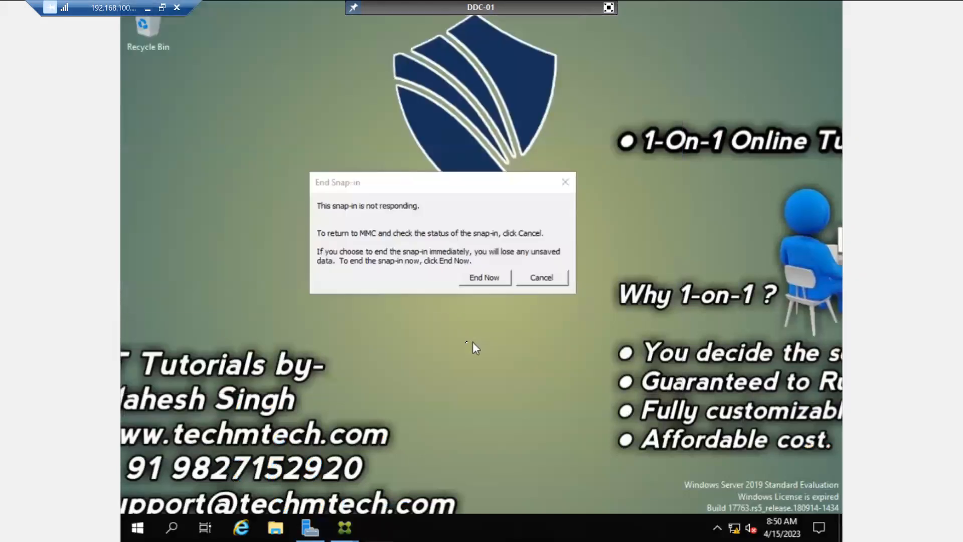
mouse_move(351, 525)
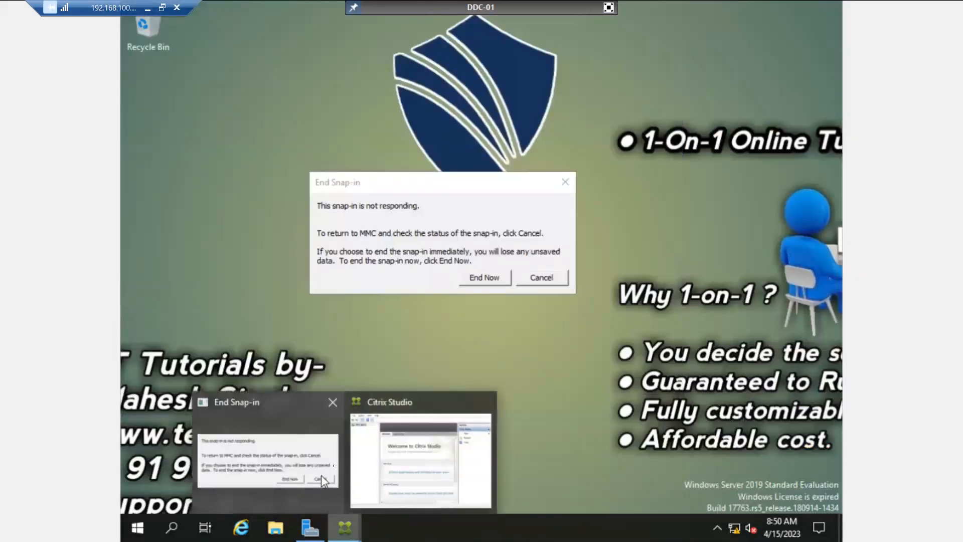
click(322, 475)
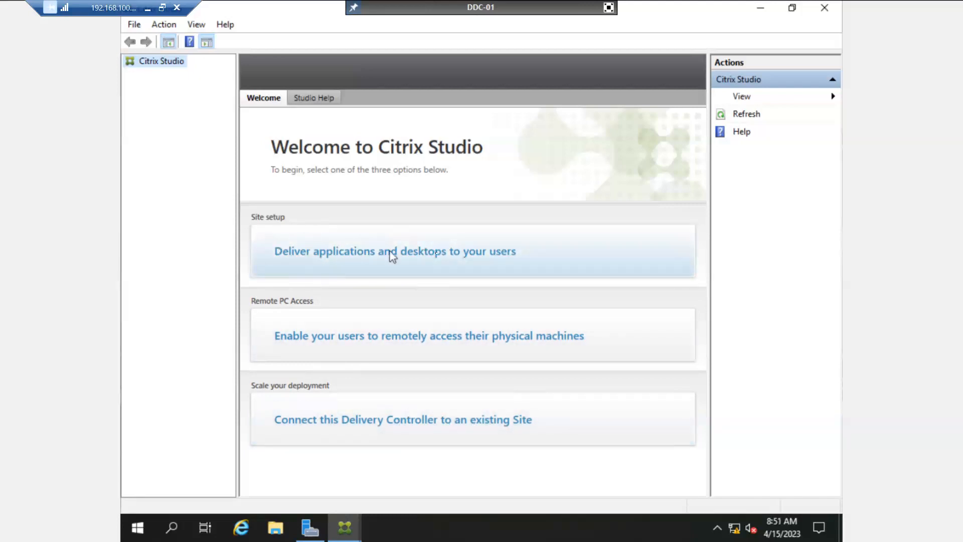
Start site setup for delivering applications and desktops, naming the site India-Indore.
click(499, 256)
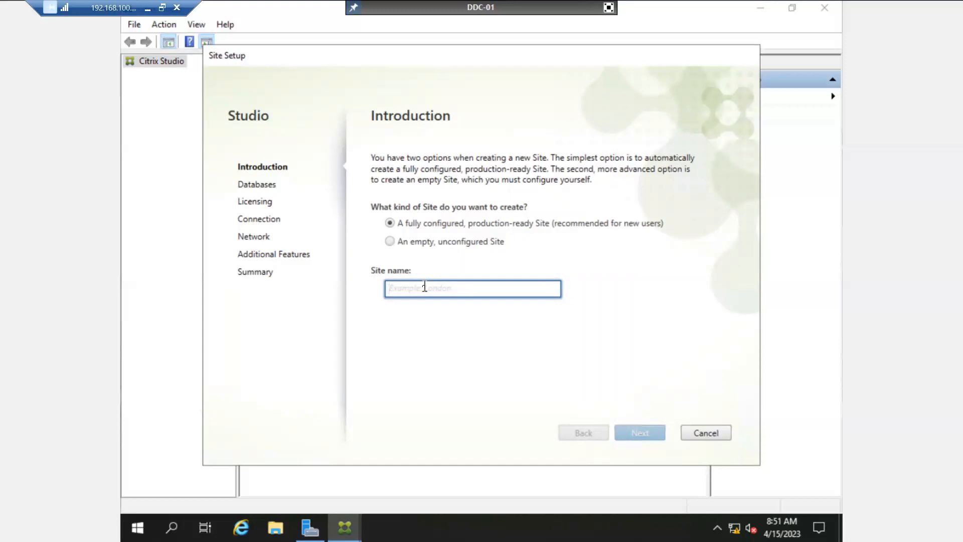
text(In)
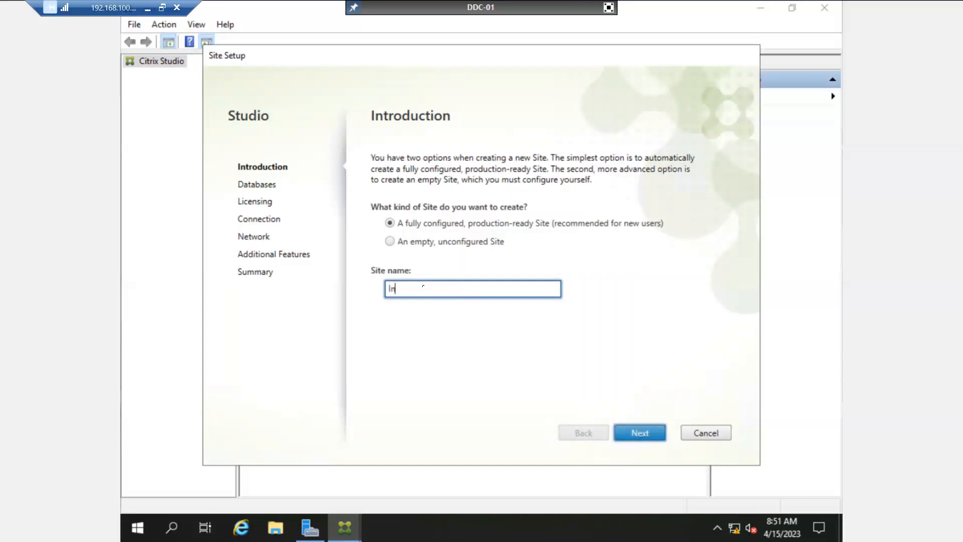
text(dia-Indore)
double_click(422, 289)
click(402, 289)
double_click(402, 289)
double_click(429, 289)
click(442, 290)
Highlight the parts of the India-Indore site name, then continue to Databases.
double_click(427, 289)
drag(450, 291, 334, 296)
double_click(416, 290)
double_click(402, 287)
double_click(426, 290)
click(445, 291)
click(645, 432)
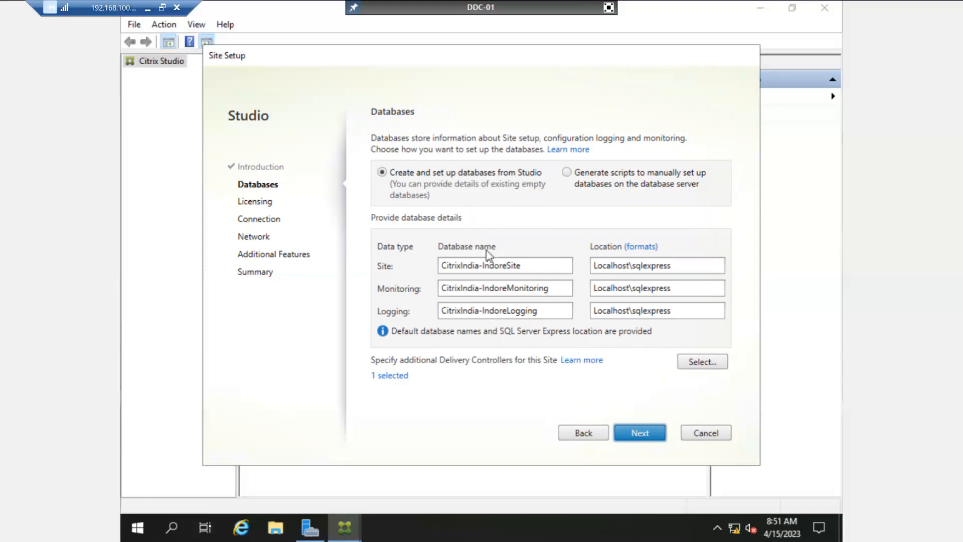
Point out the CitrixIndia-IndoreSite, Monitoring and Logging database names.
drag(534, 269, 416, 274)
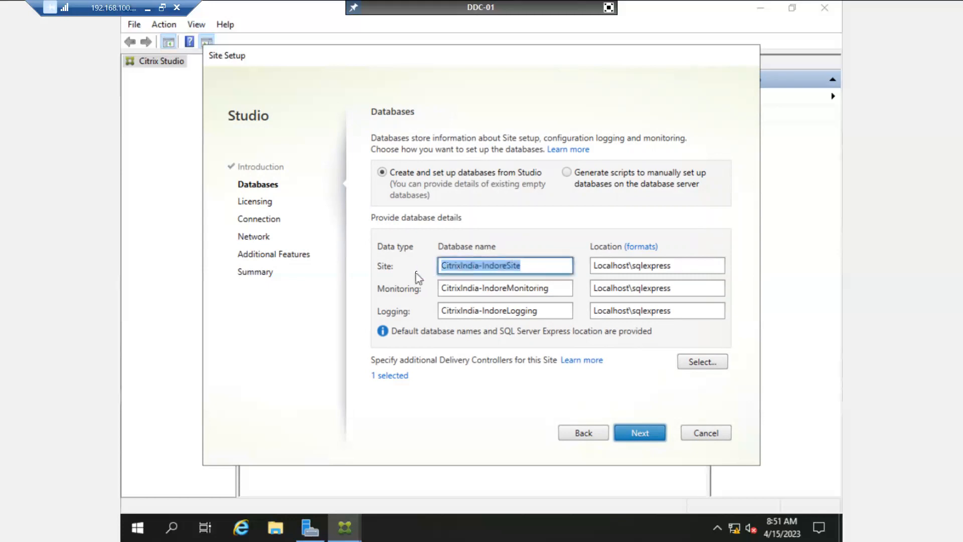
click(536, 268)
drag(537, 268, 430, 268)
double_click(520, 288)
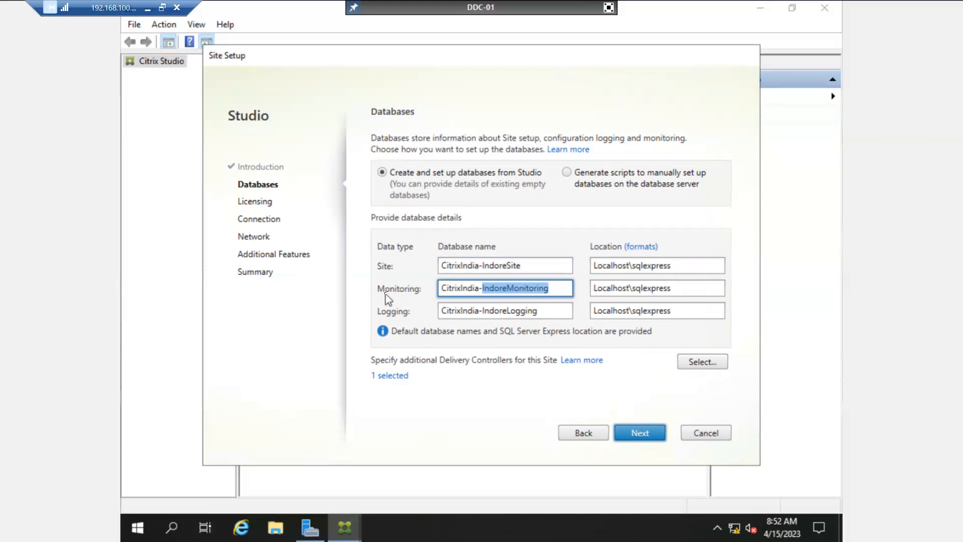
double_click(528, 311)
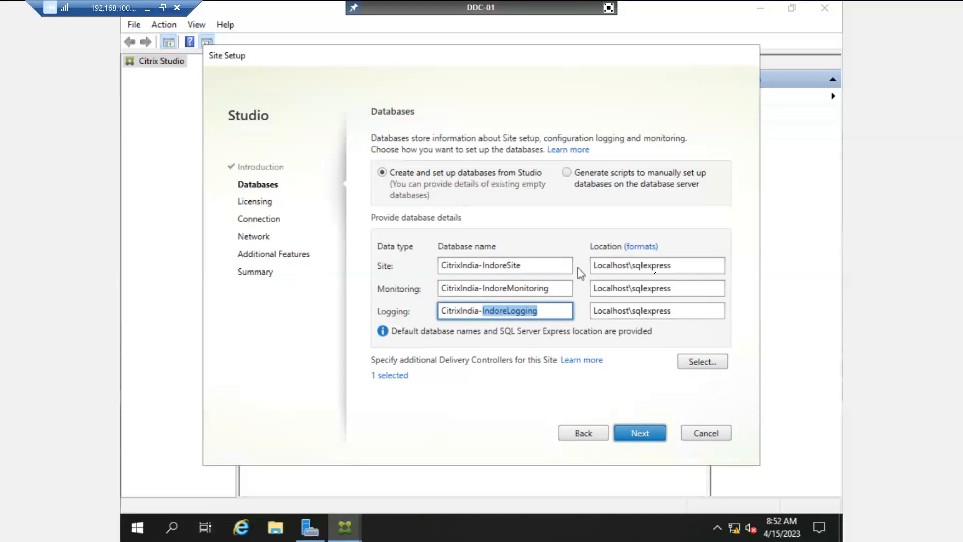
Select Localhost in the Site location and show the Microsoft SQL Server 2019 Start menu shortcuts.
click(637, 265)
double_click(614, 265)
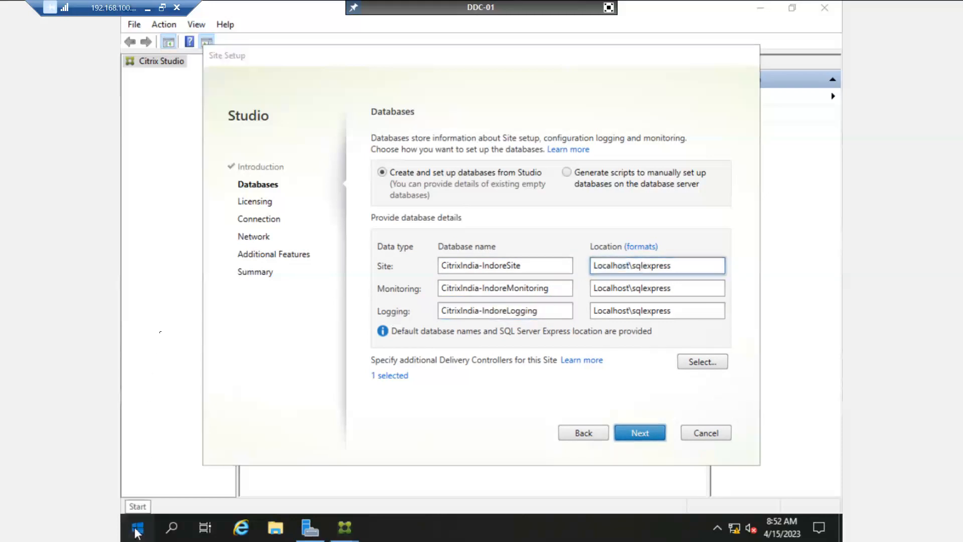
click(136, 530)
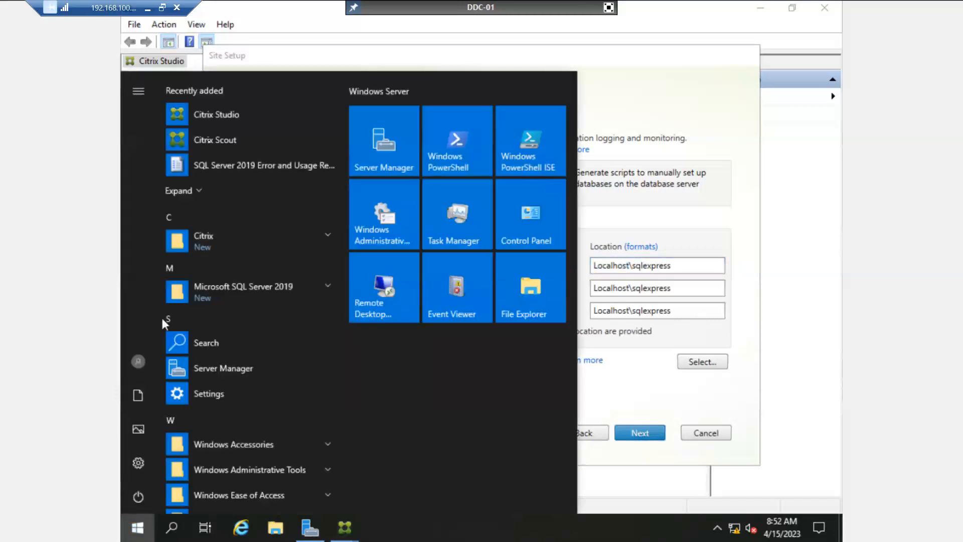
click(233, 290)
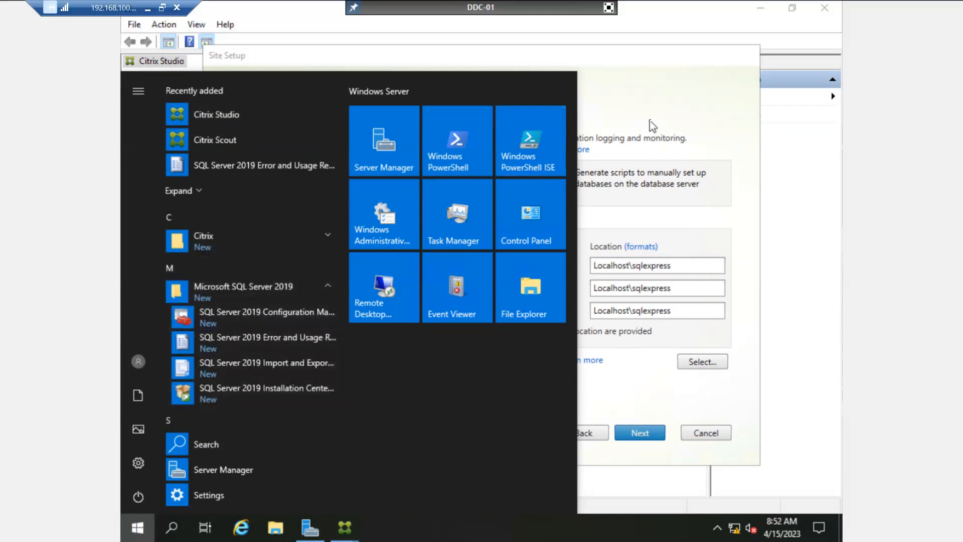
Highlight Localhost in the Site, Monitoring and Logging database locations on Localhost\sqlexpress.
double_click(611, 265)
double_click(605, 288)
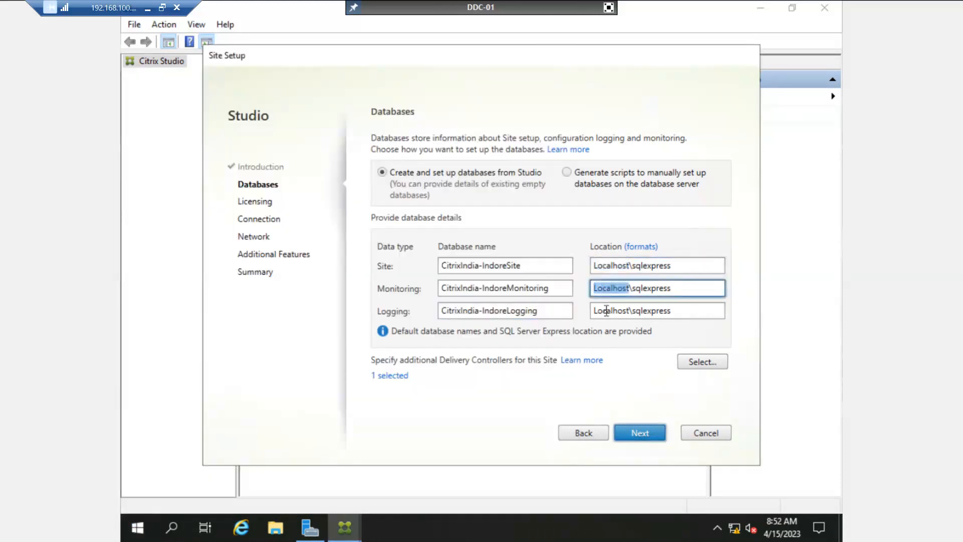
double_click(607, 311)
double_click(610, 265)
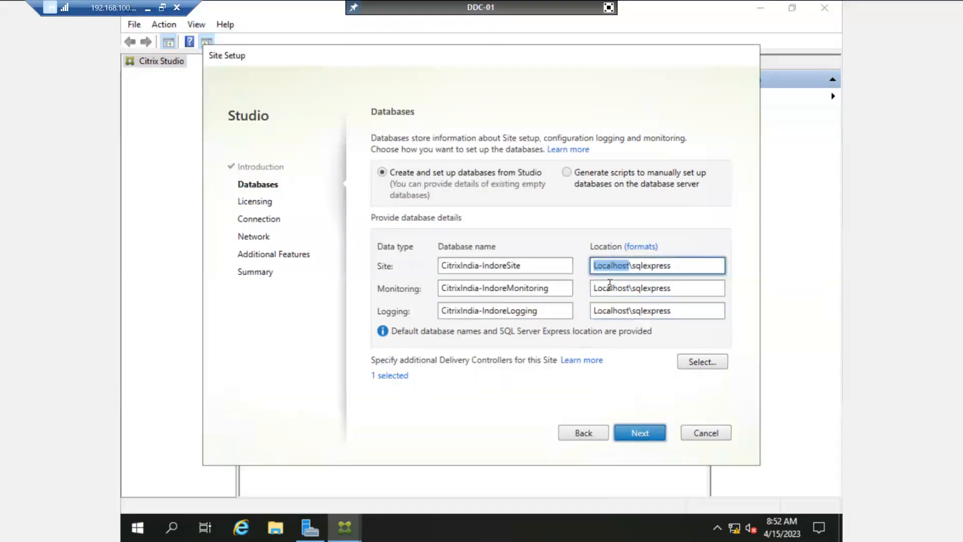
double_click(610, 288)
double_click(609, 310)
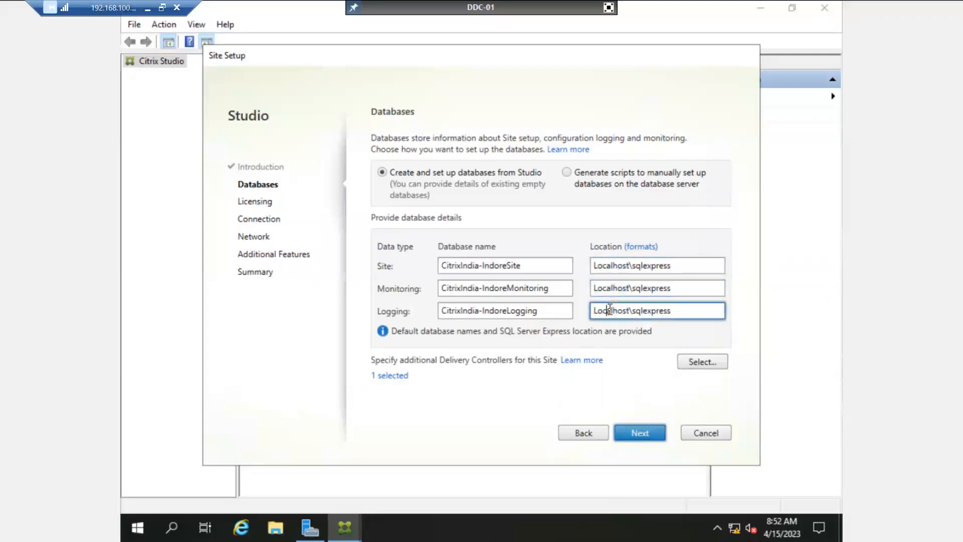
double_click(611, 267)
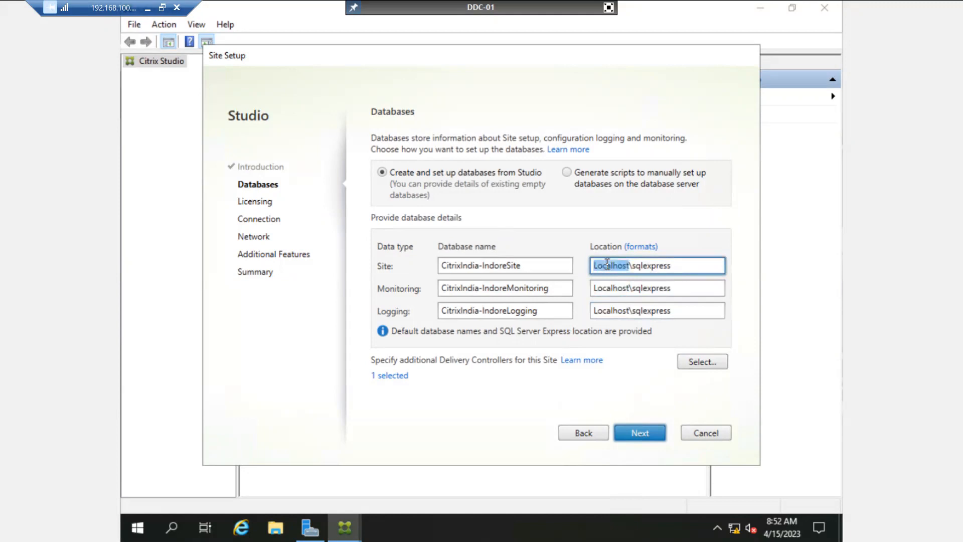
double_click(610, 288)
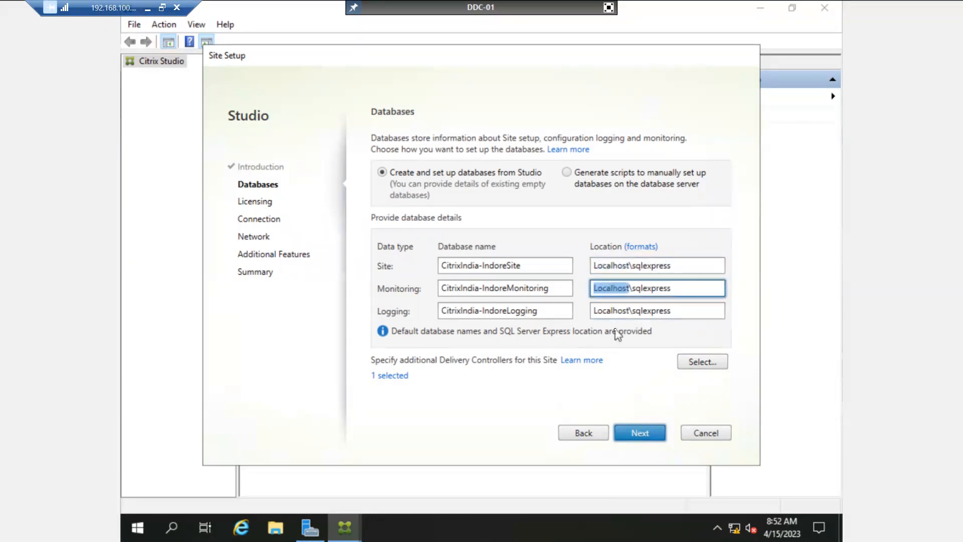
double_click(611, 310)
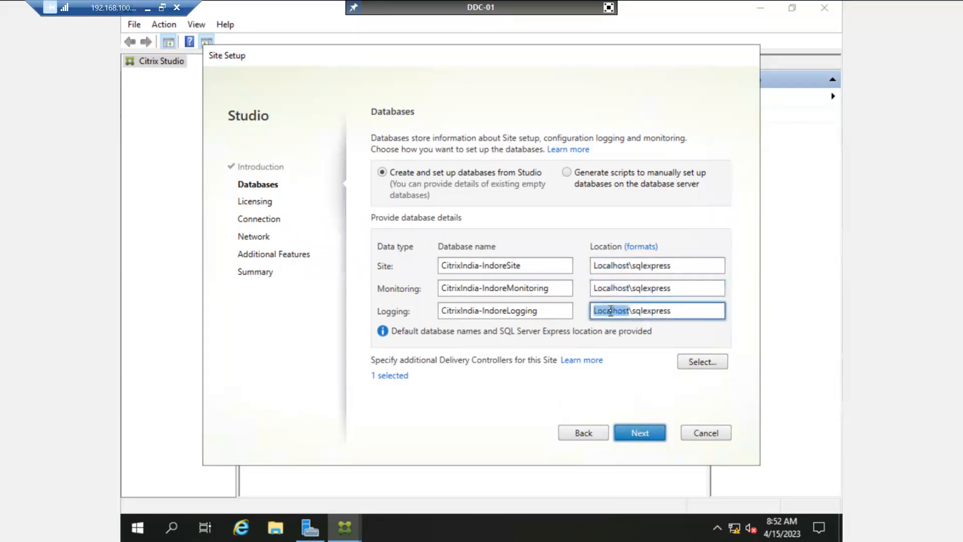
double_click(610, 265)
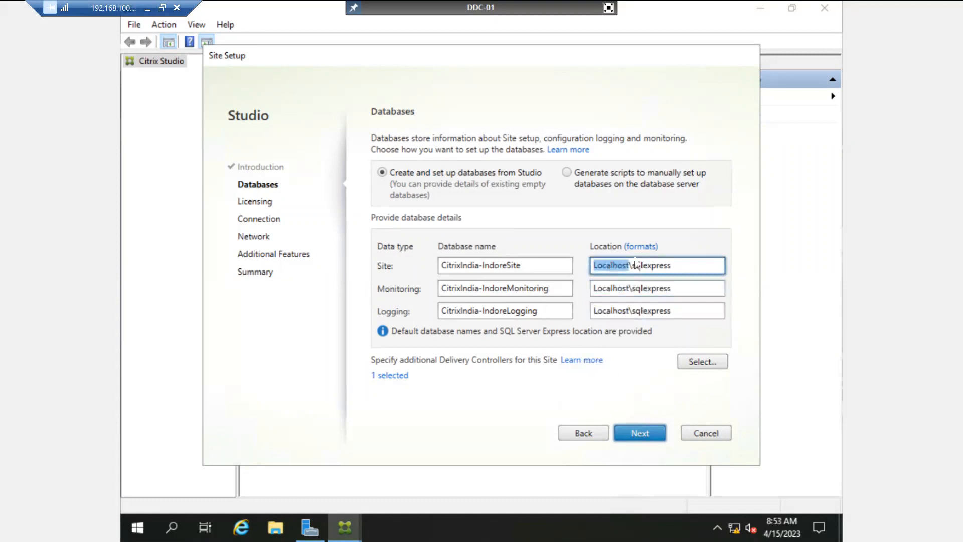
click(685, 266)
Submit the database details, moving the validation window aside until Licensing appears.
click(647, 440)
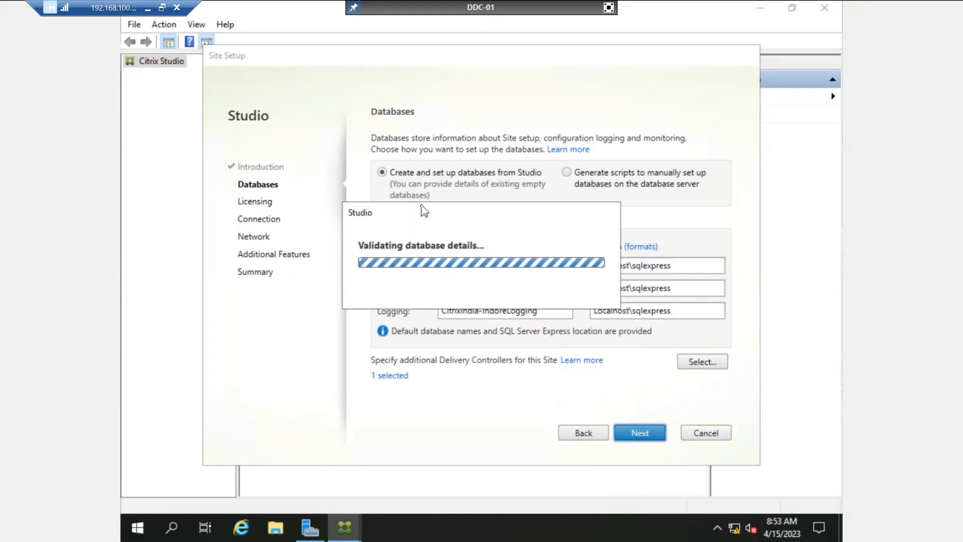
drag(422, 210, 443, 146)
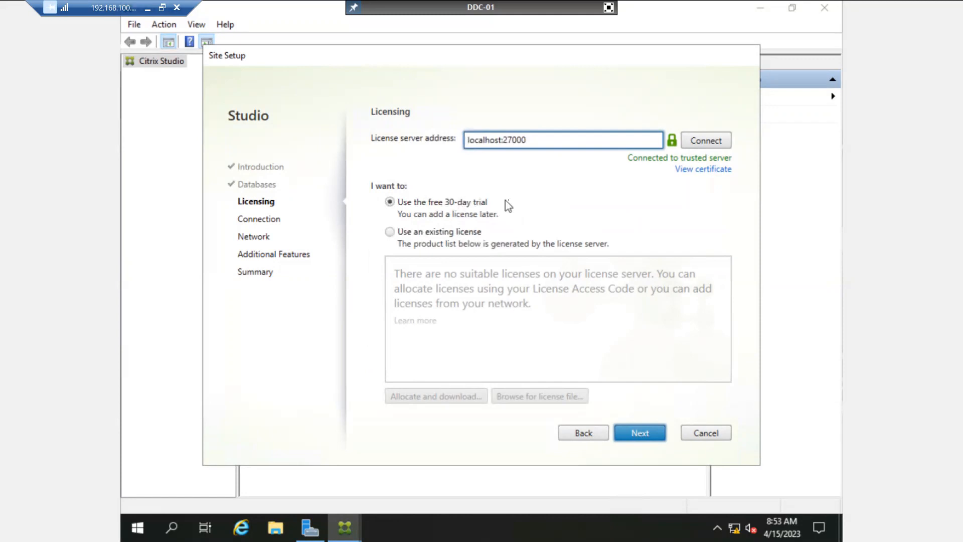
Select Use an existing license, then open and cancel the license allocation window.
click(390, 232)
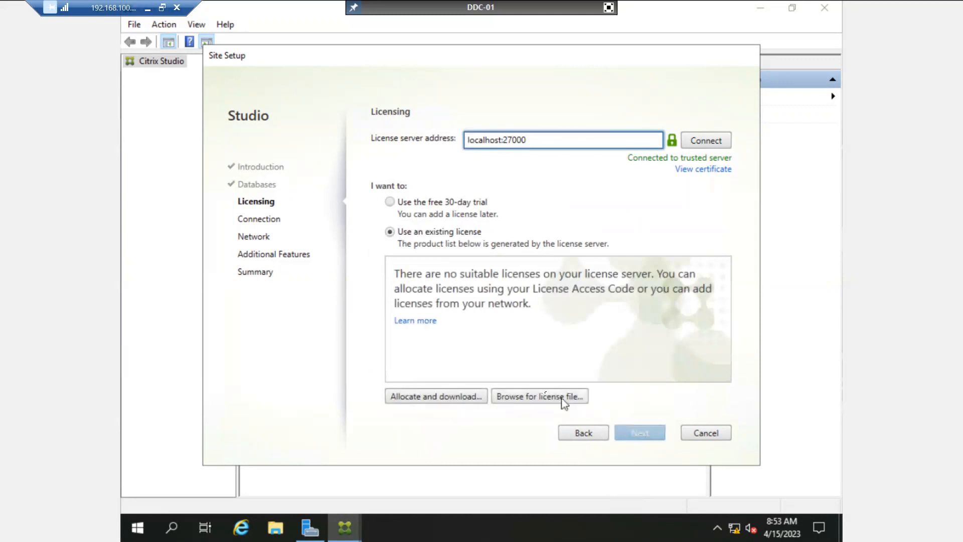
click(458, 402)
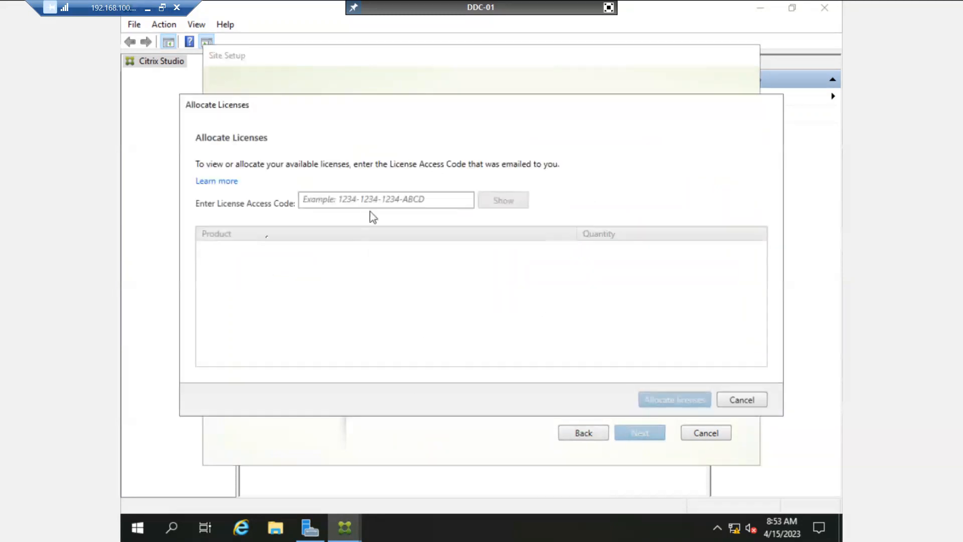
click(332, 199)
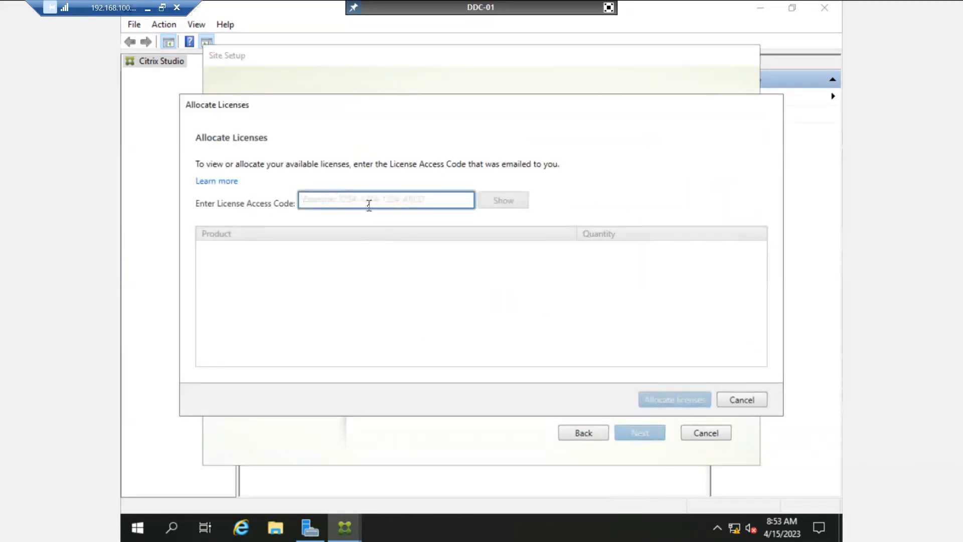
click(740, 400)
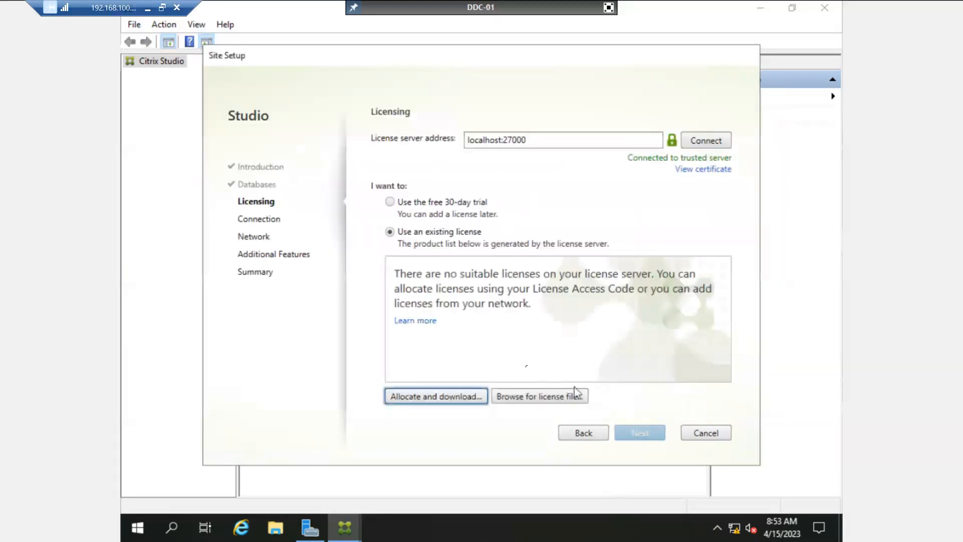
Browse for a license file without picking one, reselect the free 30-day trial, and continue.
click(538, 399)
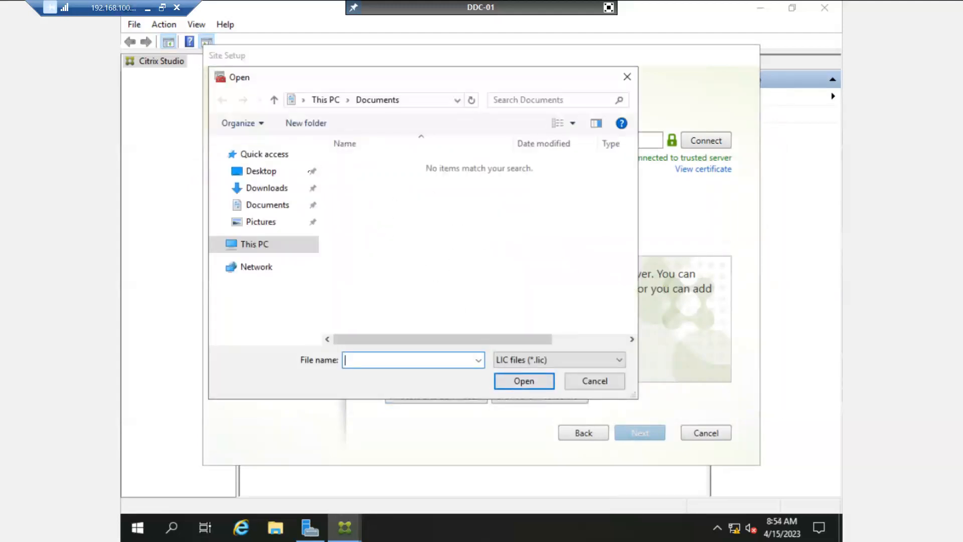
click(266, 172)
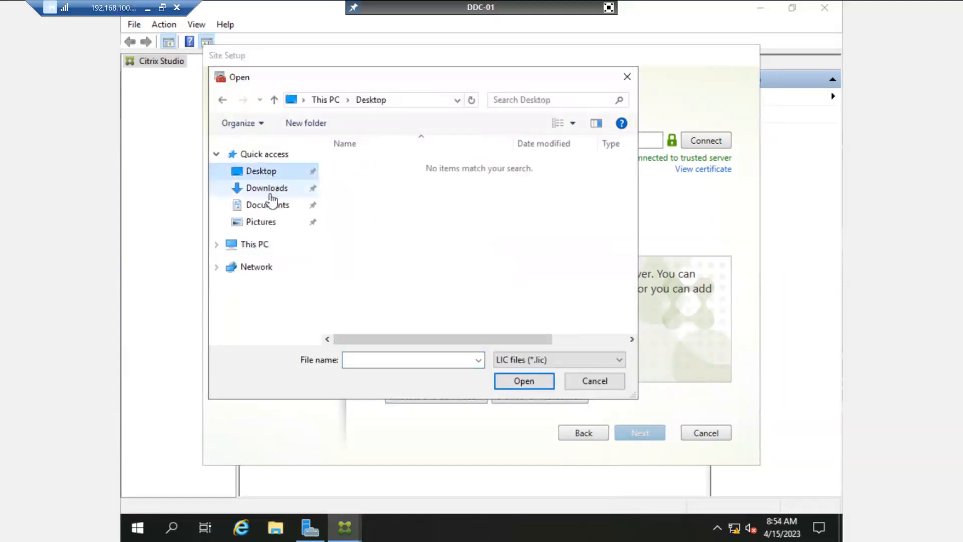
click(264, 243)
click(271, 172)
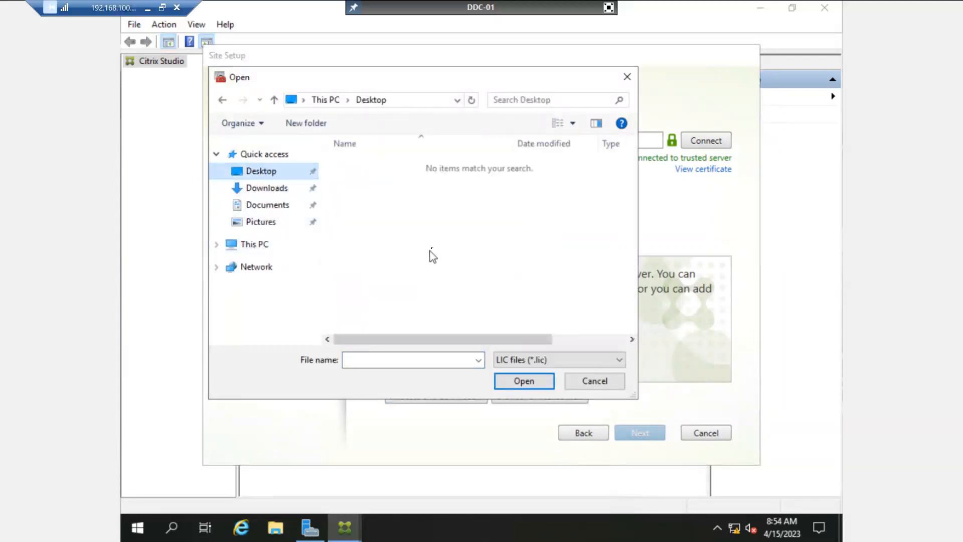
click(594, 382)
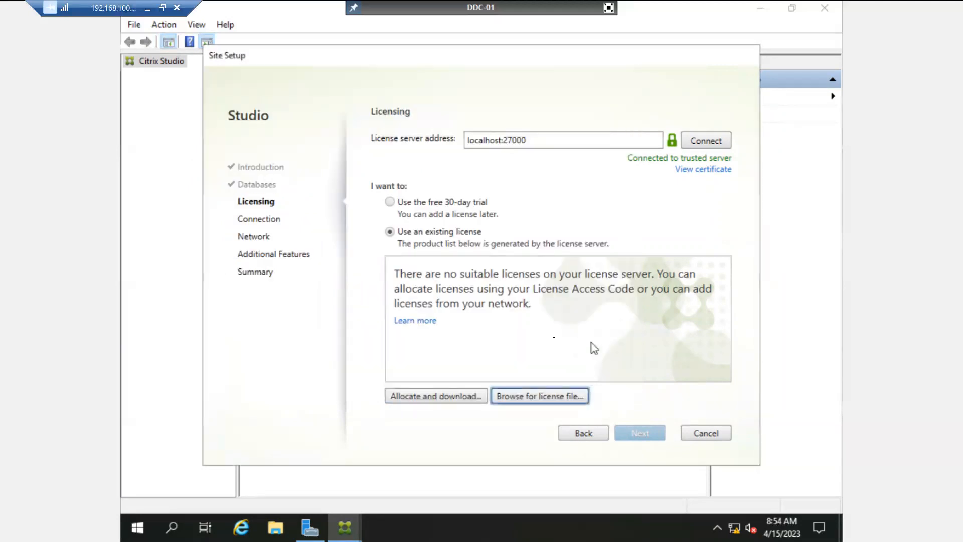
click(390, 202)
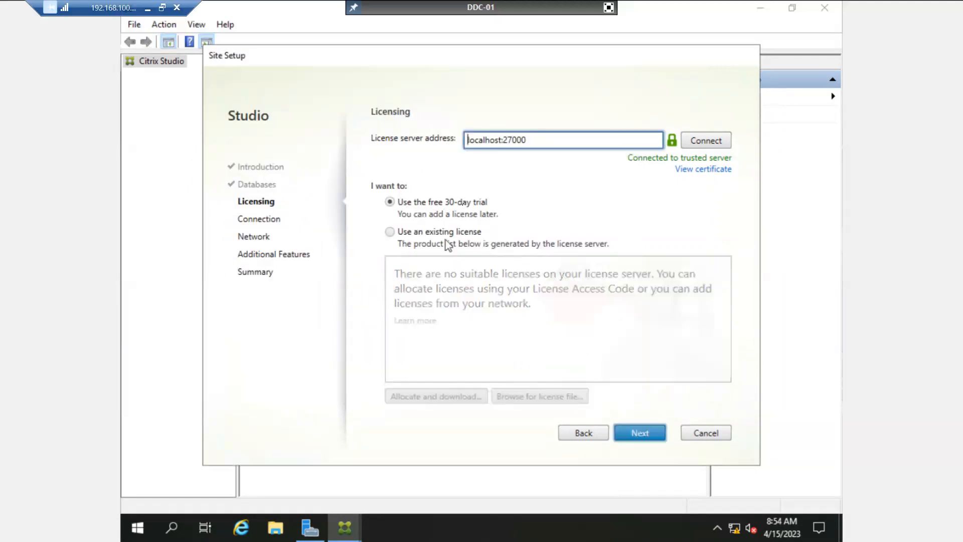
click(636, 436)
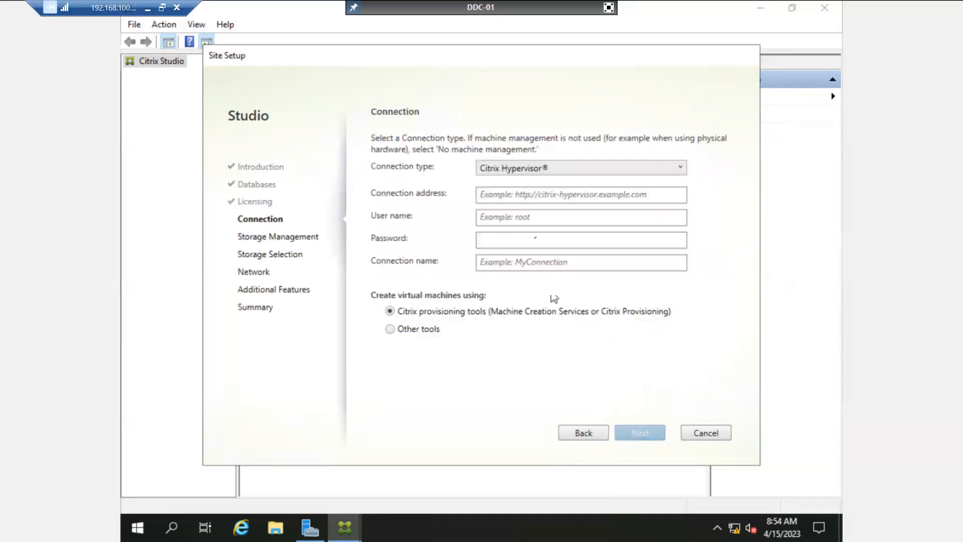
Show the Connection type list and point out Microsoft System Center Virtual Machine Manager.
click(524, 178)
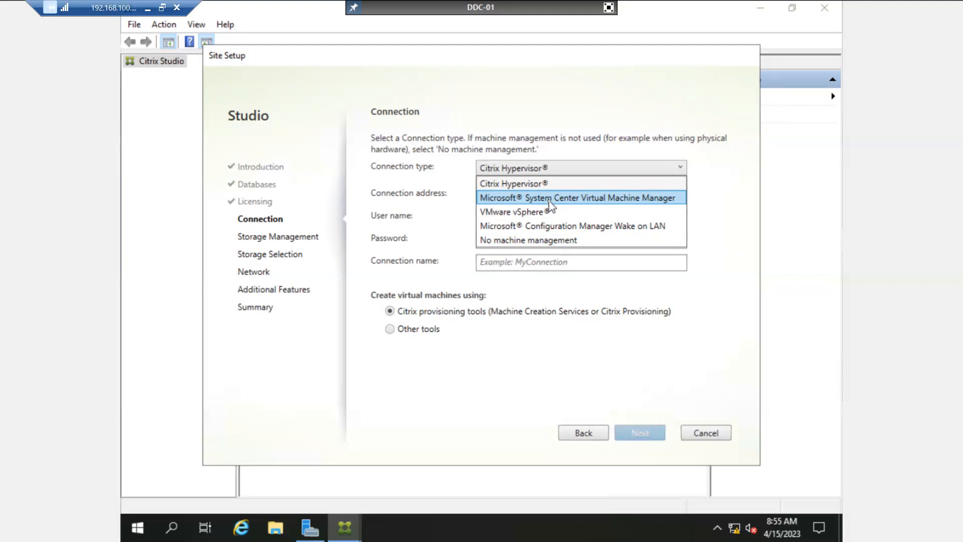
click(550, 203)
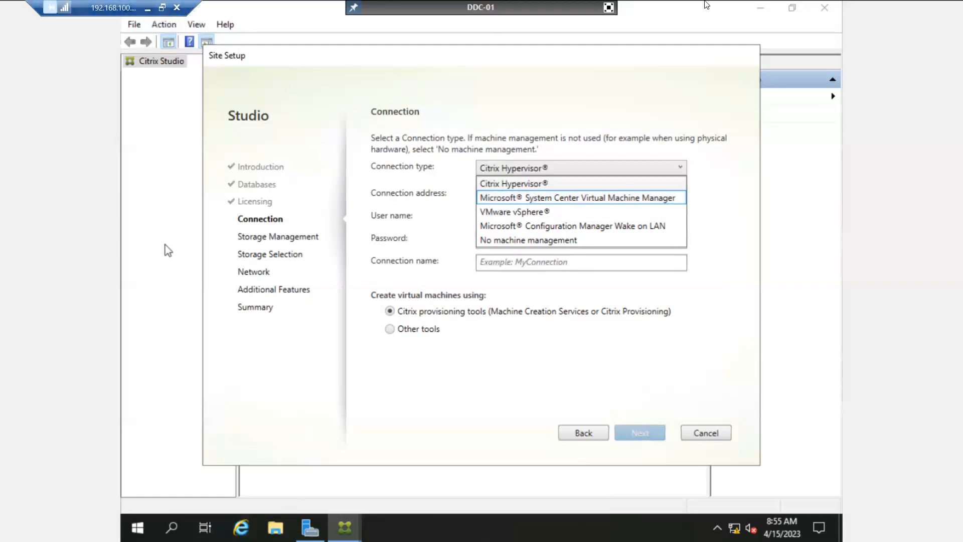
Leave full screen, view the NetScaler, PVS-01, SQL-SVR, StoreFront-01 and XOA VMs, then return to DDC-01.
click(609, 7)
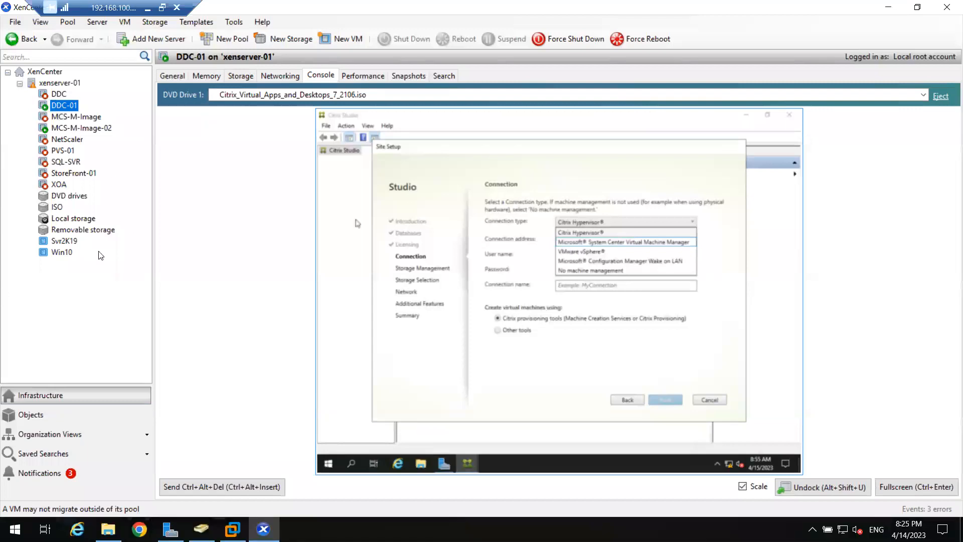
click(66, 140)
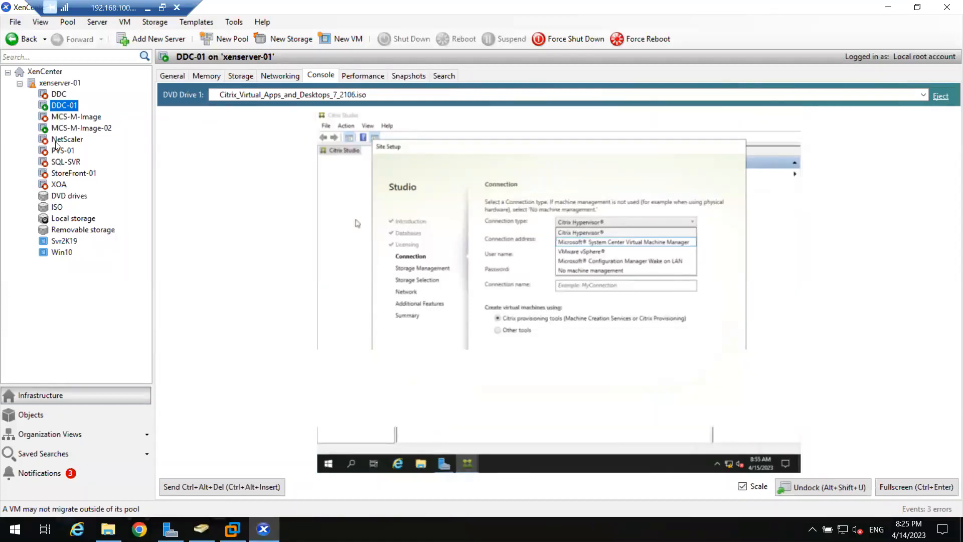
click(60, 152)
click(60, 160)
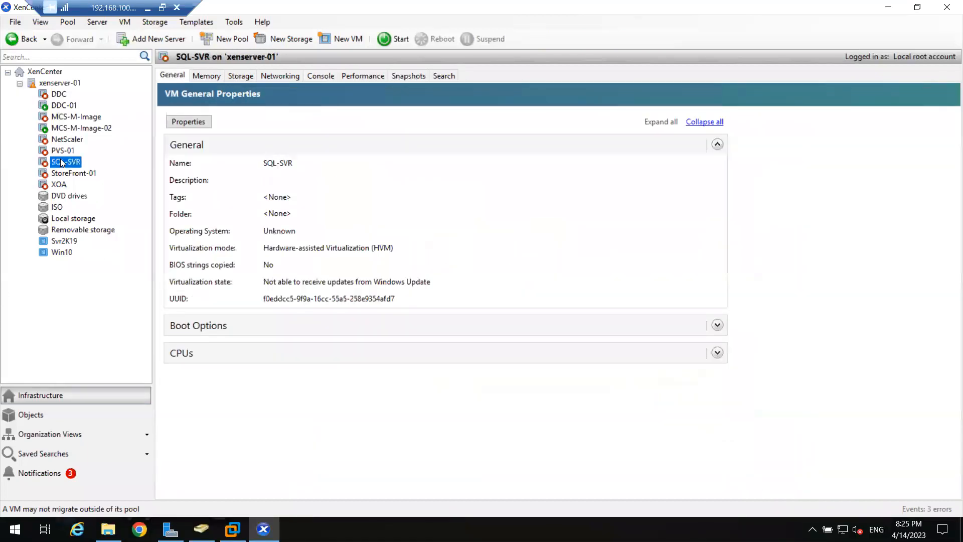
click(66, 173)
click(63, 185)
click(63, 173)
click(63, 151)
click(63, 139)
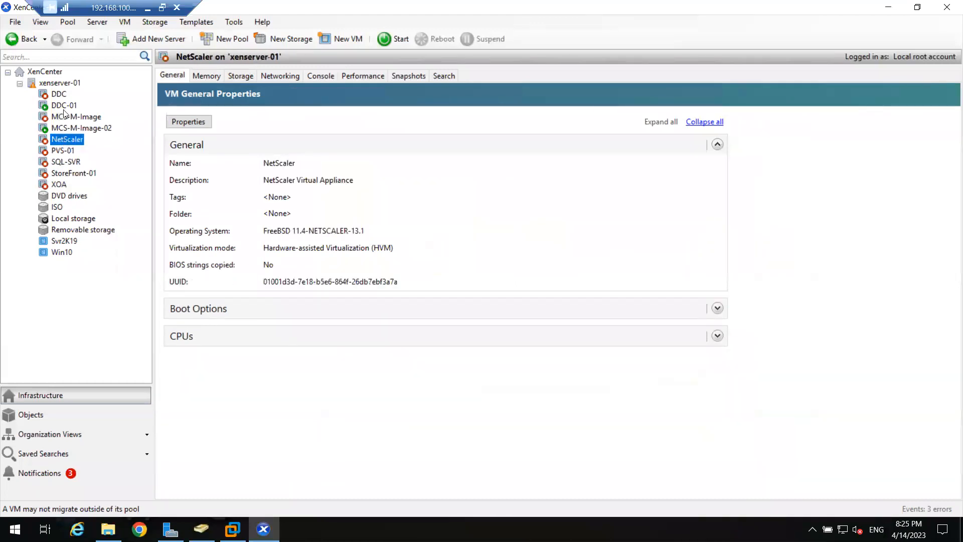
click(62, 104)
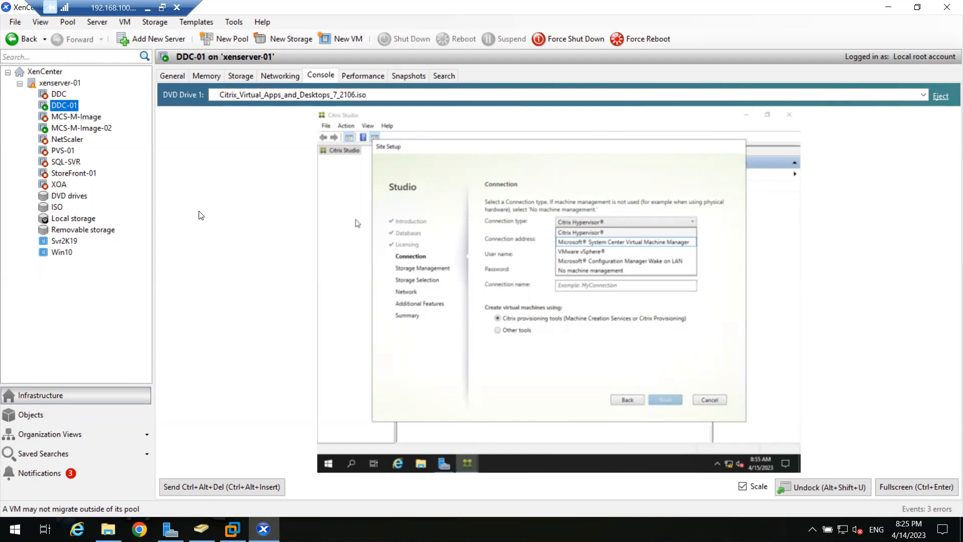
Check MCS-M-Image-02, return to DDC-01, and show its console full screen.
click(63, 129)
click(64, 107)
click(903, 483)
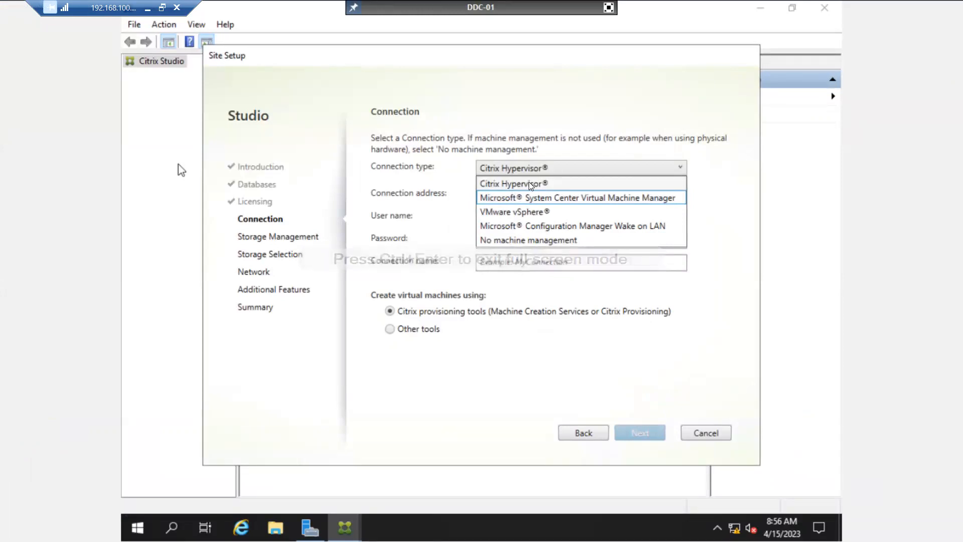
Try VMware vSphere and SCVMM as connection types, then settle on Citrix Hypervisor.
click(523, 185)
click(532, 171)
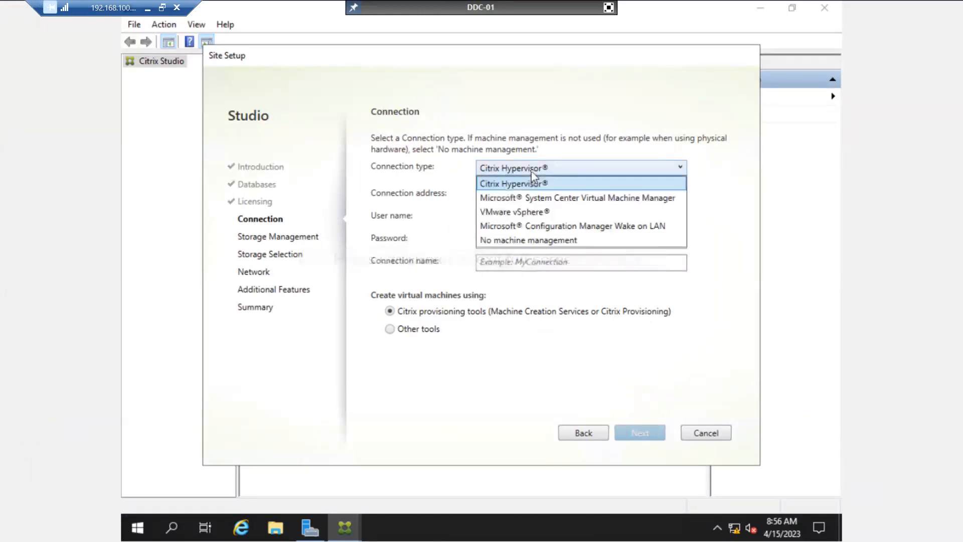
click(525, 213)
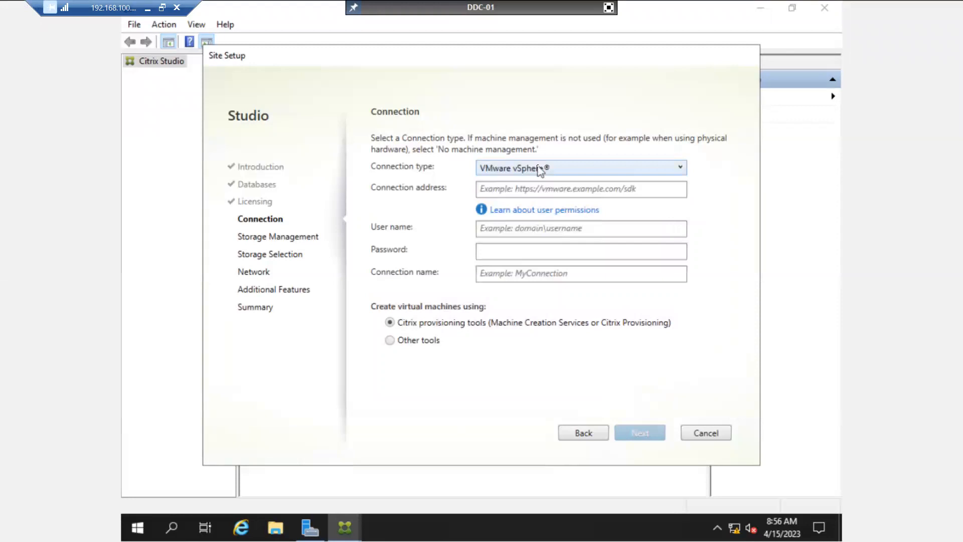
click(540, 171)
click(531, 196)
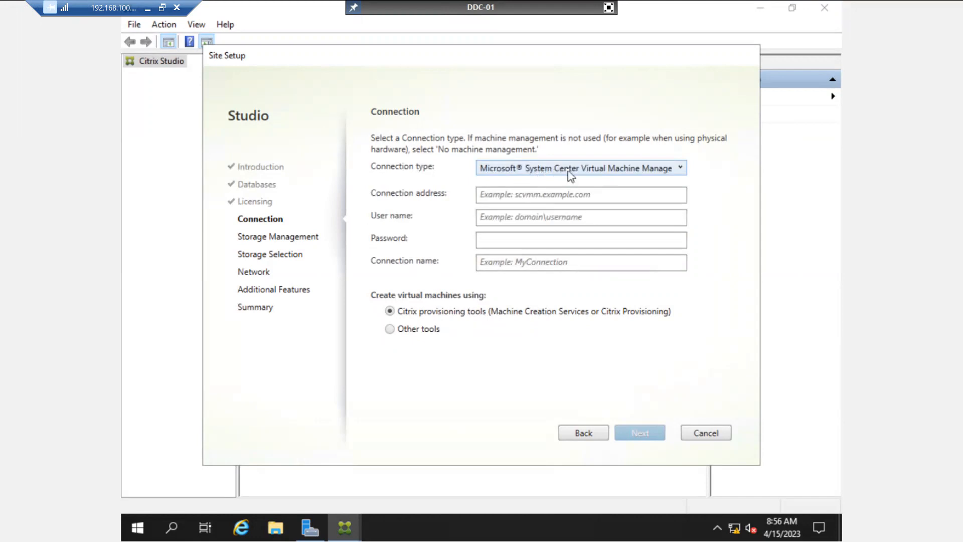
click(571, 176)
click(552, 183)
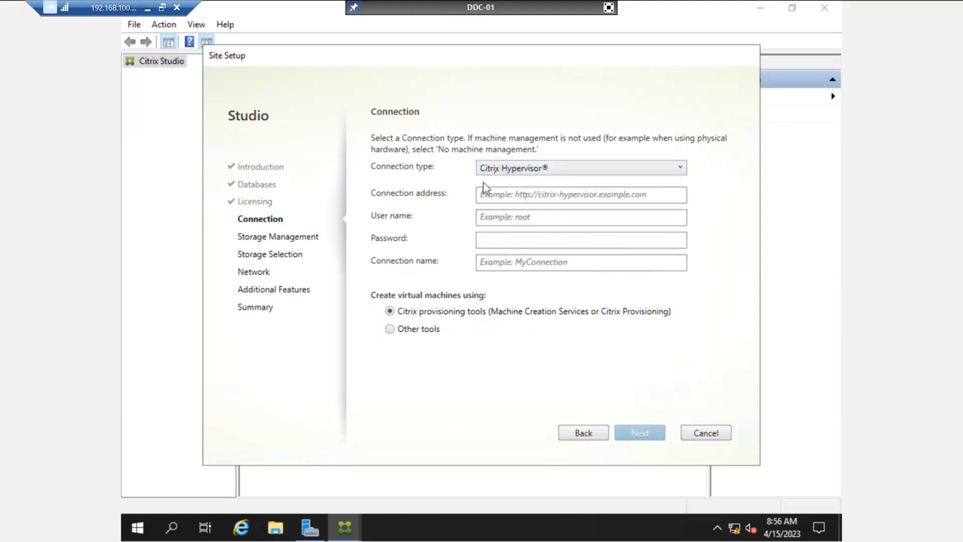
click(509, 195)
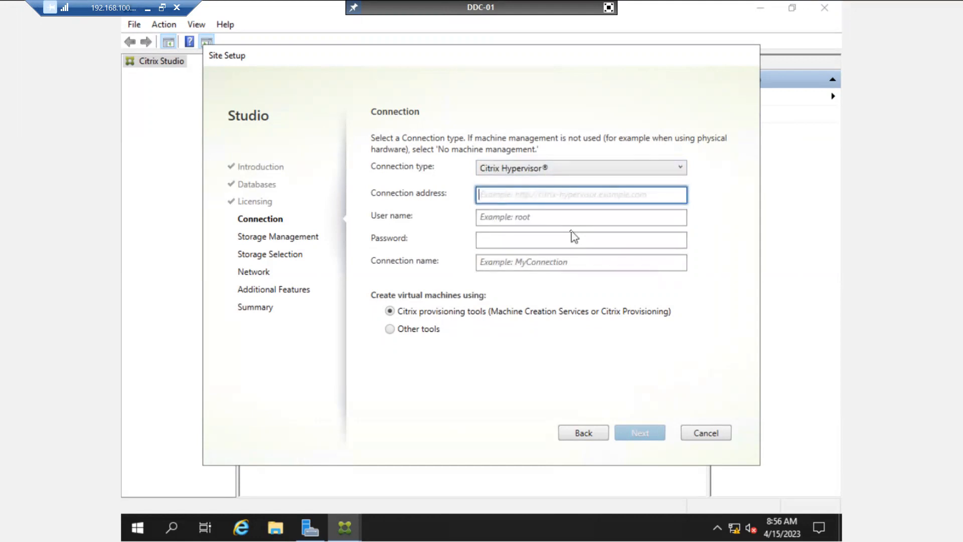
text(https)
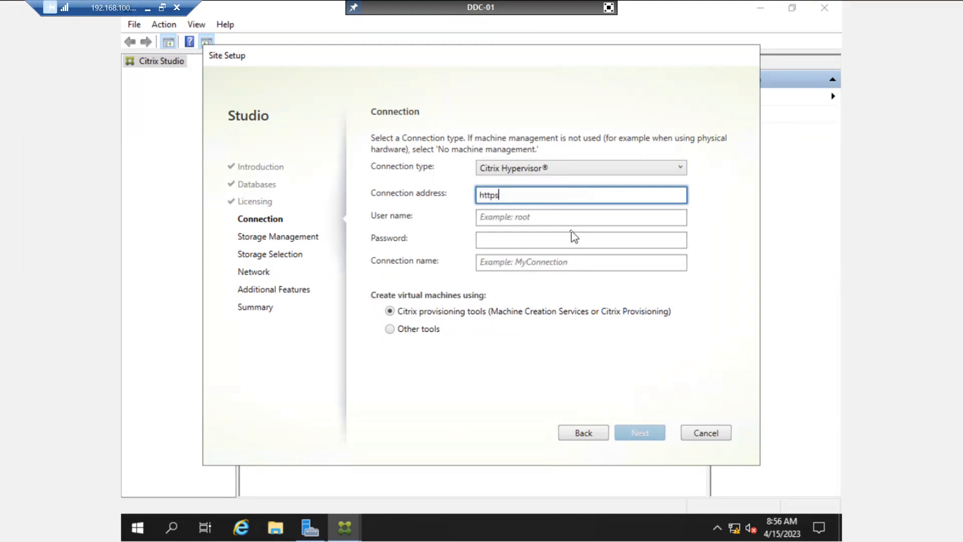
key(BackSpace)
text(://192.168.10.101)
key(Tab)
text(root)
key(Tab)
text(•••••••••)
key(Tab)
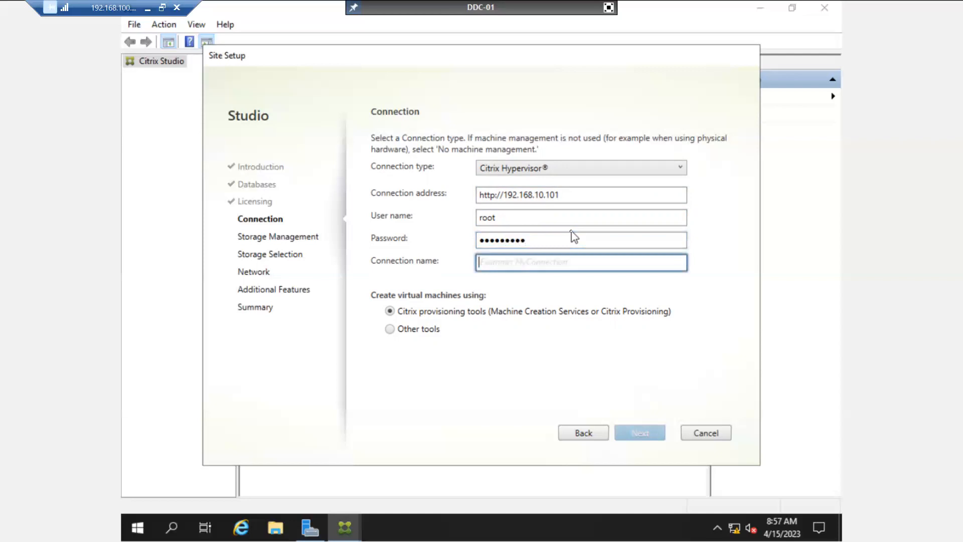
text(Xenserver)
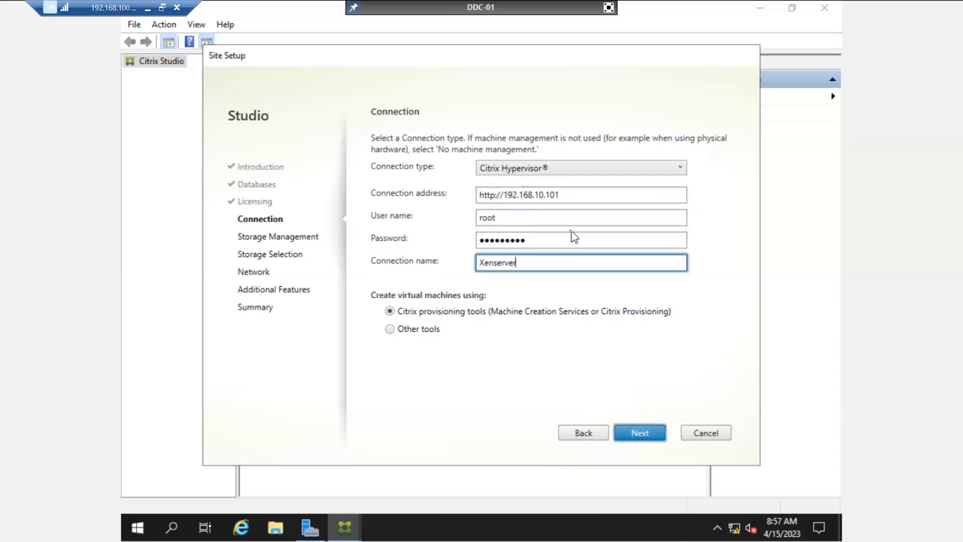
text(-01)
click(638, 432)
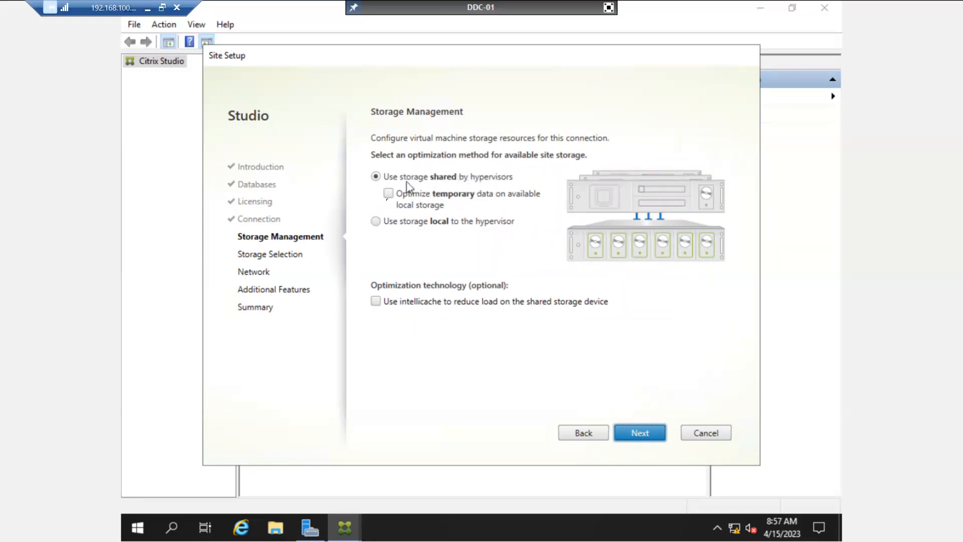
Choose 'Use storage local to the hypervisor' and continue to the storage locations.
click(376, 222)
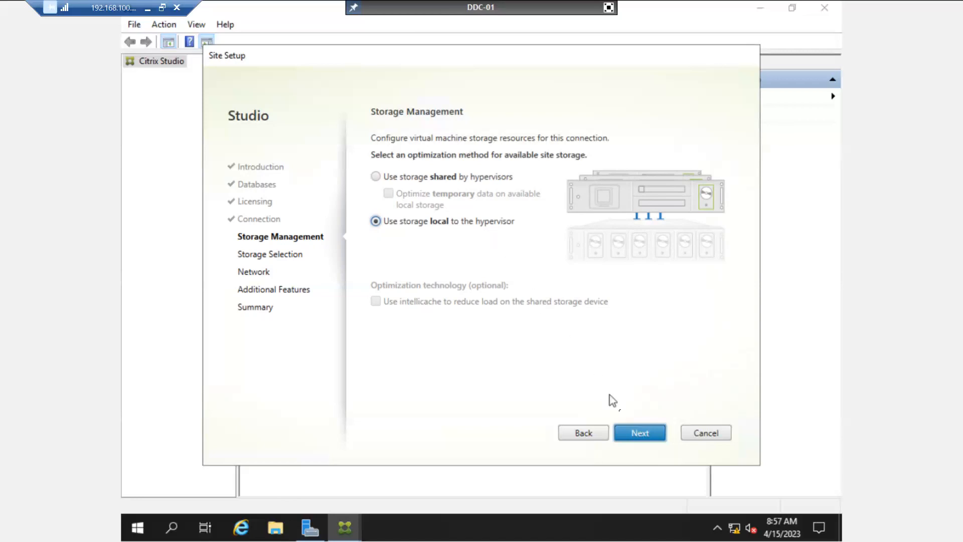
click(630, 432)
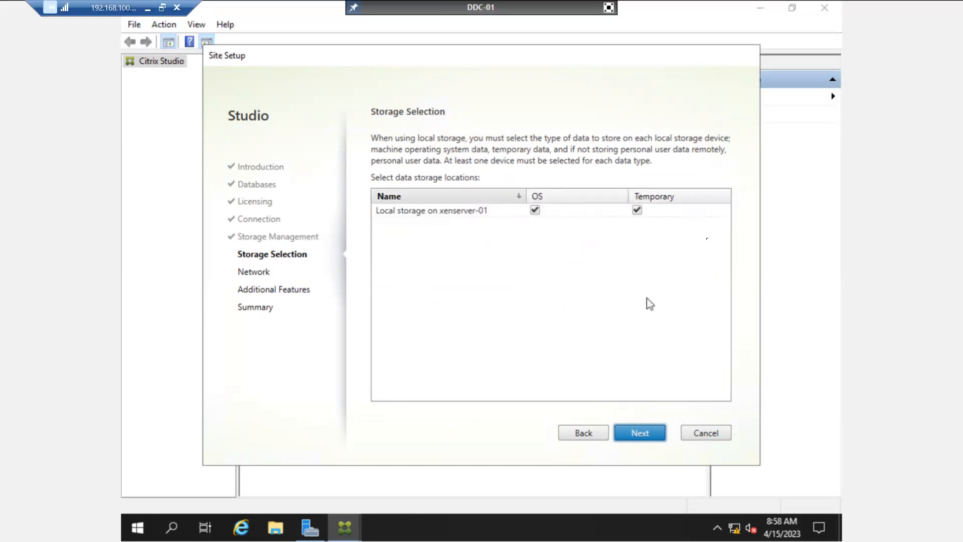
Accept the xenserver-01 local storage for OS and temporary data, and name the network resources Xen-N-01.
click(660, 441)
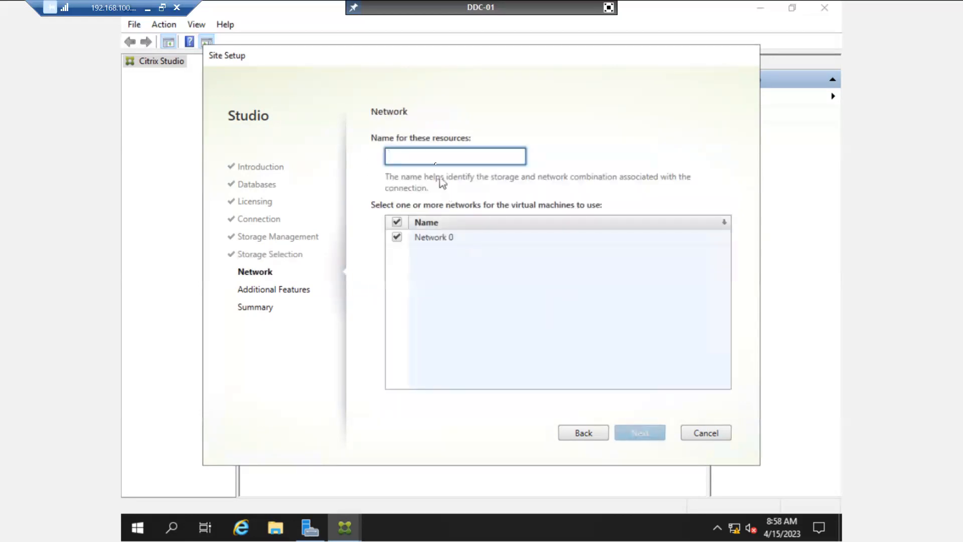
text(Xe)
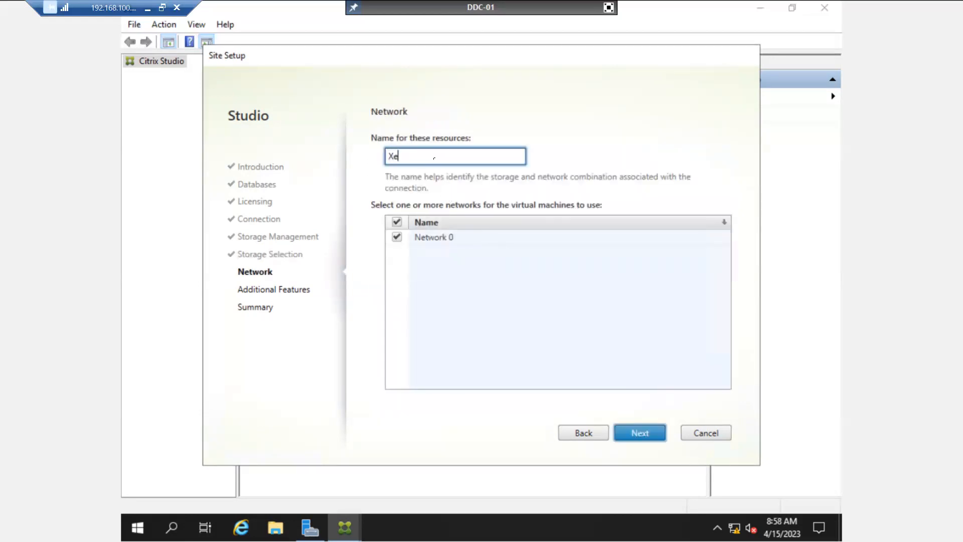
text(n-N-01)
double_click(410, 157)
double_click(423, 155)
click(436, 156)
drag(425, 155, 372, 165)
click(455, 155)
click(437, 155)
drag(438, 156, 377, 162)
click(438, 156)
Accept Network 0, leave App-V Publishing unticked, and review the site Summary.
click(634, 440)
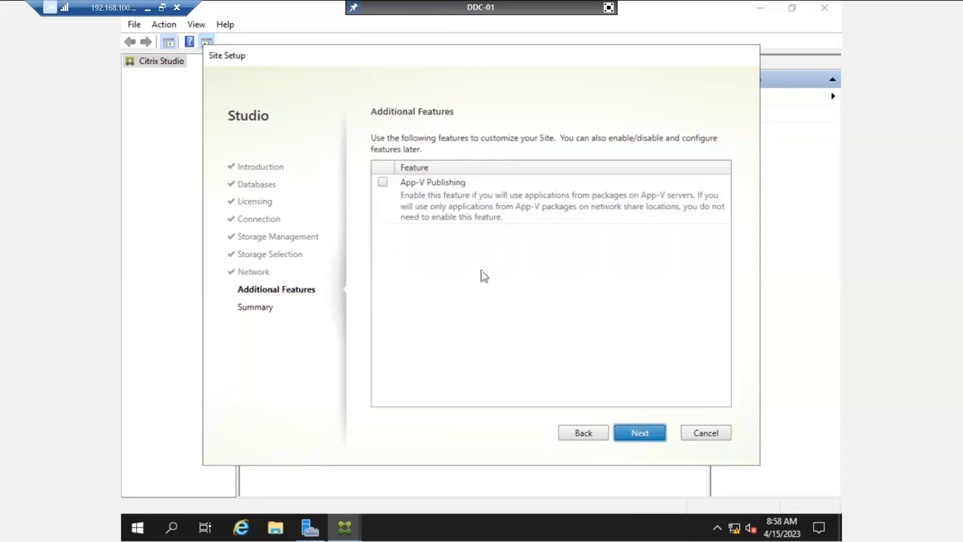
click(641, 438)
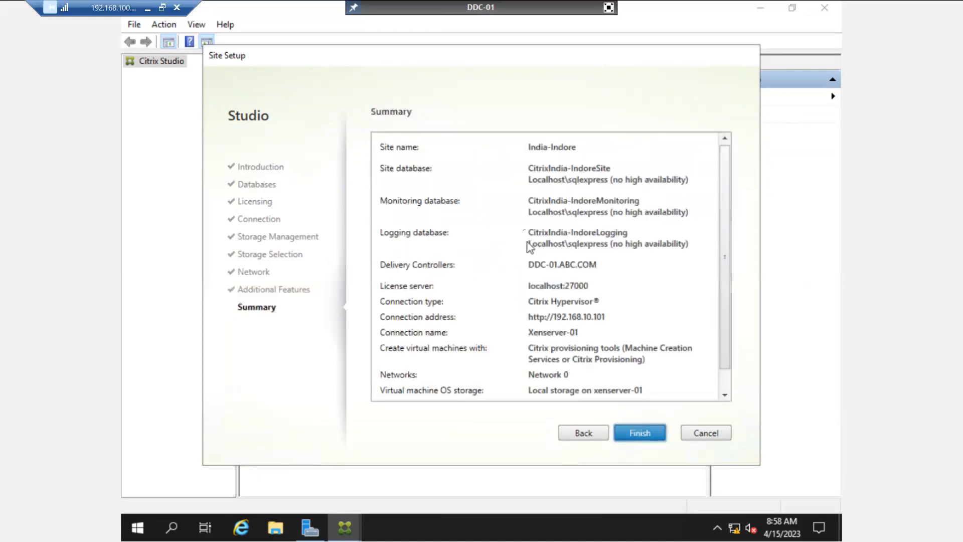
scroll(522, 175, down, 1)
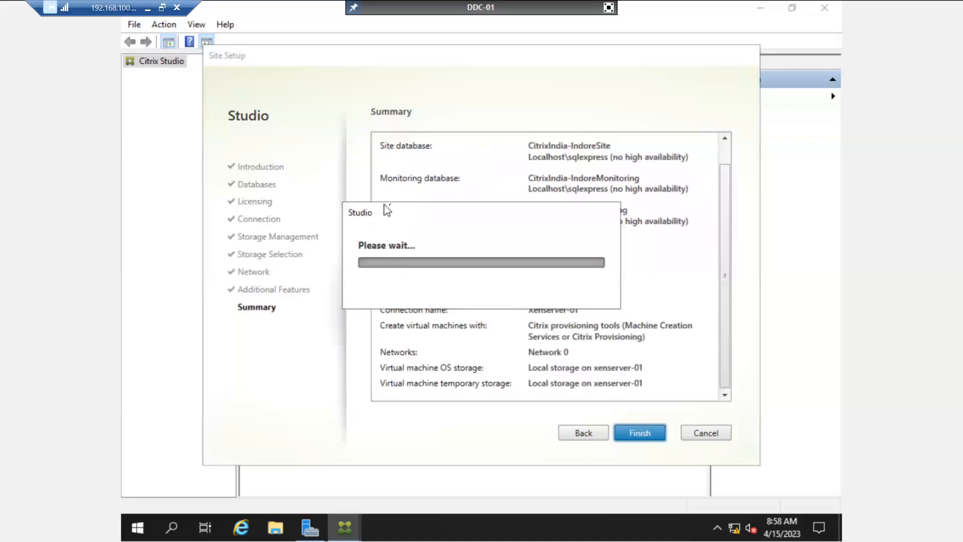
click(609, 7)
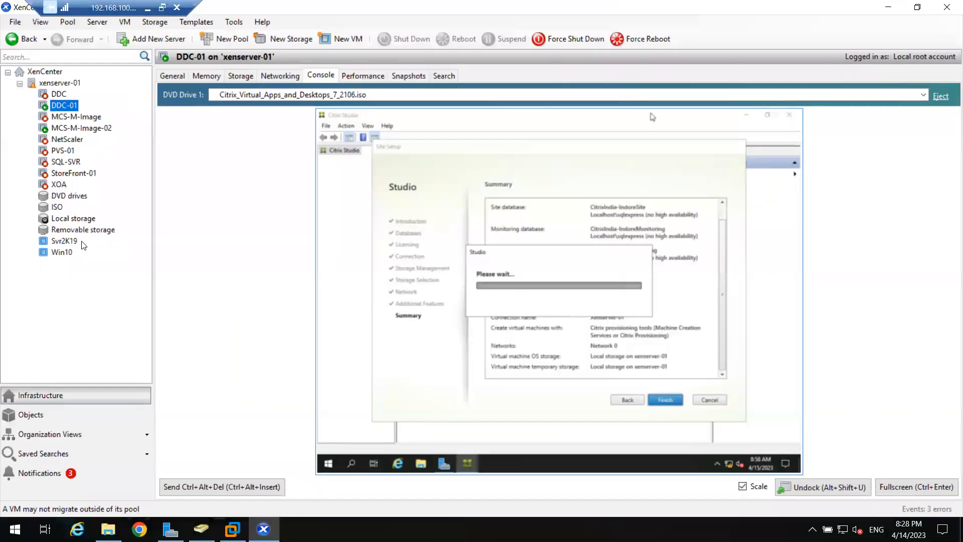
Show the MCS-M-Image-02 console full screen and minimize Server Manager.
click(74, 128)
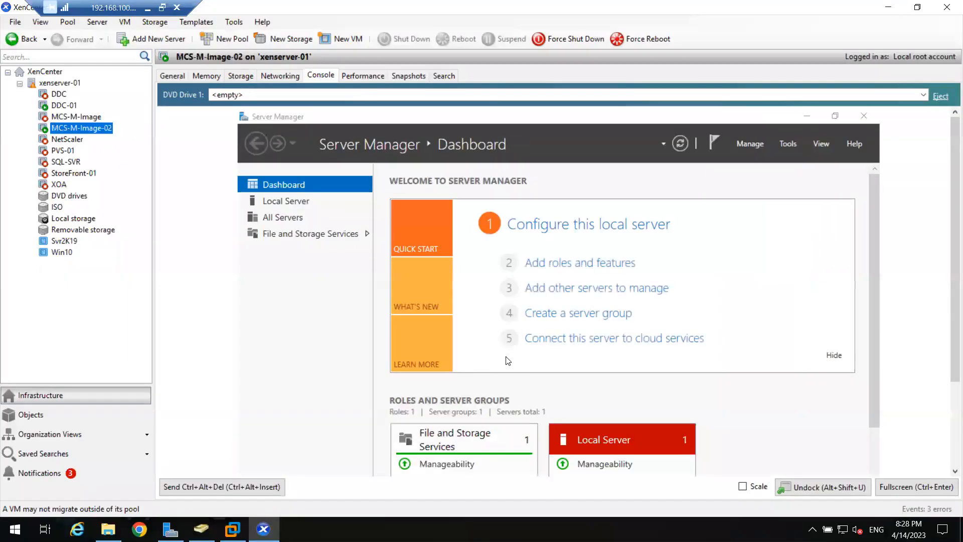
click(908, 493)
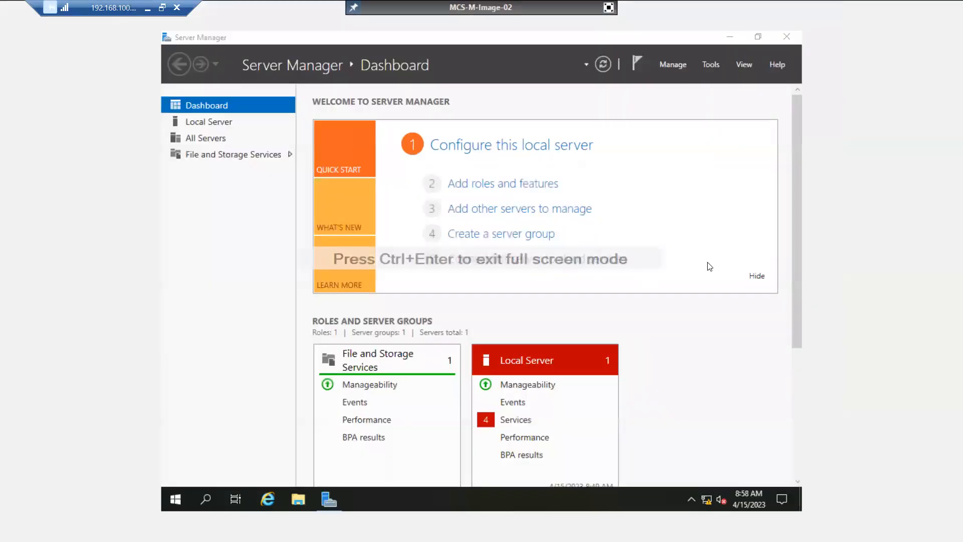
click(728, 37)
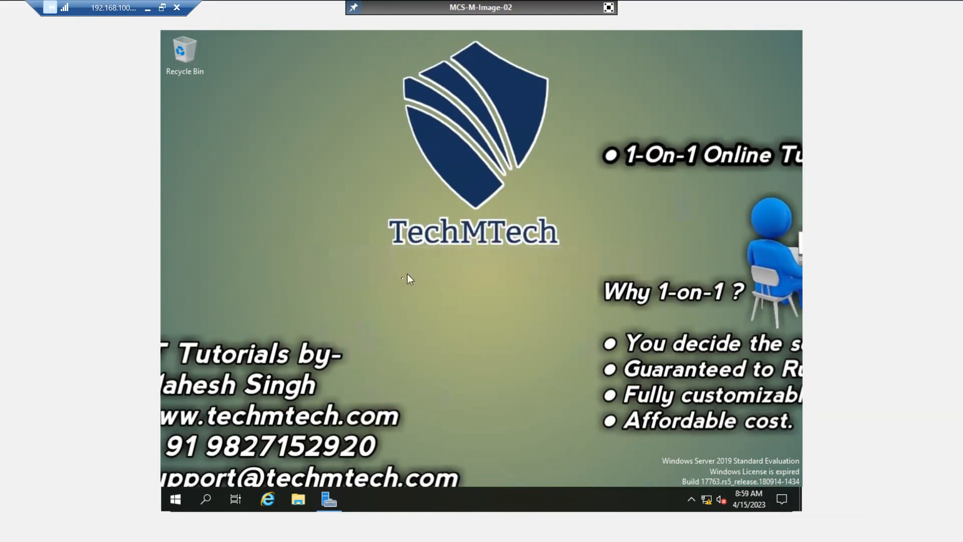
Open the \\dc\Soft network share from the Run prompt.
right_click(179, 493)
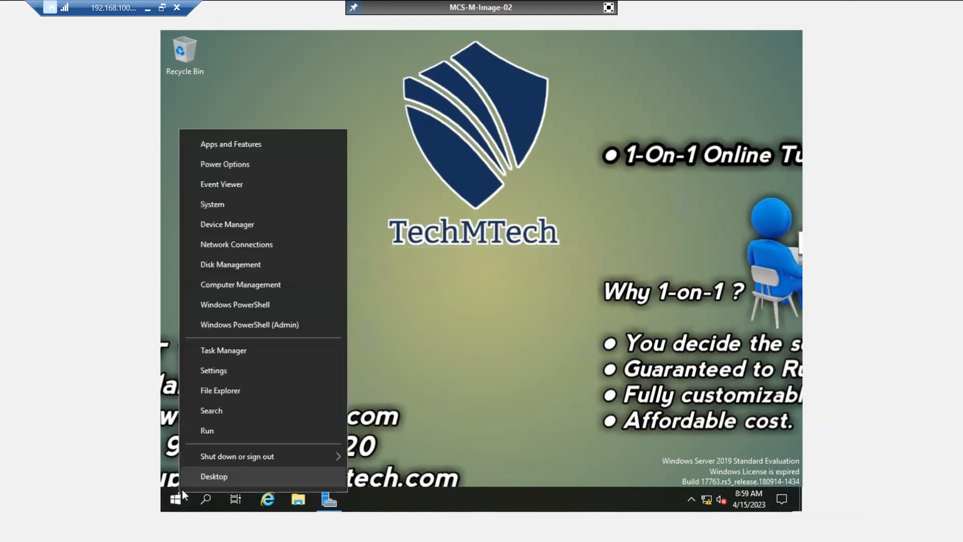
click(224, 432)
text(\\d)
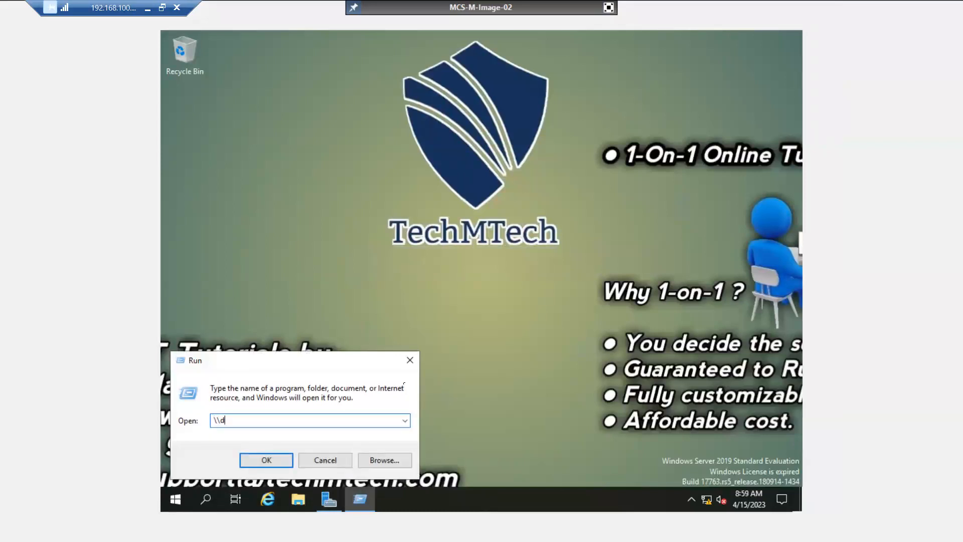
text(c\)
key(Down)
key(Down)
key(Down)
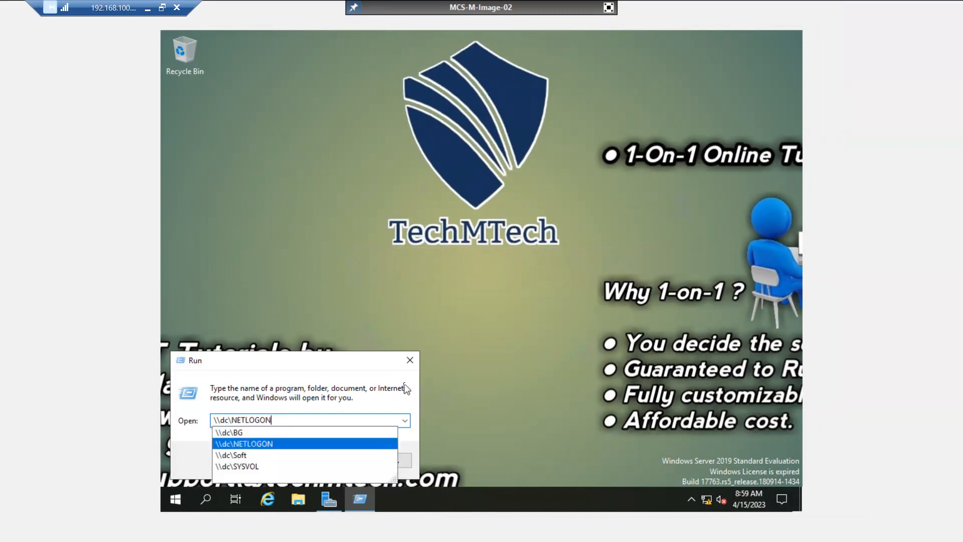
key(Return)
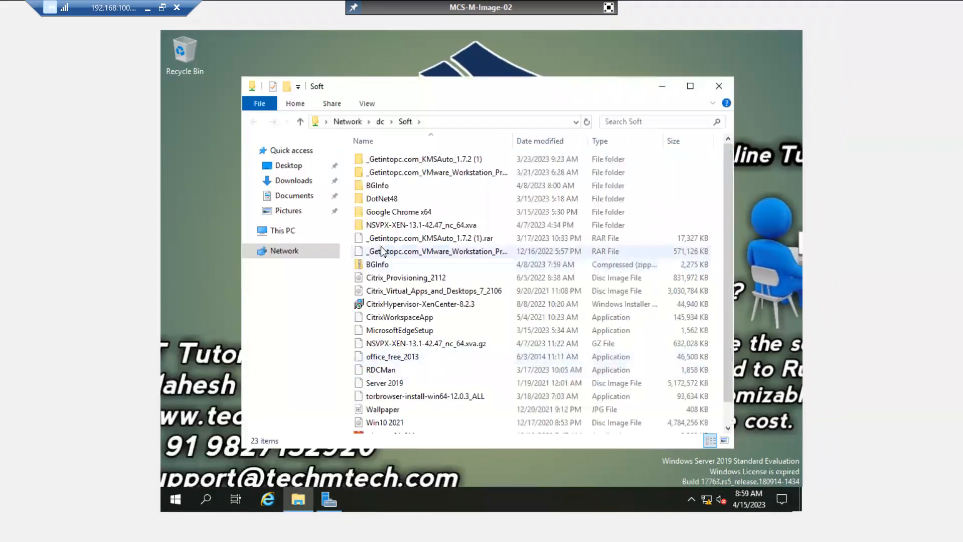
Copy the winrar-x64-611 installer onto the desktop.
scroll(414, 346, down, 1)
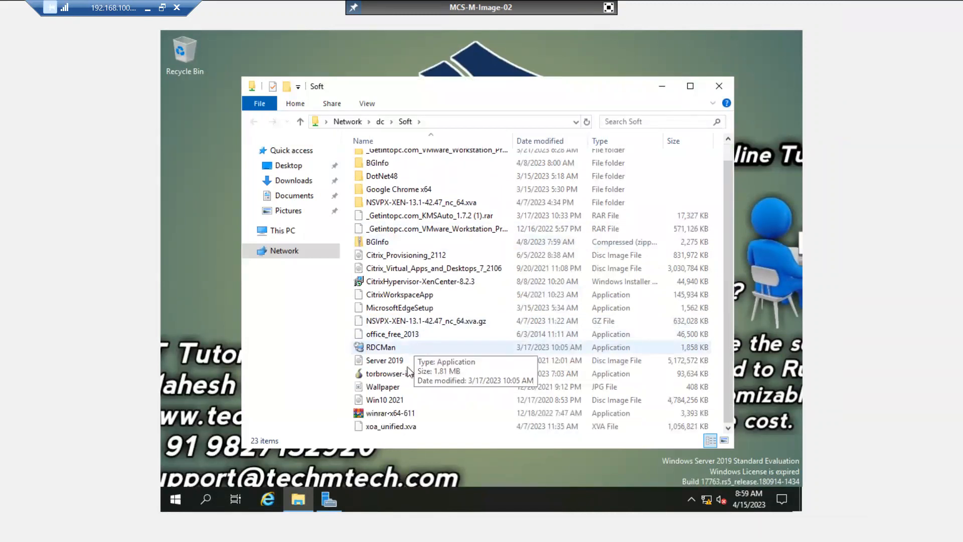
click(391, 416)
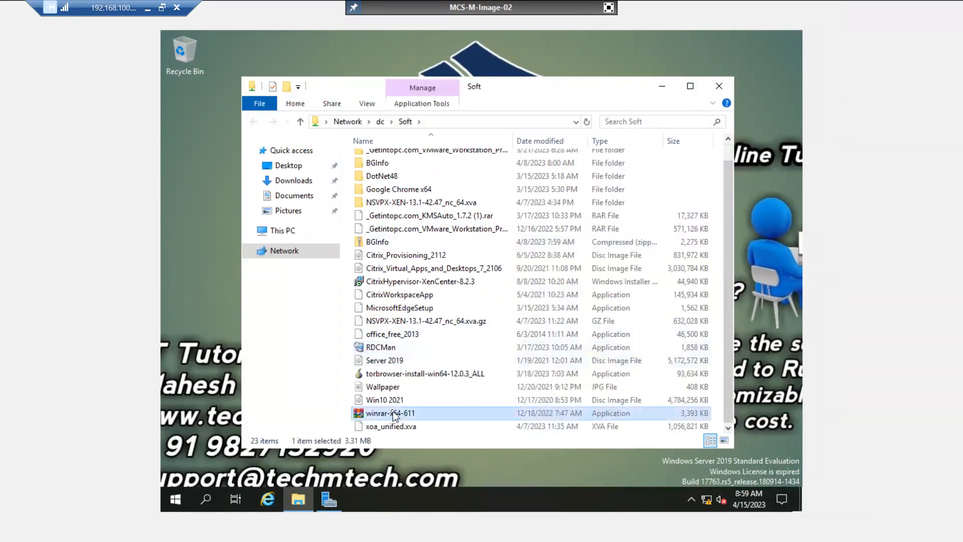
drag(211, 248, 209, 237)
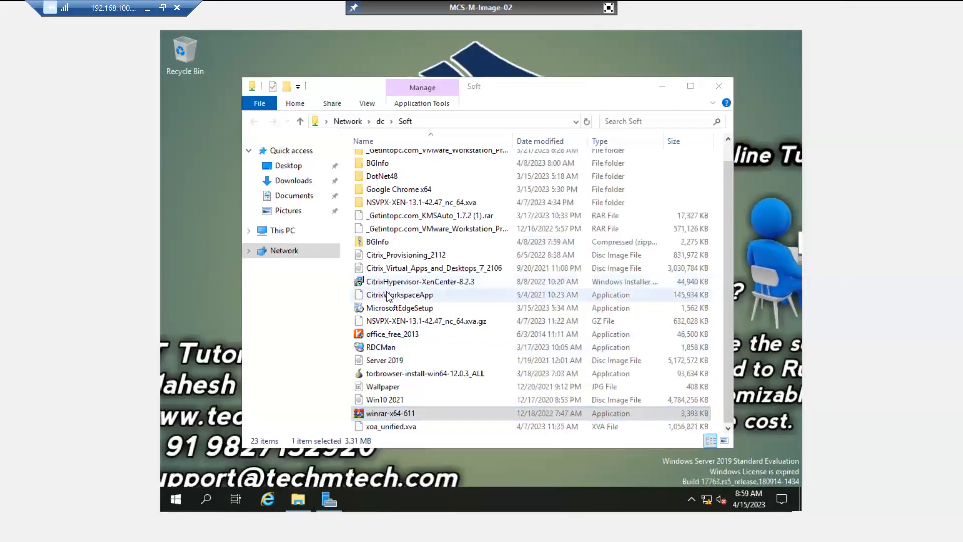
drag(502, 92, 624, 94)
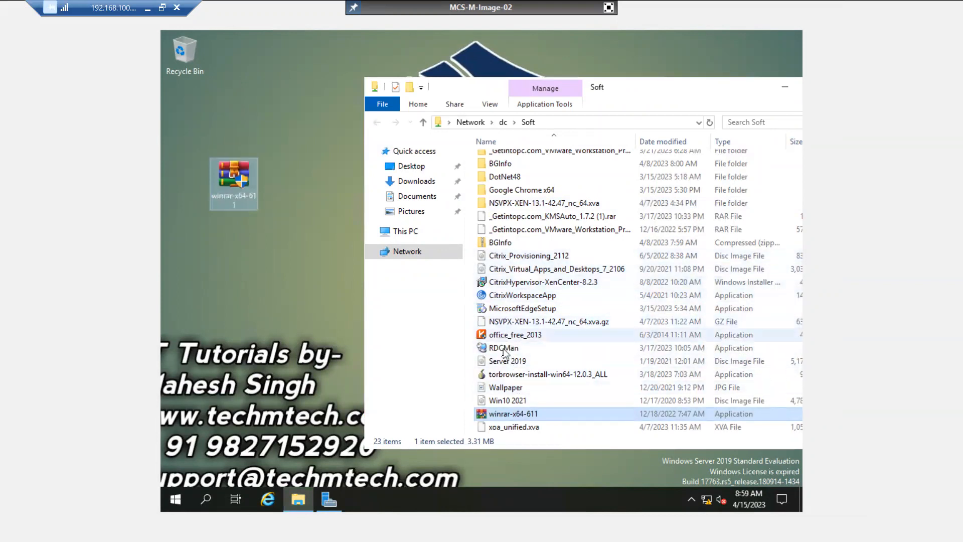
Copy the office_free_2013 installer onto the desktop.
click(516, 337)
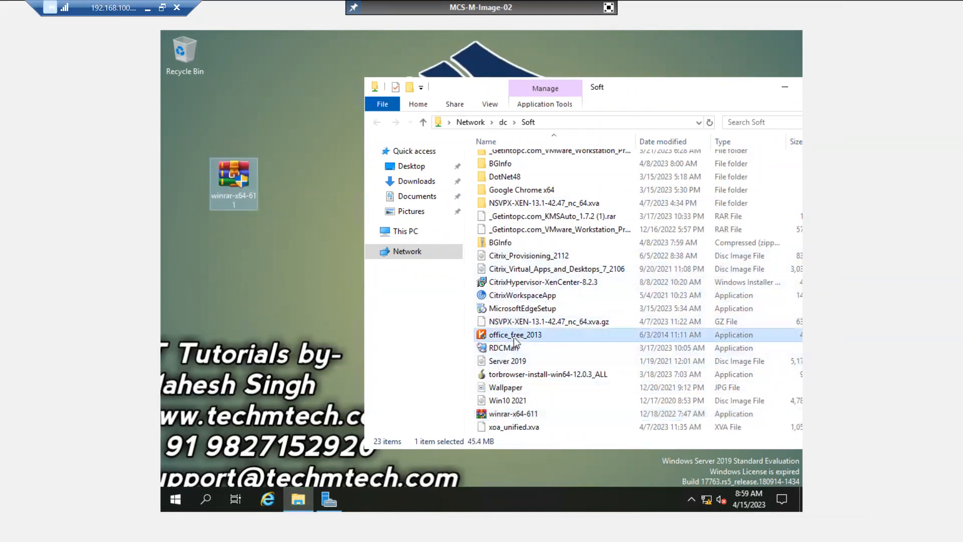
right_click(514, 339)
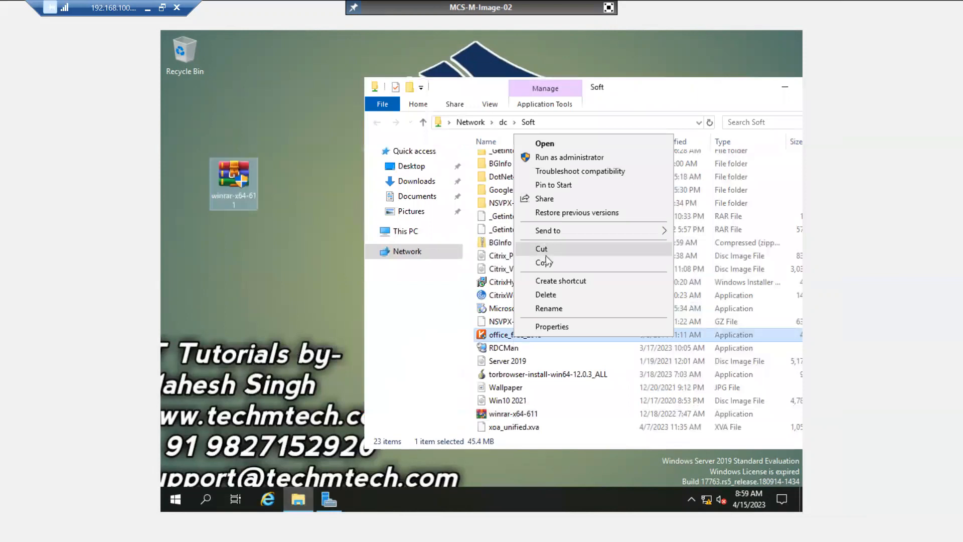
click(547, 267)
click(247, 291)
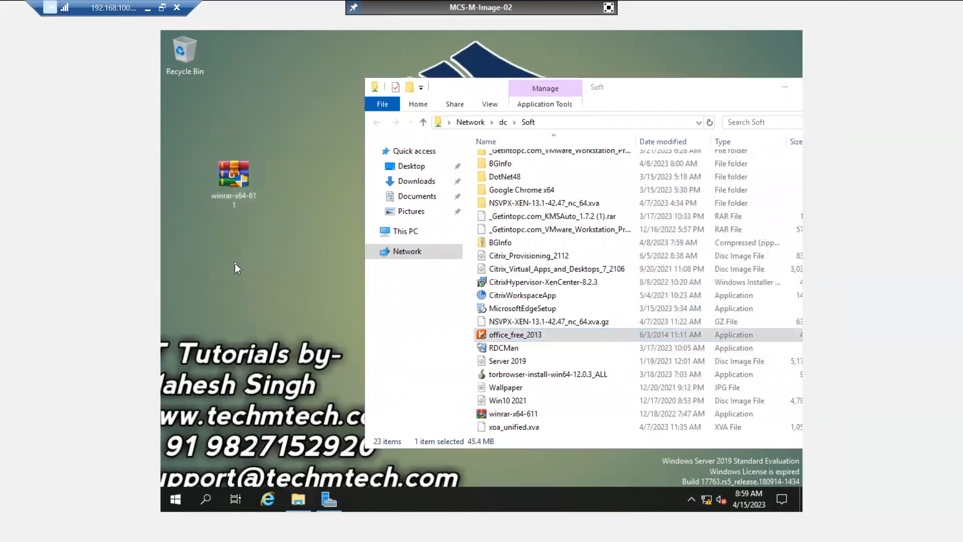
right_click(234, 263)
click(264, 319)
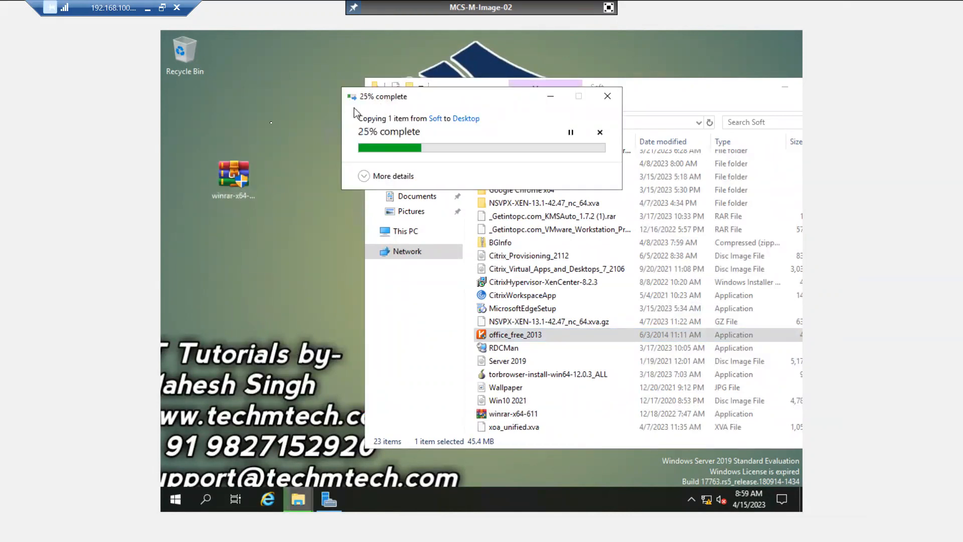
drag(354, 107, 218, 134)
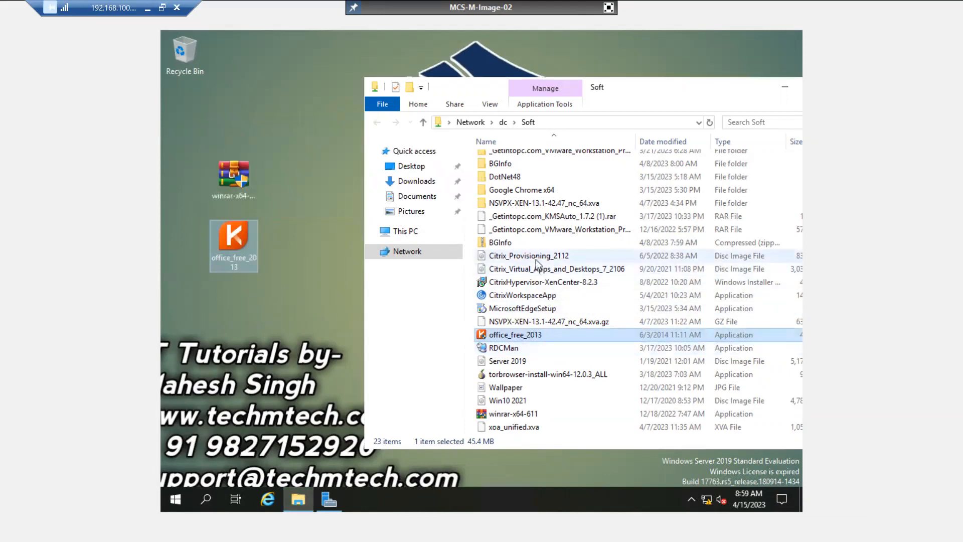
Copy ChromeStandaloneSetup64 from the Google Chrome x64 folder onto the desktop.
click(529, 298)
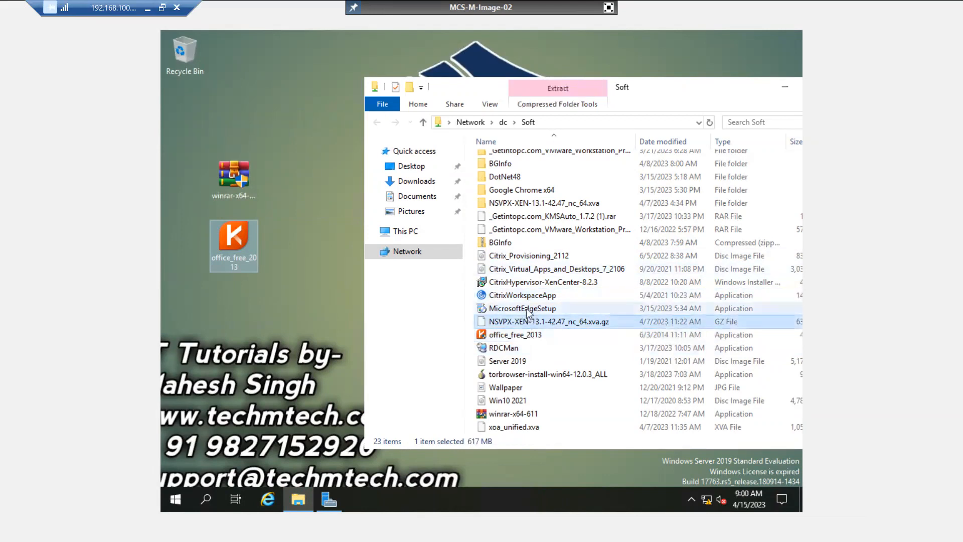
click(528, 310)
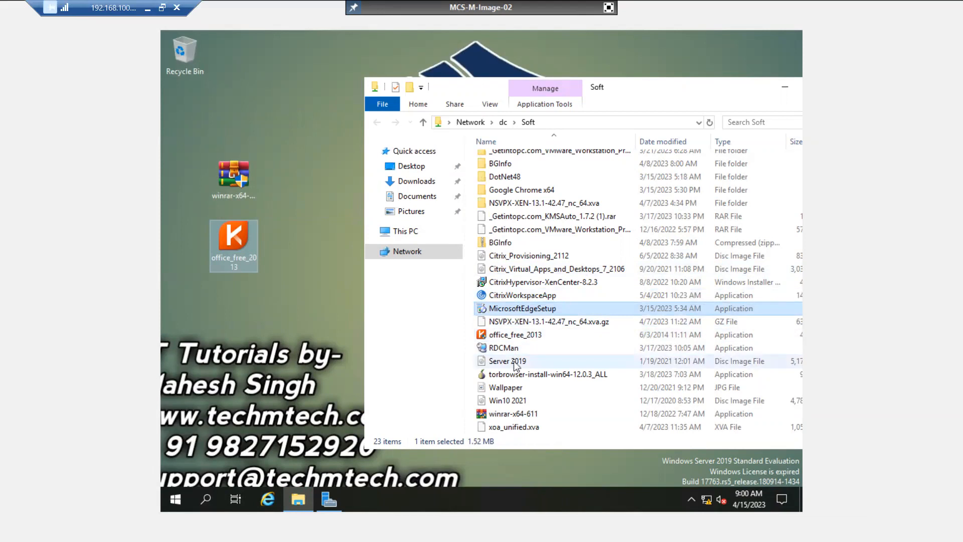
scroll(516, 366, up, 1)
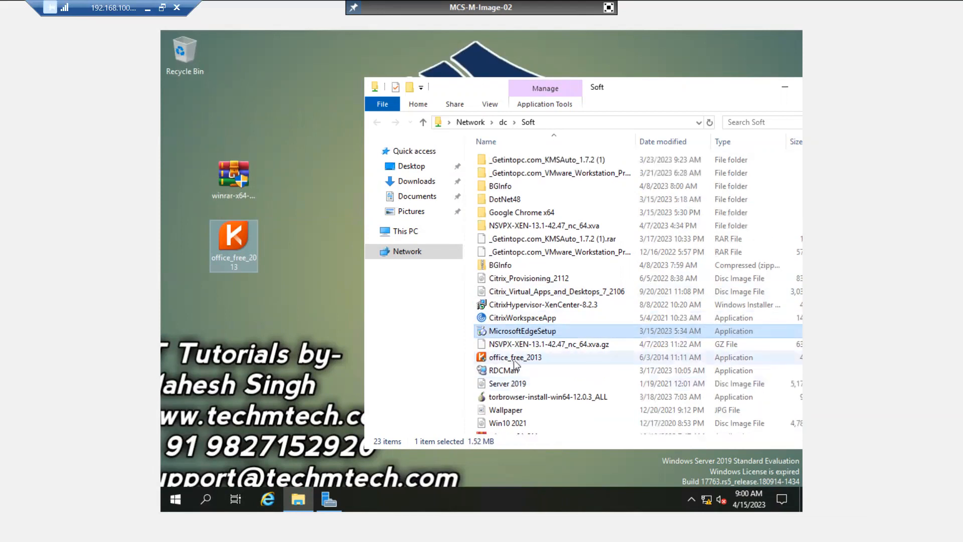
double_click(525, 212)
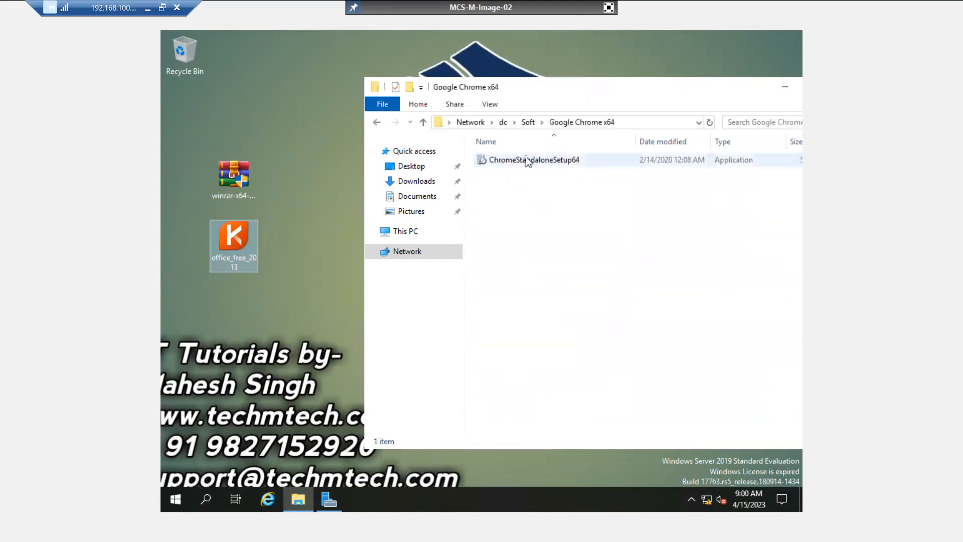
click(526, 158)
right_click(526, 158)
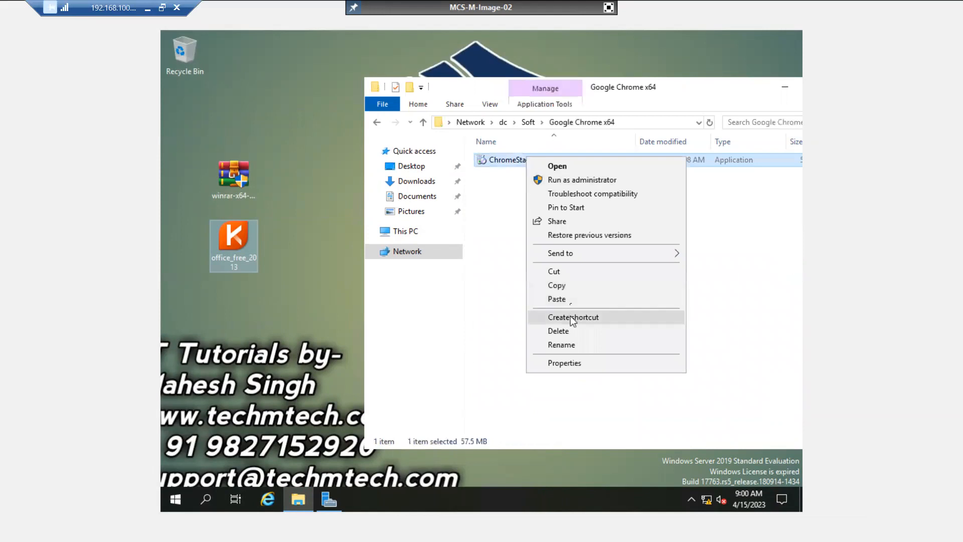
click(571, 288)
right_click(213, 324)
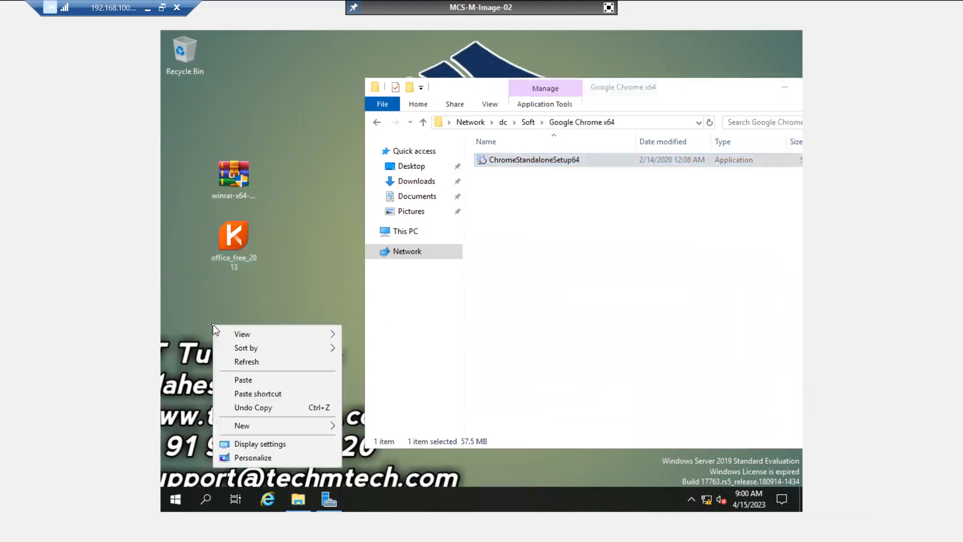
click(239, 381)
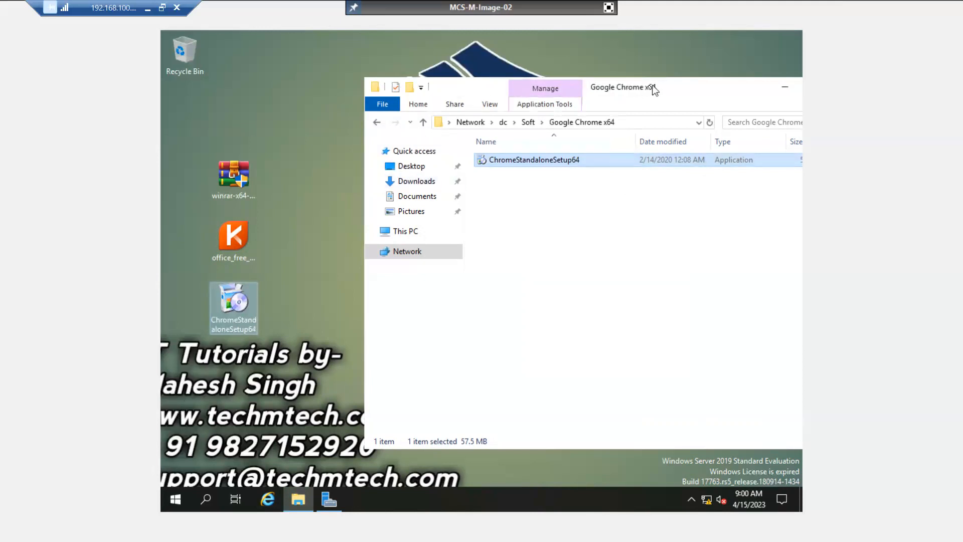
drag(646, 88, 537, 89)
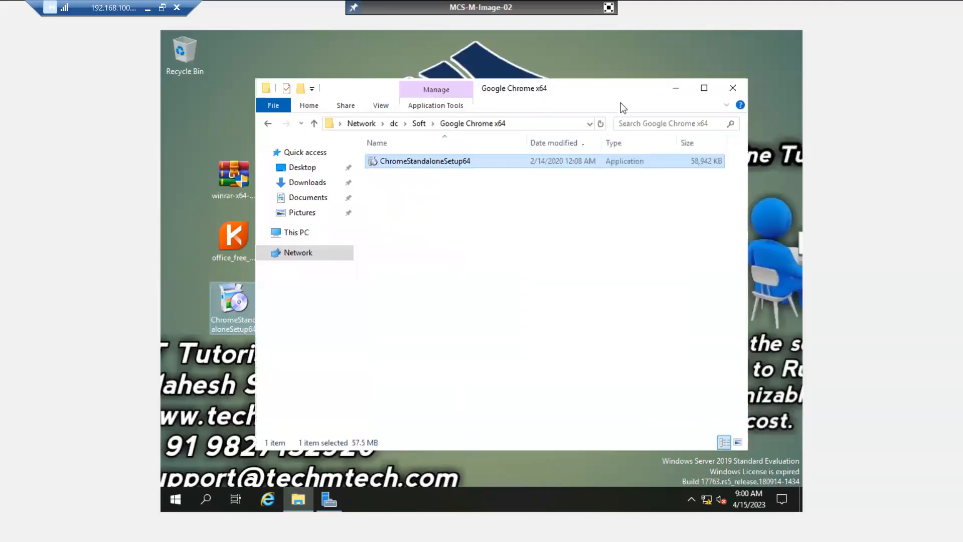
Close the Chrome folder and install WinRAR 6.11 to C:\Program Files\WinRAR with default integration options.
click(733, 88)
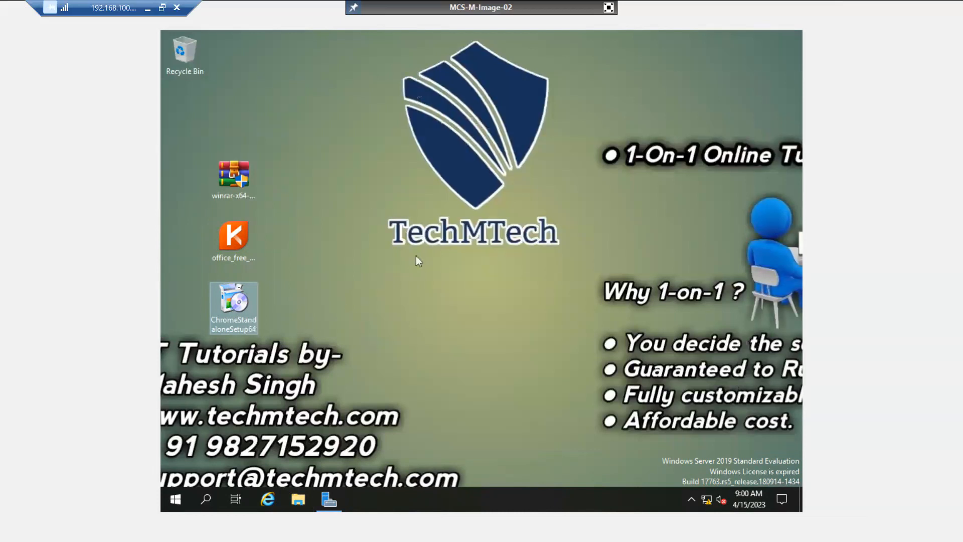
right_click(237, 179)
click(256, 188)
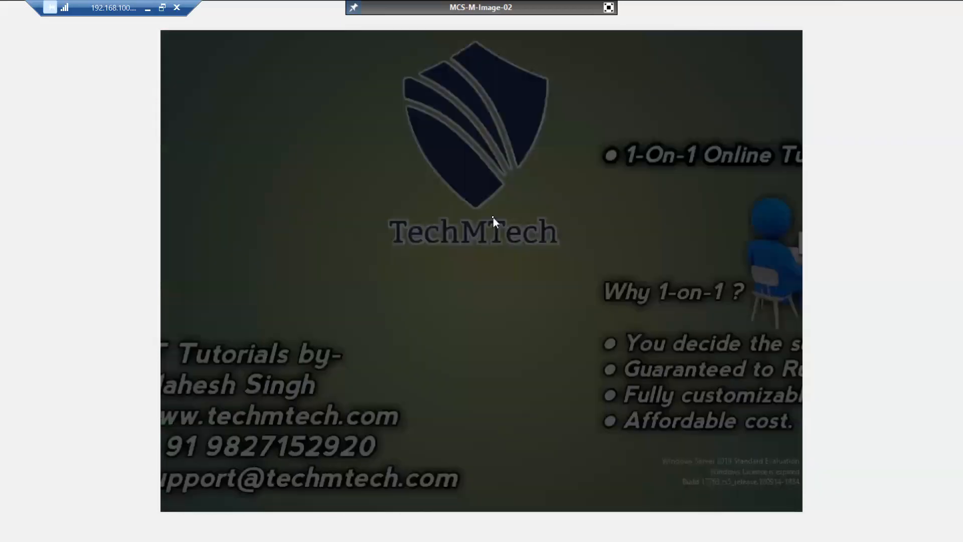
click(443, 342)
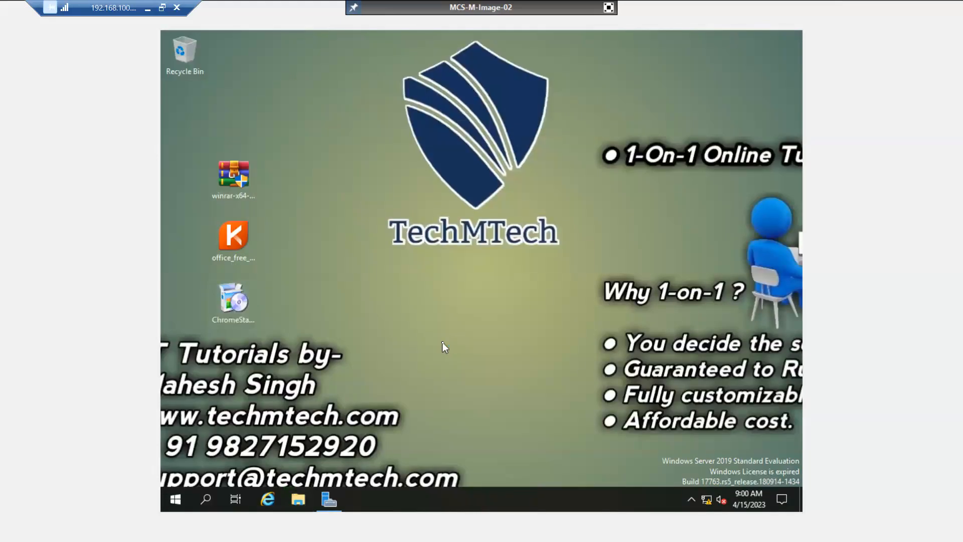
click(442, 389)
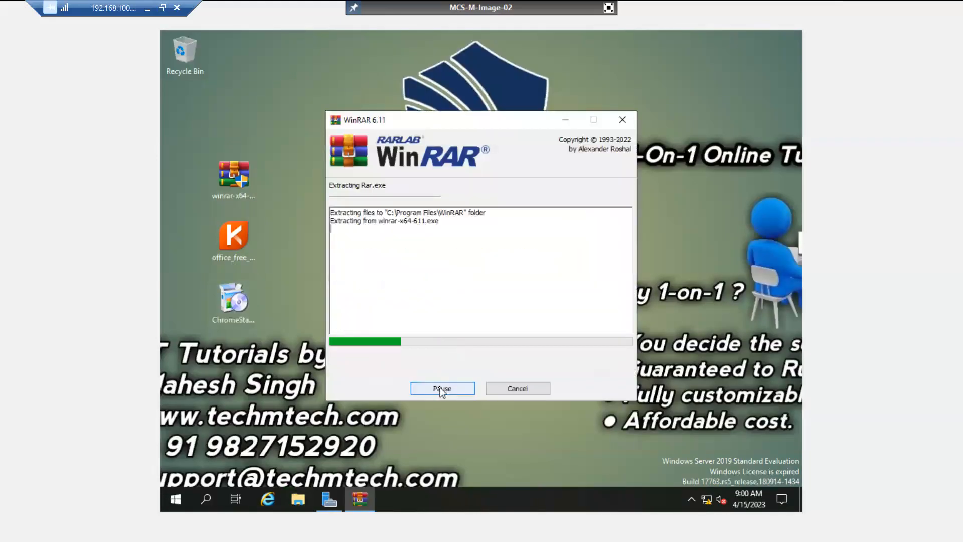
click(456, 380)
Finish WinRAR setup, close its Start Menu folder, and launch ChromeStandaloneSetup64.
click(479, 381)
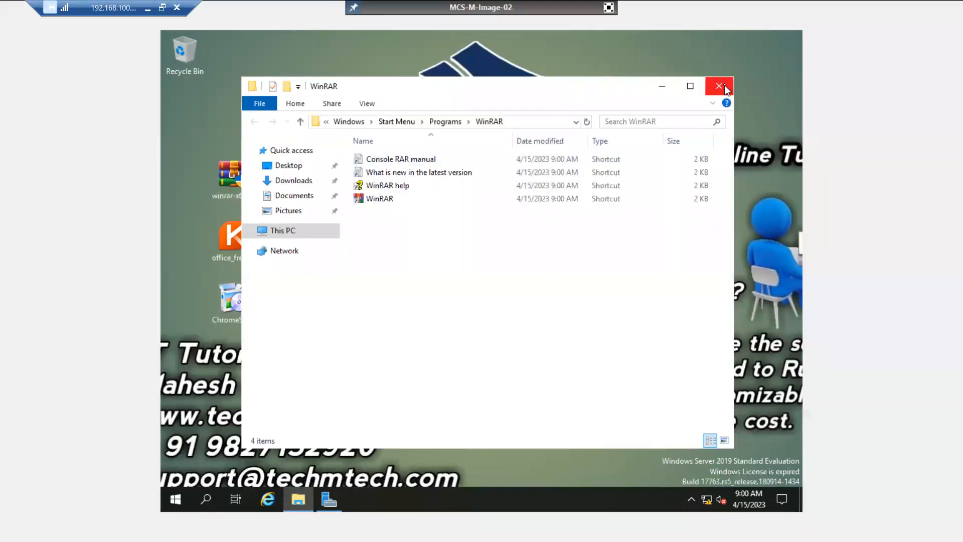
click(720, 86)
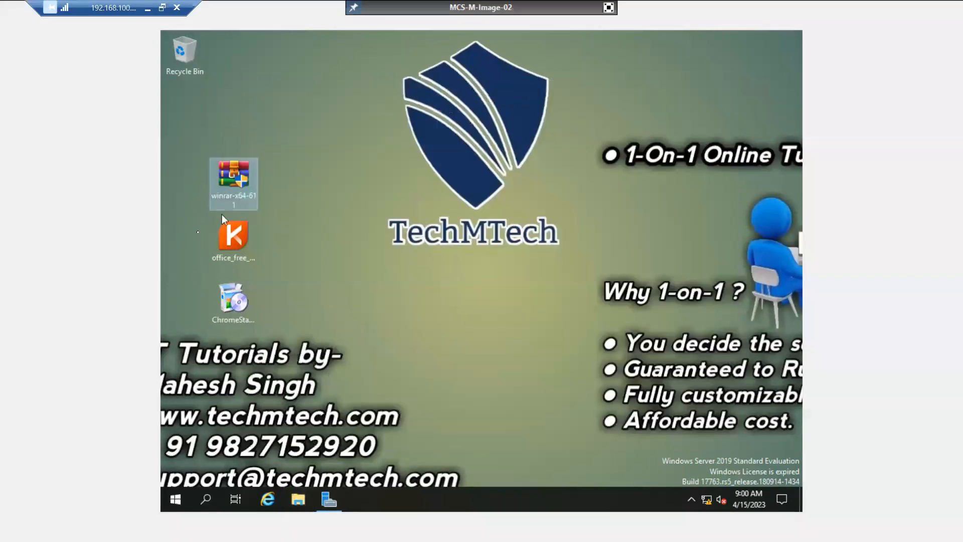
double_click(224, 296)
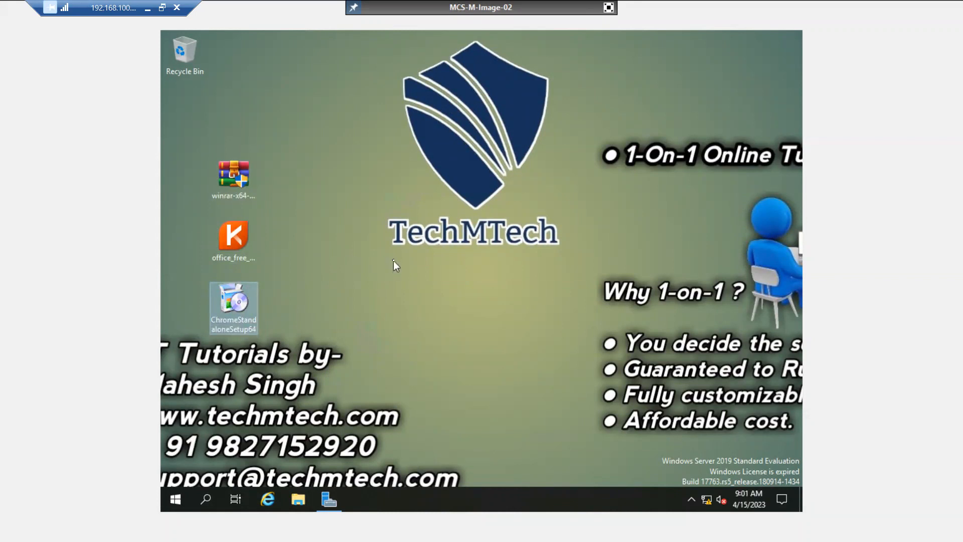
Approve Google Update Setup on MCS-M-Image-02 and return its console to full screen.
click(608, 7)
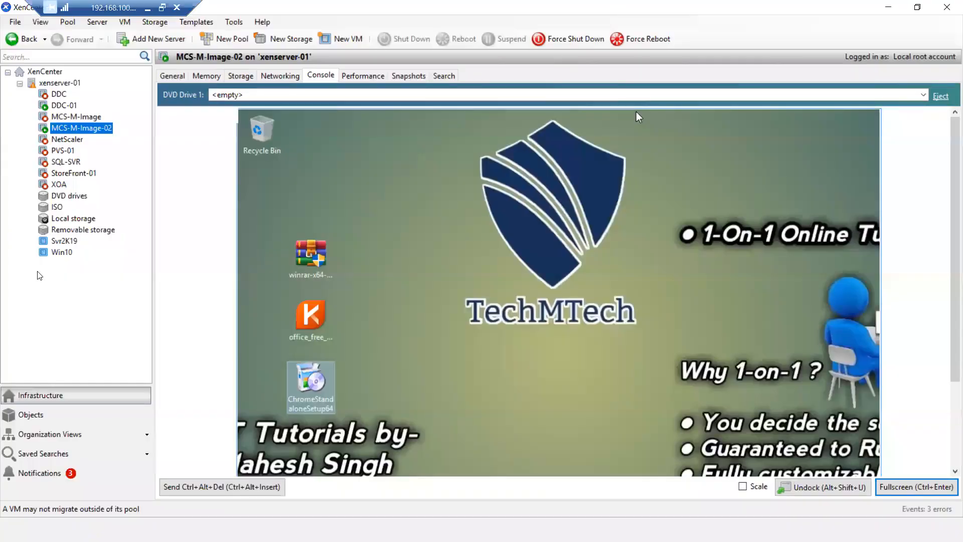
click(67, 105)
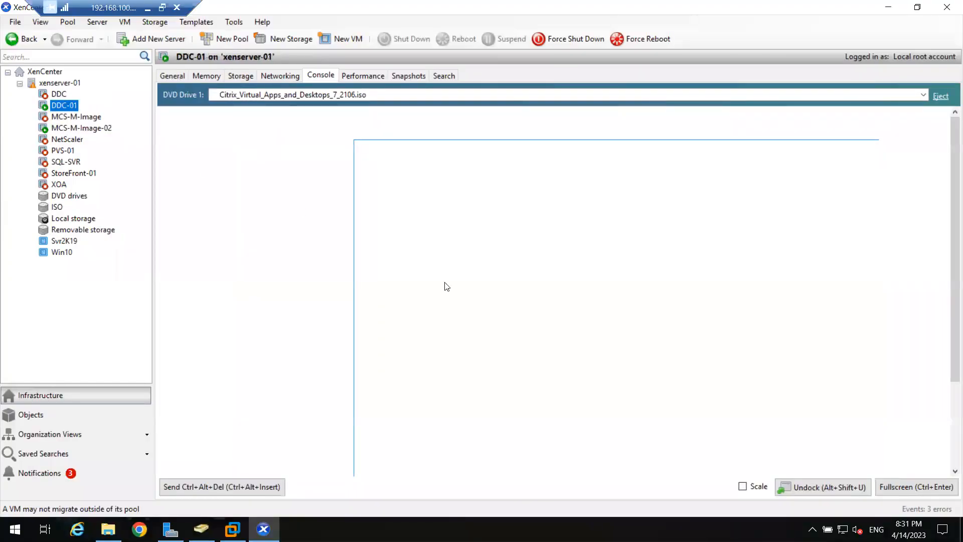
click(76, 128)
click(464, 426)
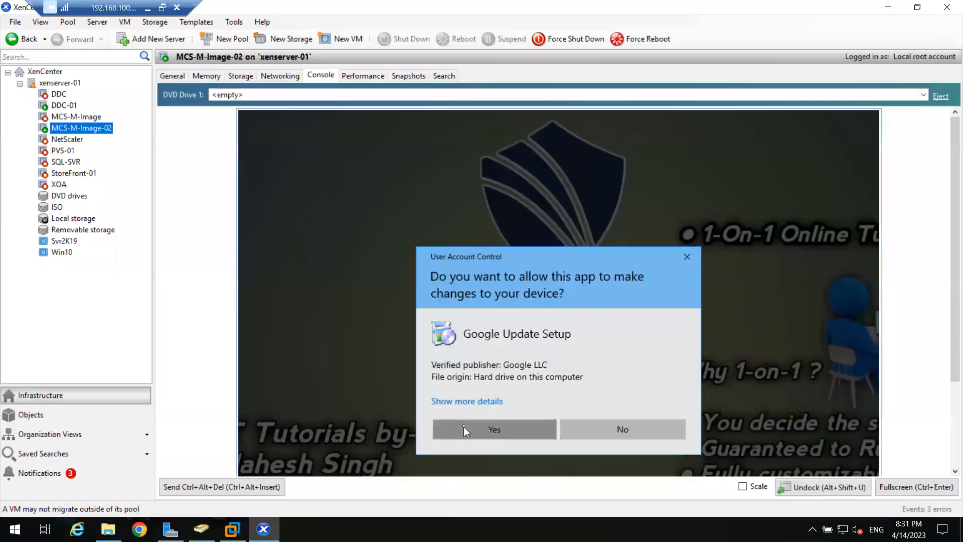
click(917, 486)
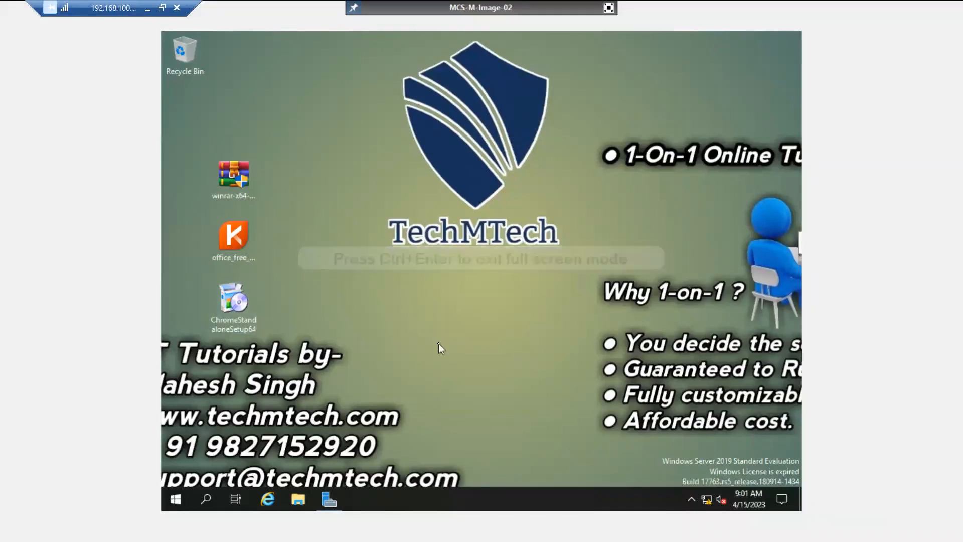
Install Kingsoft Office 2013 from office_free_2013, accepting the license, default components and install location.
double_click(233, 225)
right_click(227, 231)
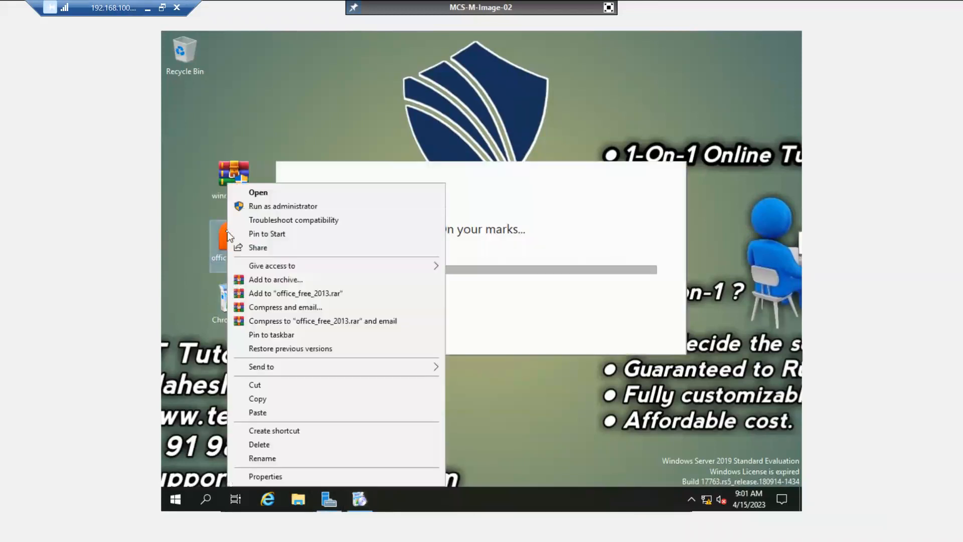
click(260, 194)
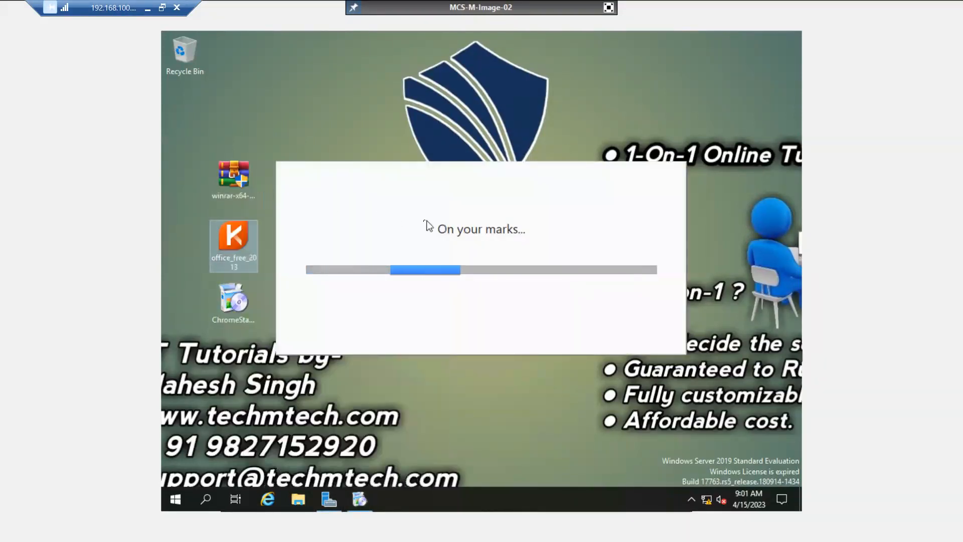
click(421, 349)
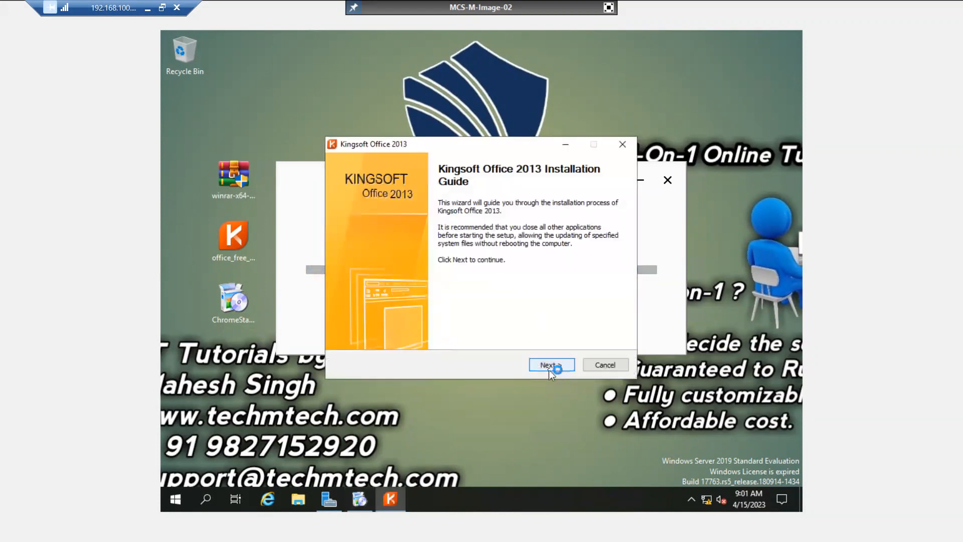
click(549, 367)
click(343, 335)
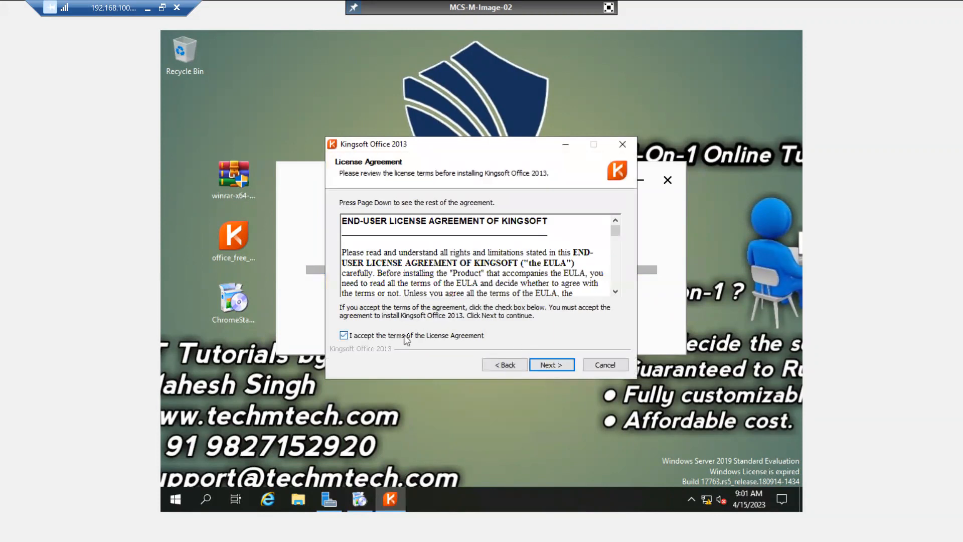
click(559, 363)
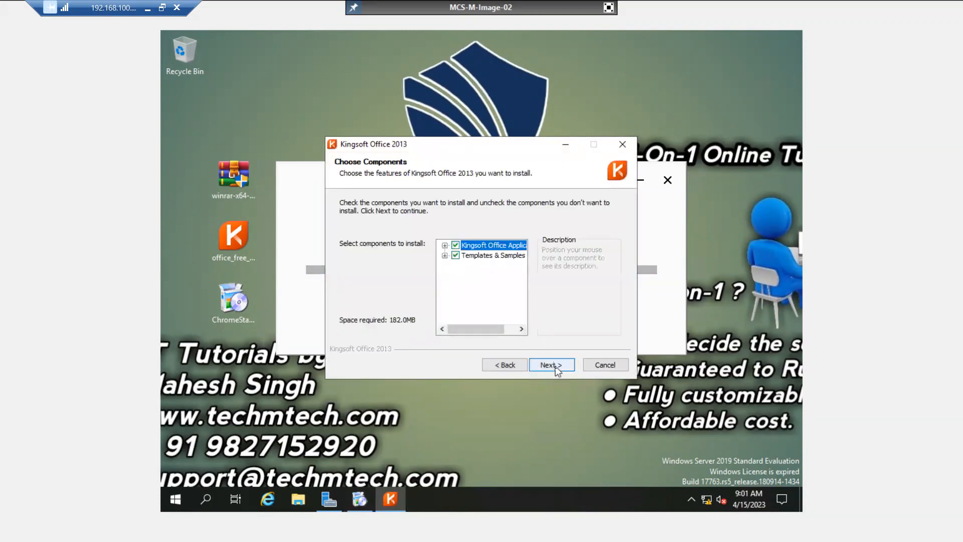
click(553, 365)
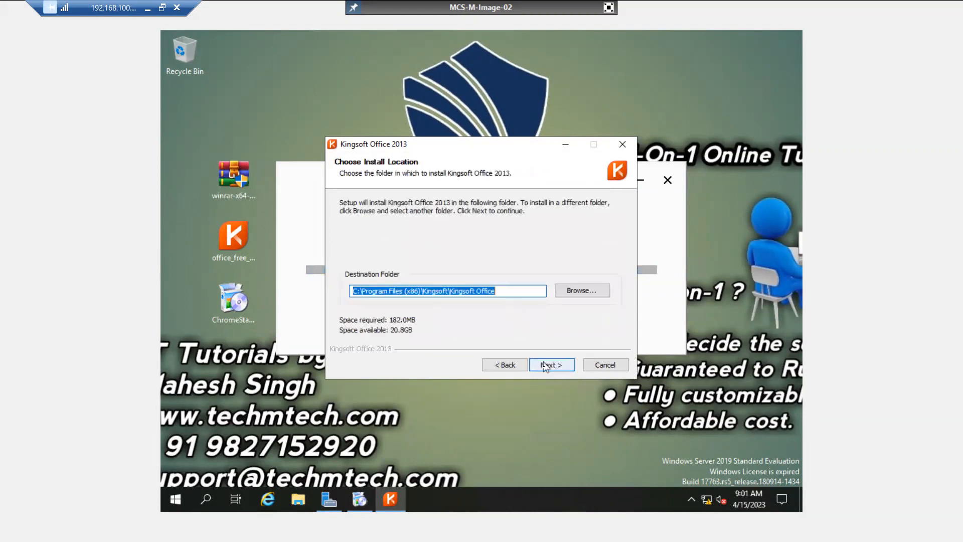
click(547, 365)
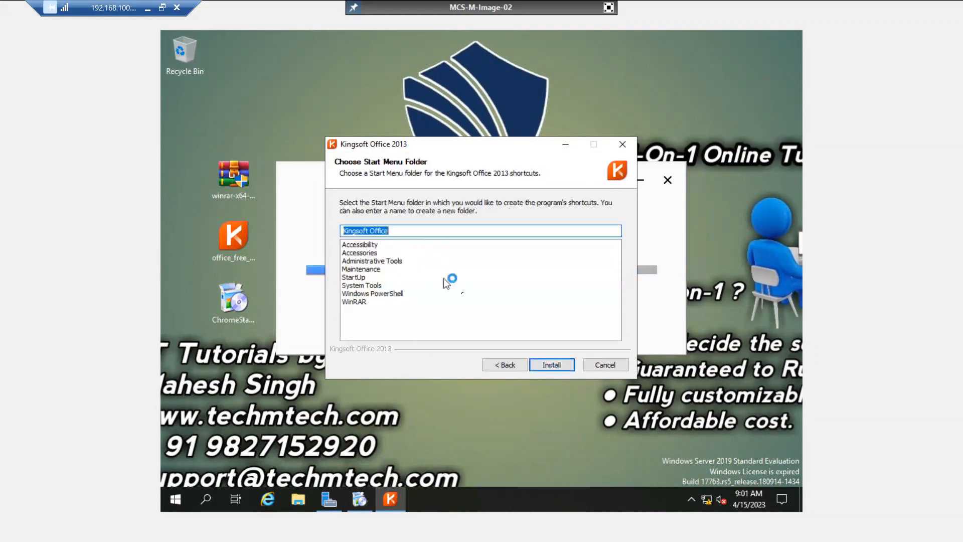
click(550, 365)
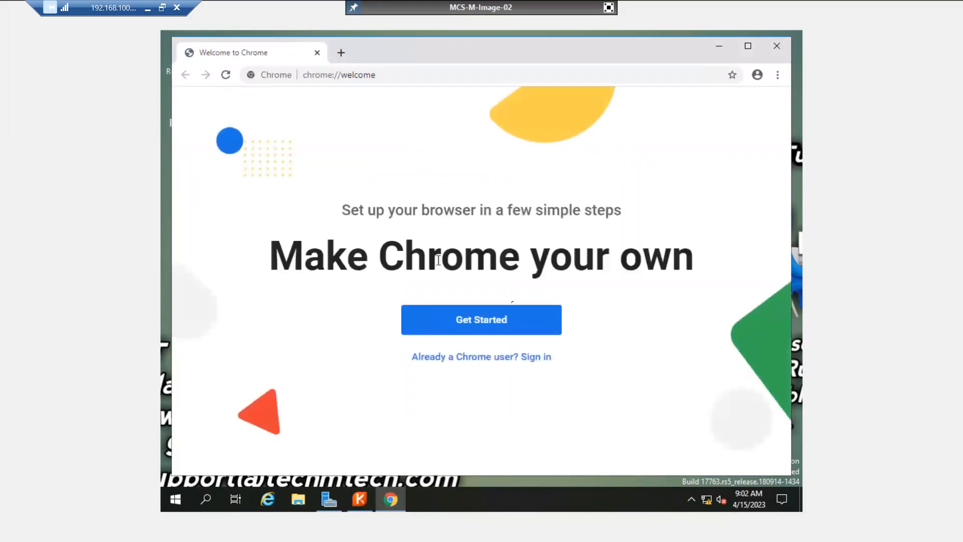
Close Chrome's welcome window, move the Kingsoft installer aside, and switch XenCenter to DDC-01's console.
click(775, 50)
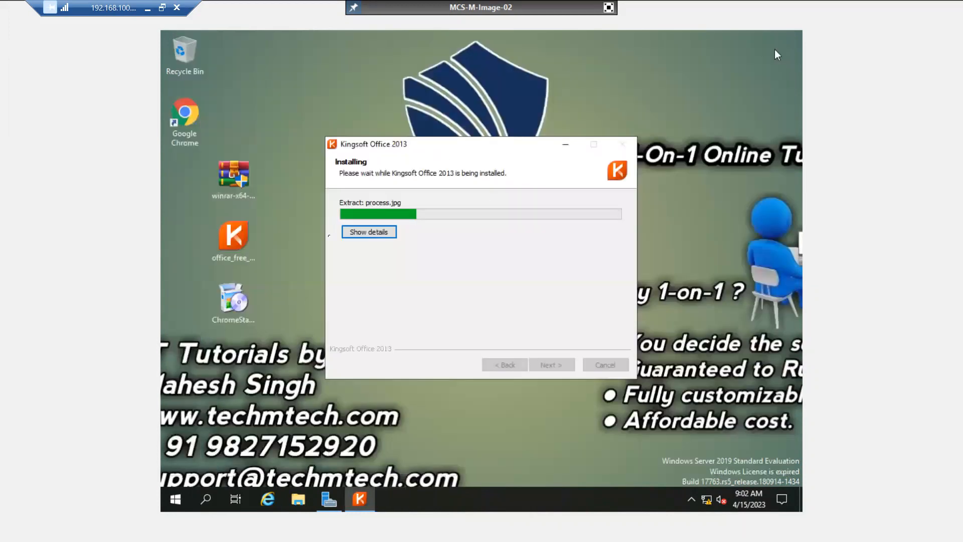
drag(386, 147, 438, 140)
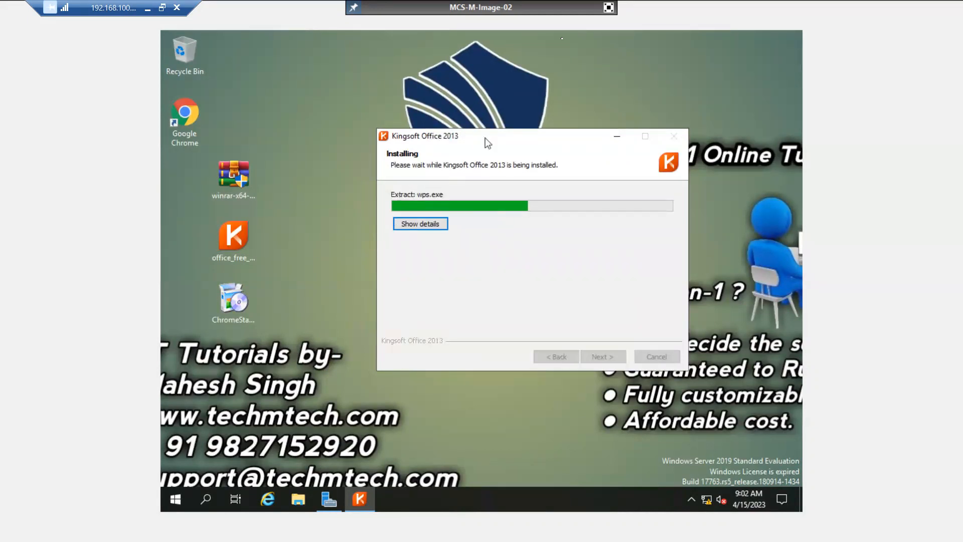
click(609, 7)
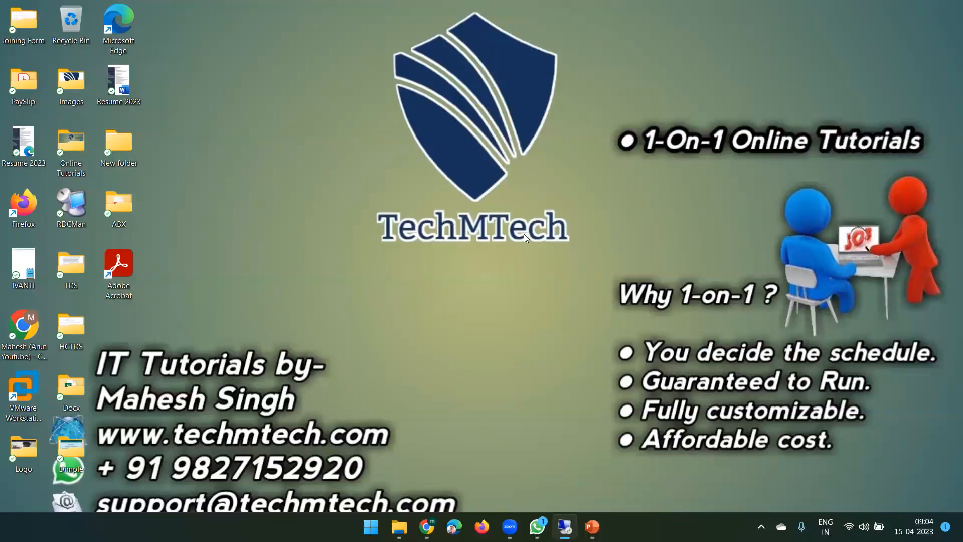
click(565, 527)
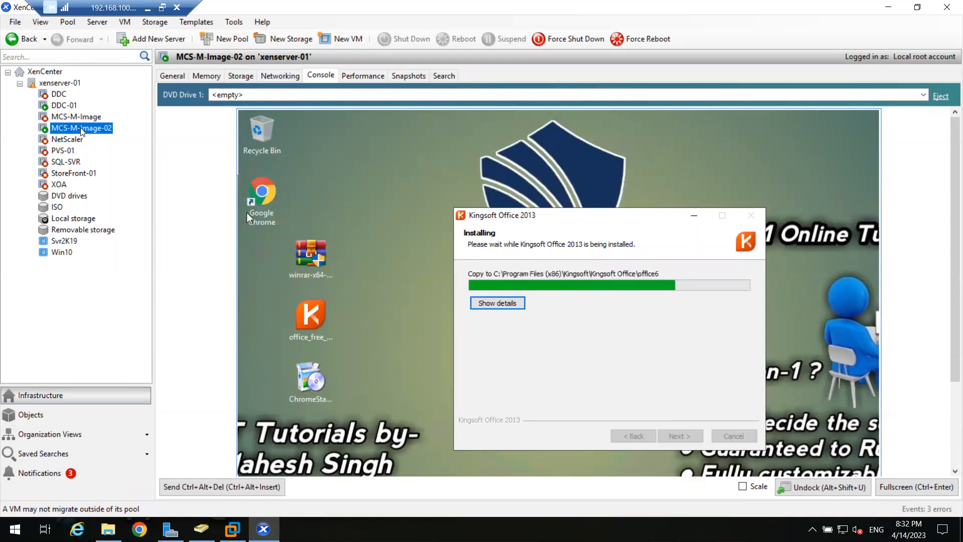
click(70, 106)
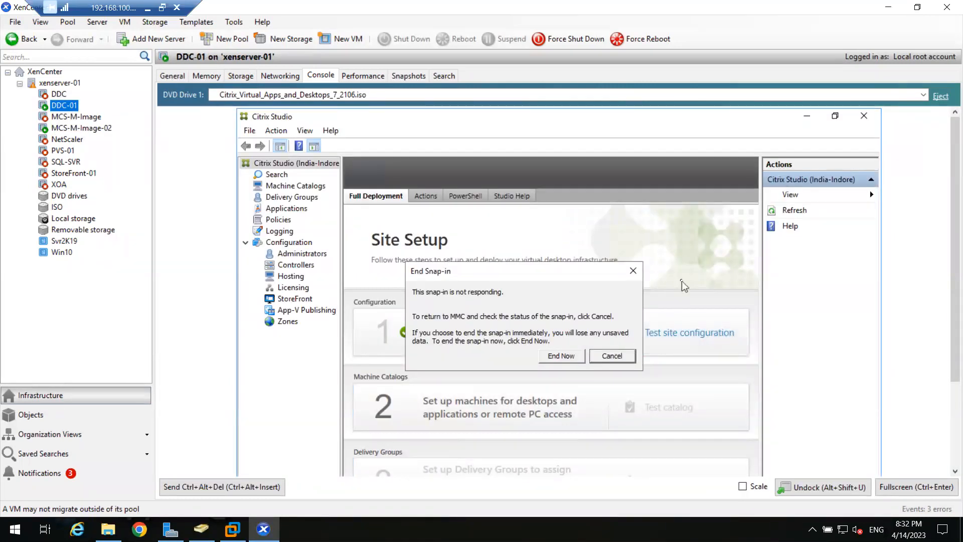
Browse Citrix Studio's Machine Catalogs, Delivery Groups, Applications and Policies, waiting out the not-responding warning.
click(911, 487)
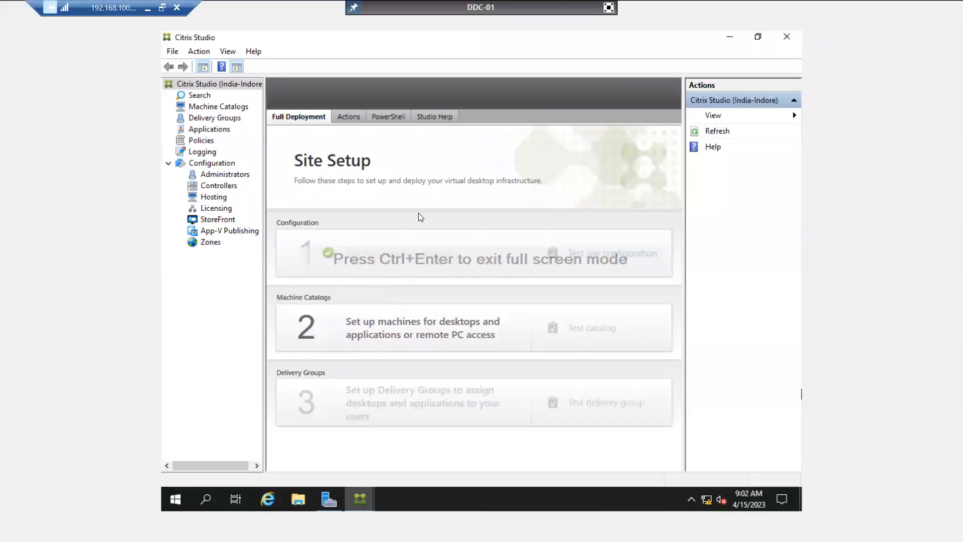
click(208, 108)
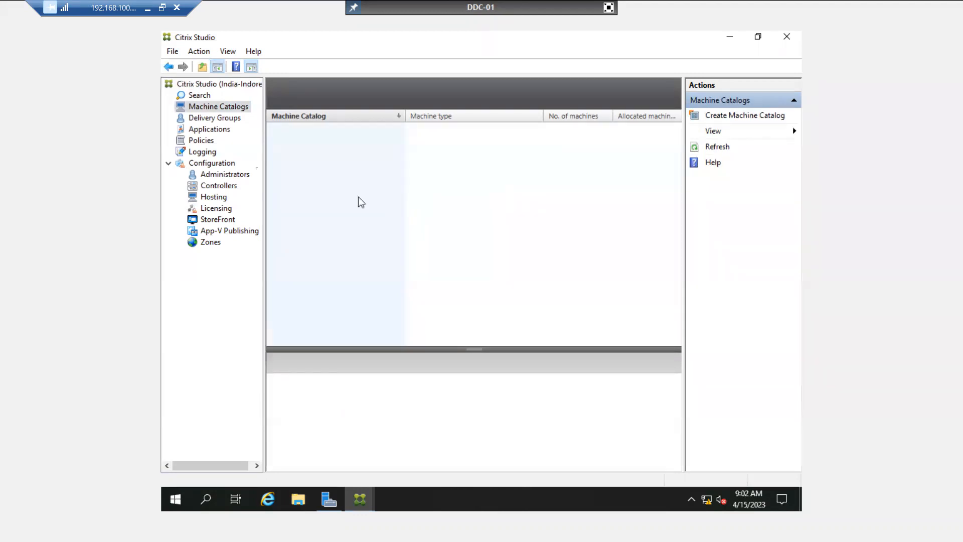
click(195, 119)
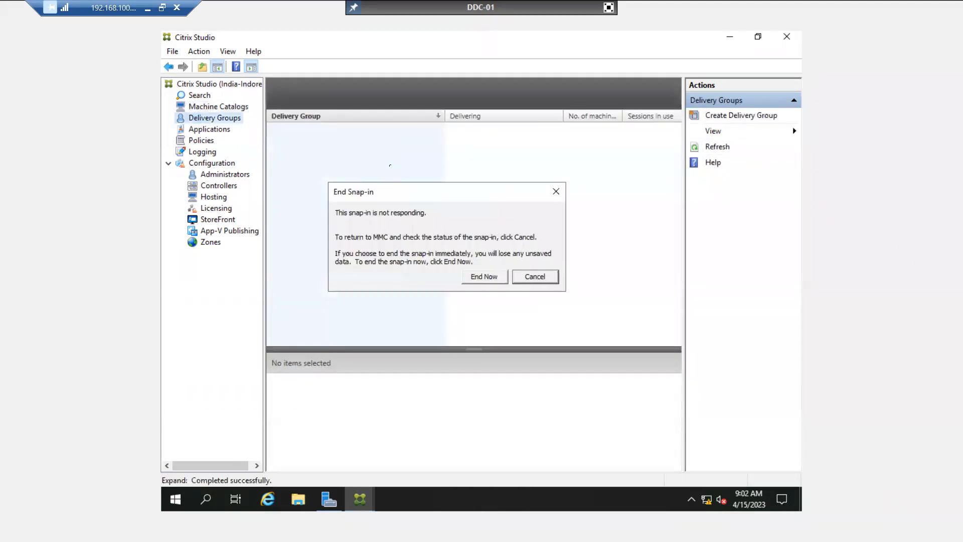
click(556, 192)
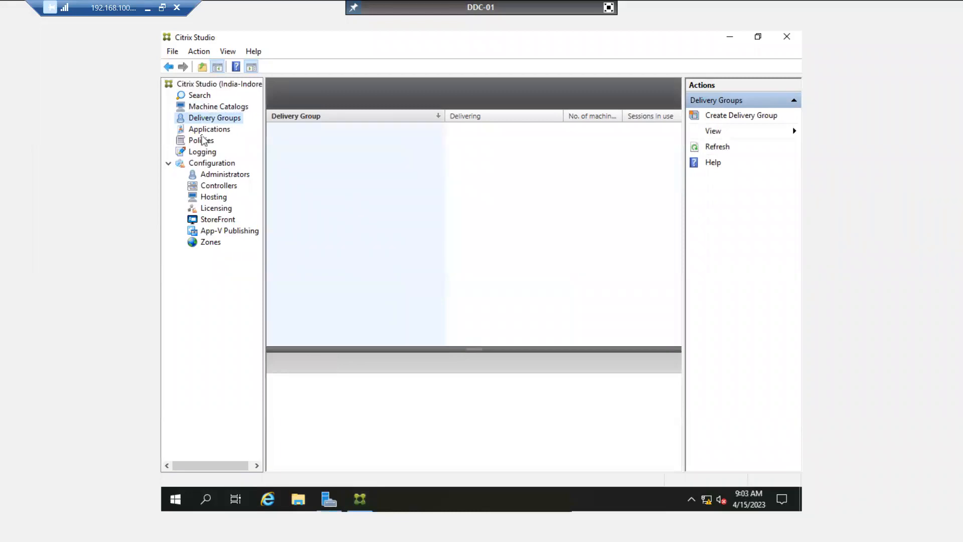
click(203, 130)
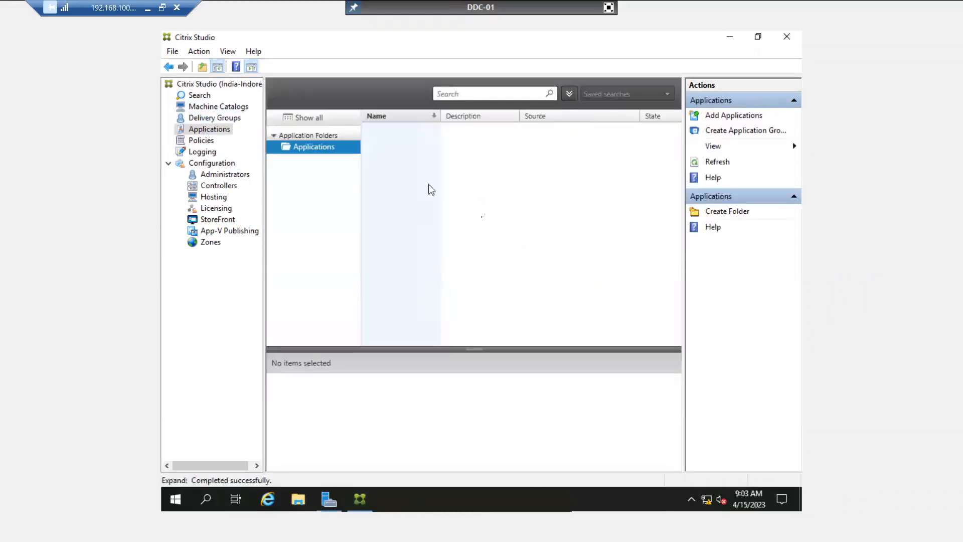
click(202, 140)
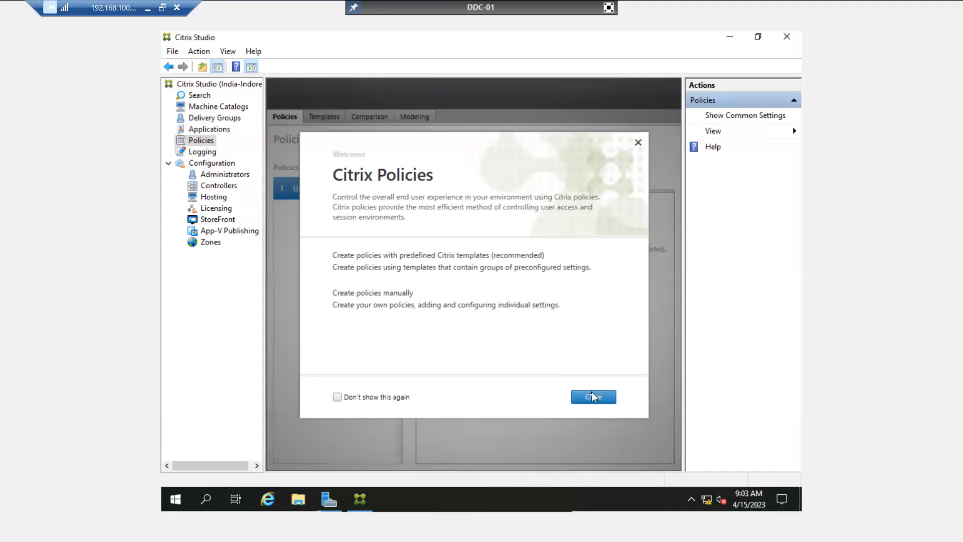
Dismiss the Policies welcome screen and open Citrix Studio's Configuration Logging view.
click(594, 398)
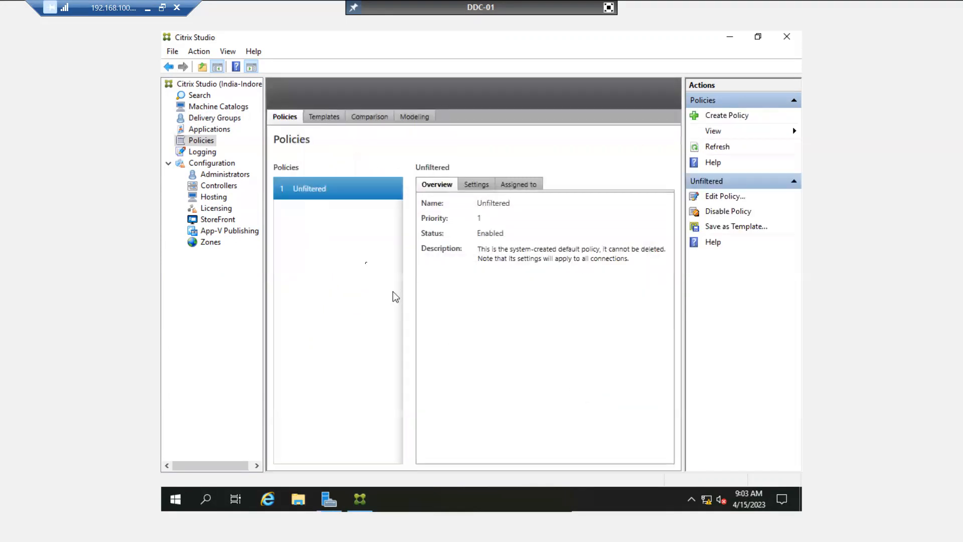
click(195, 153)
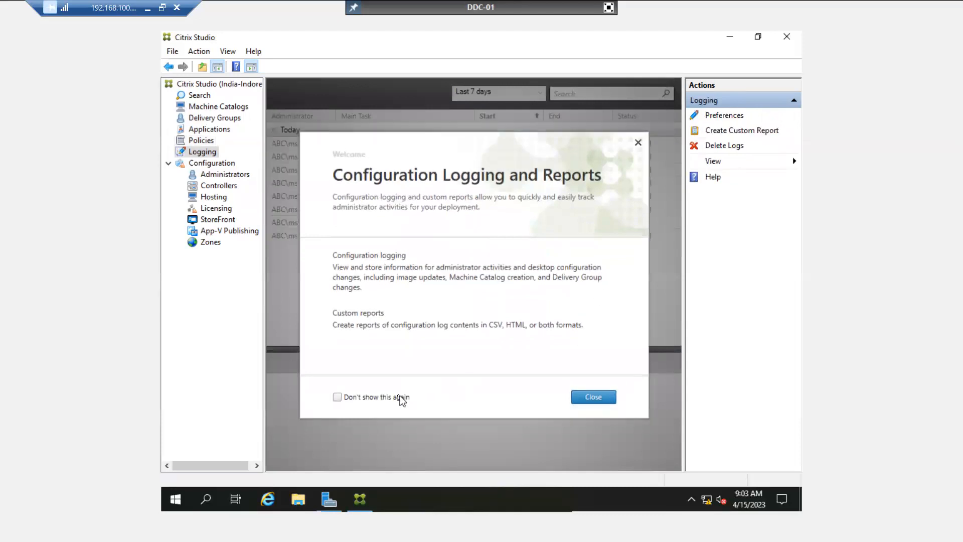
click(585, 397)
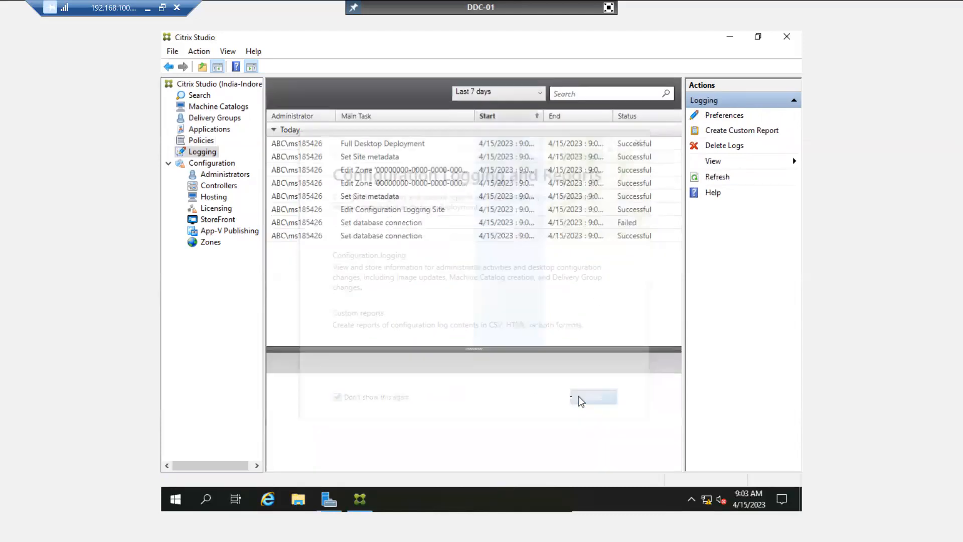
Inspect the Full Desktop Deployment, Edit Zone, Set Site metadata and failed database connection log entries.
click(317, 146)
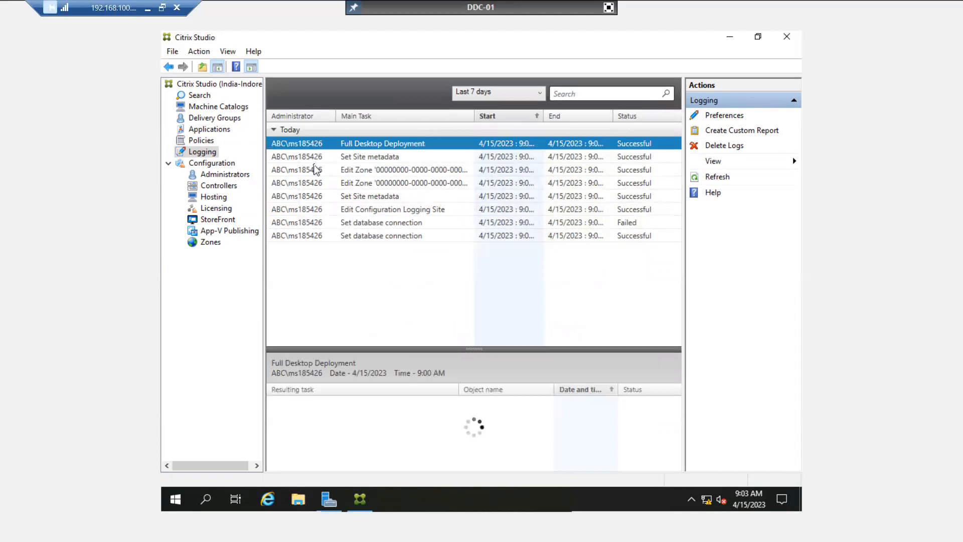
click(316, 169)
click(308, 236)
click(308, 222)
click(310, 198)
click(310, 170)
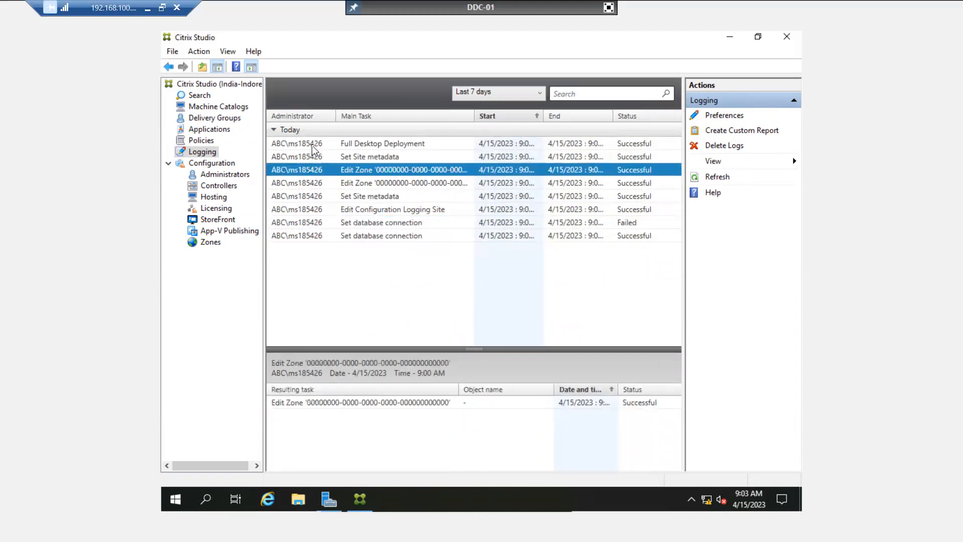
click(315, 145)
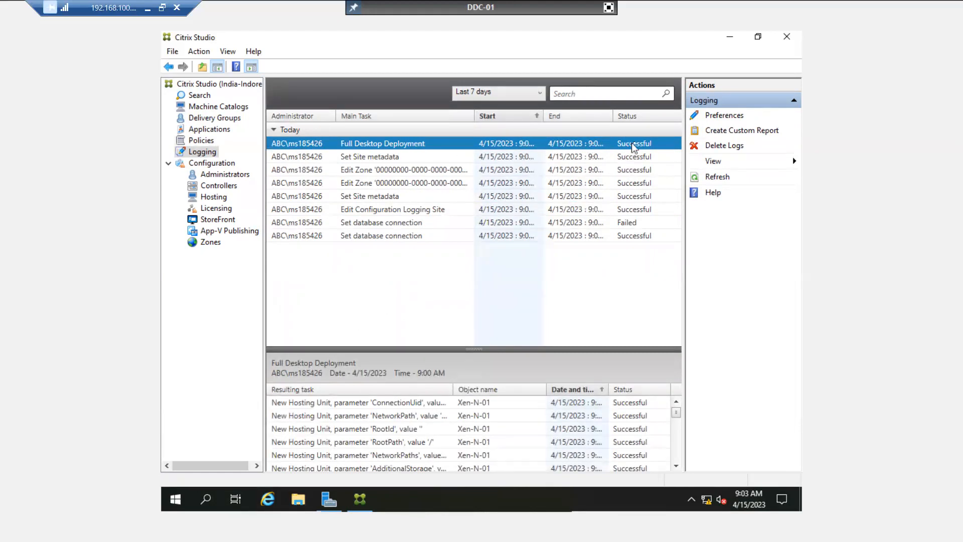
Review each remaining log entry's details and list the Full Desktop Deployment's resulting tasks.
click(625, 157)
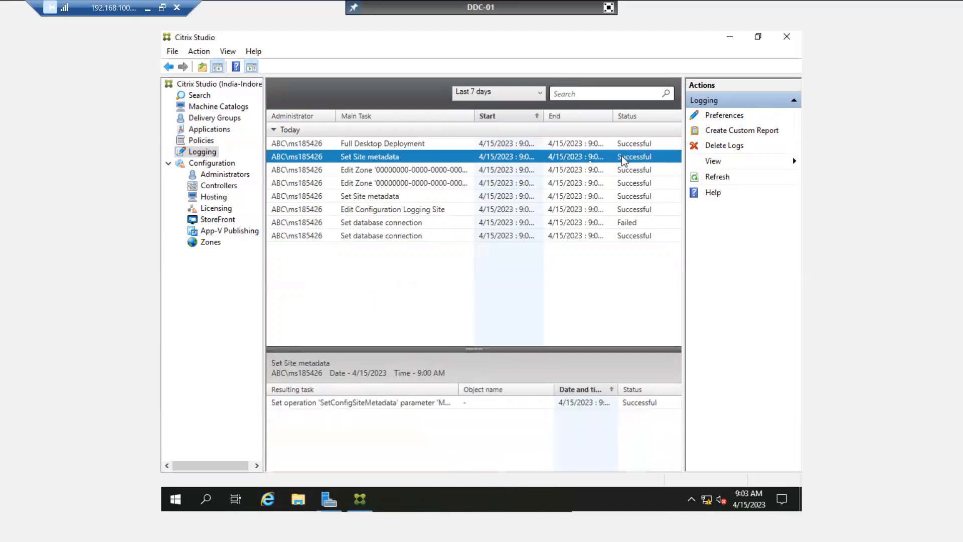
click(426, 172)
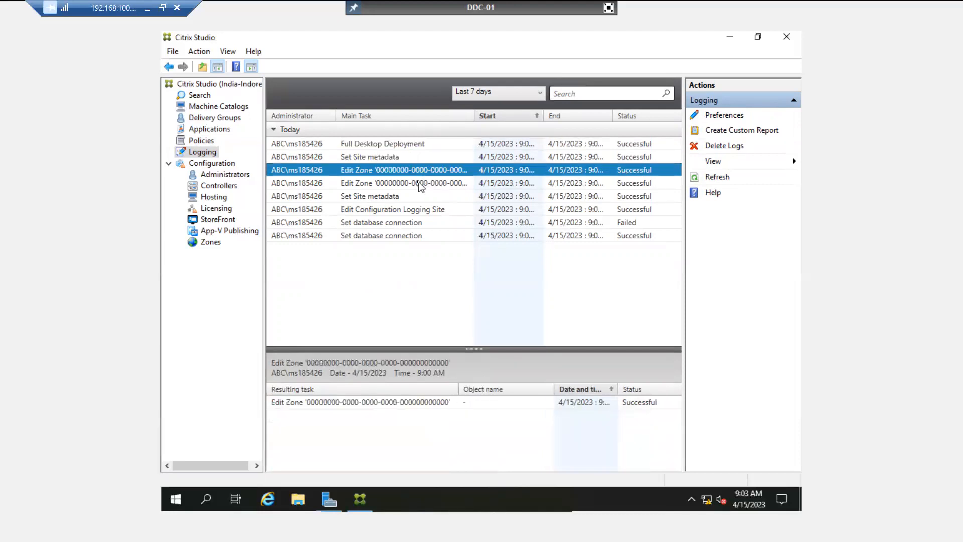
click(419, 184)
click(402, 197)
click(400, 211)
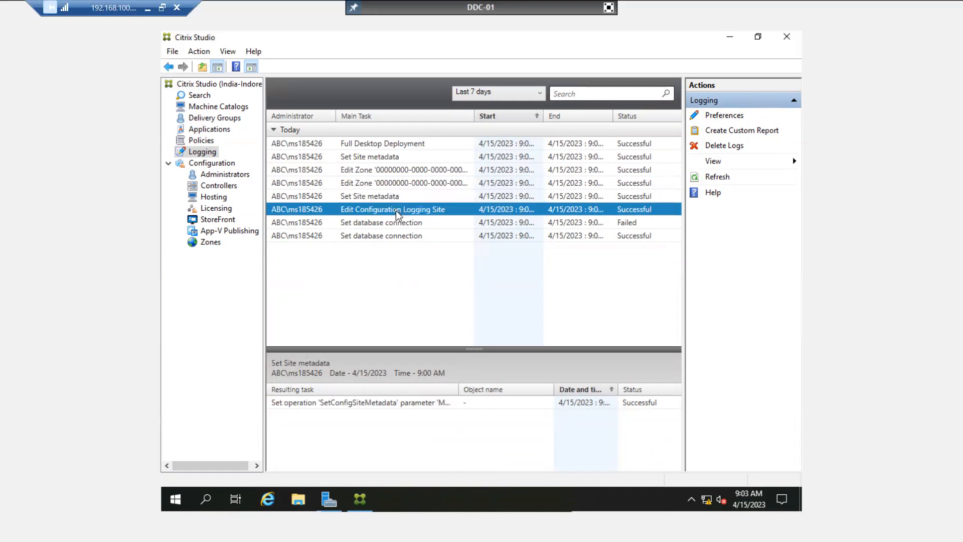
click(394, 239)
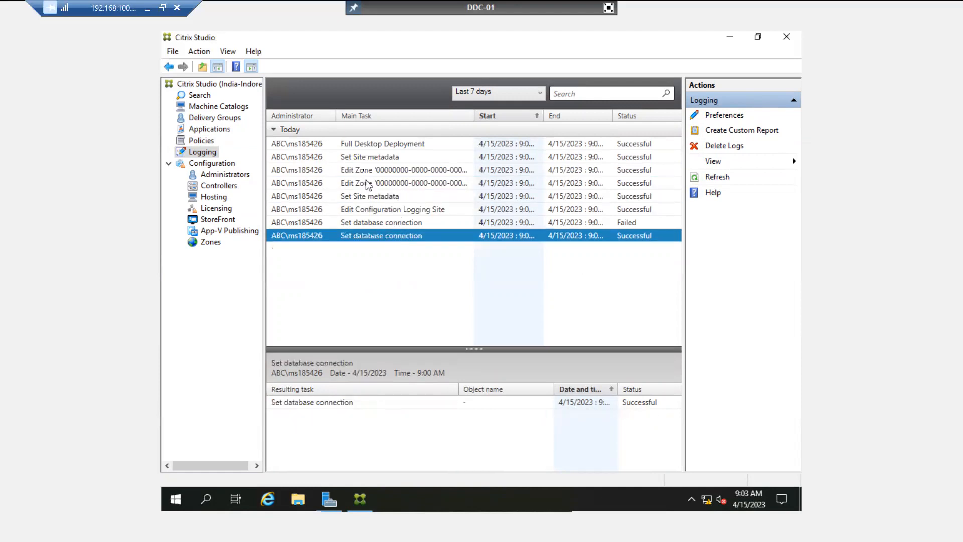
click(364, 147)
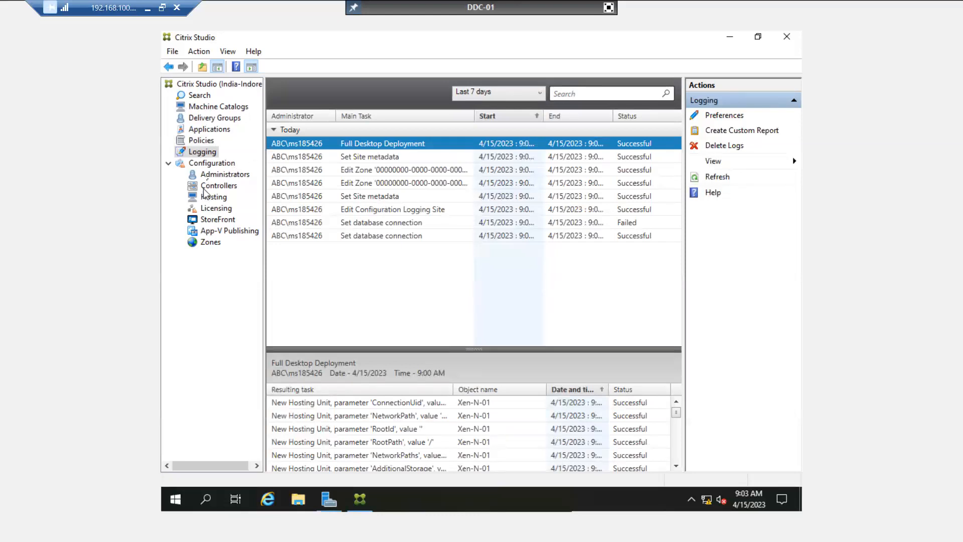
click(608, 7)
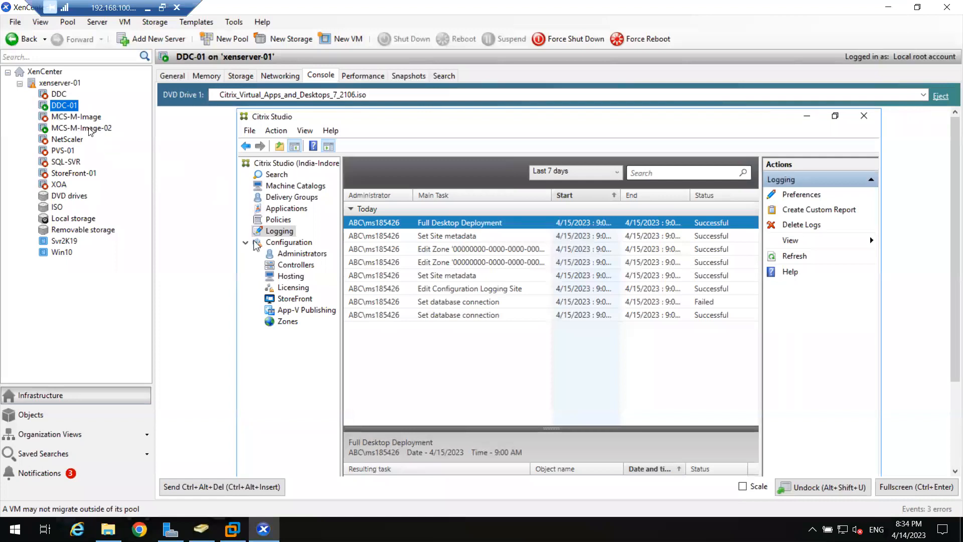
Finish Kingsoft Office setup on MCS-M-Image-02 with the default interface style, then close Kingsoft Writer.
click(89, 128)
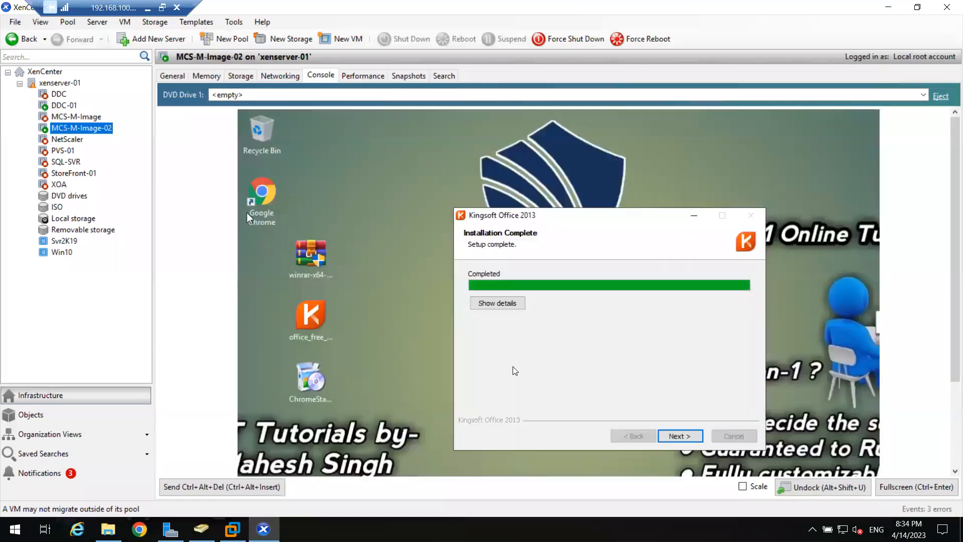
click(676, 435)
click(923, 489)
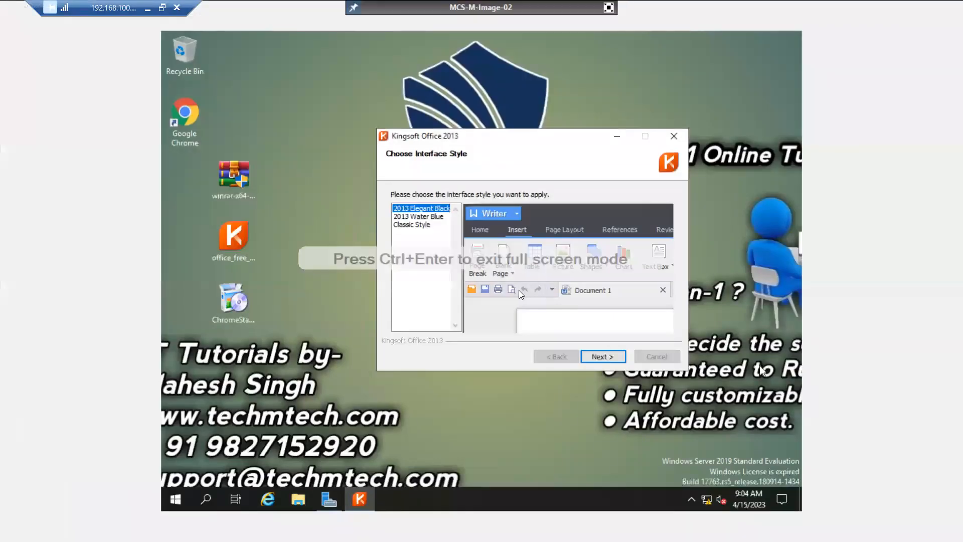
click(595, 357)
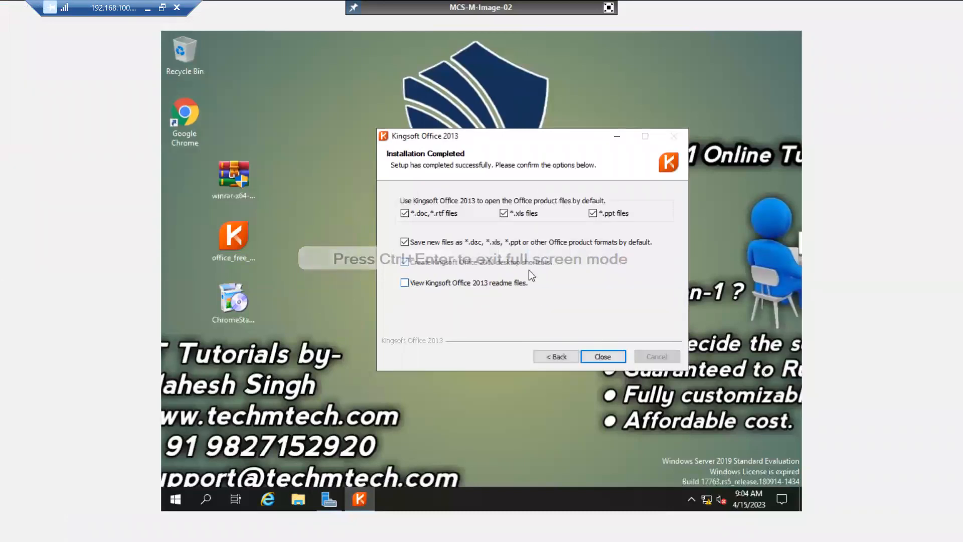
click(604, 357)
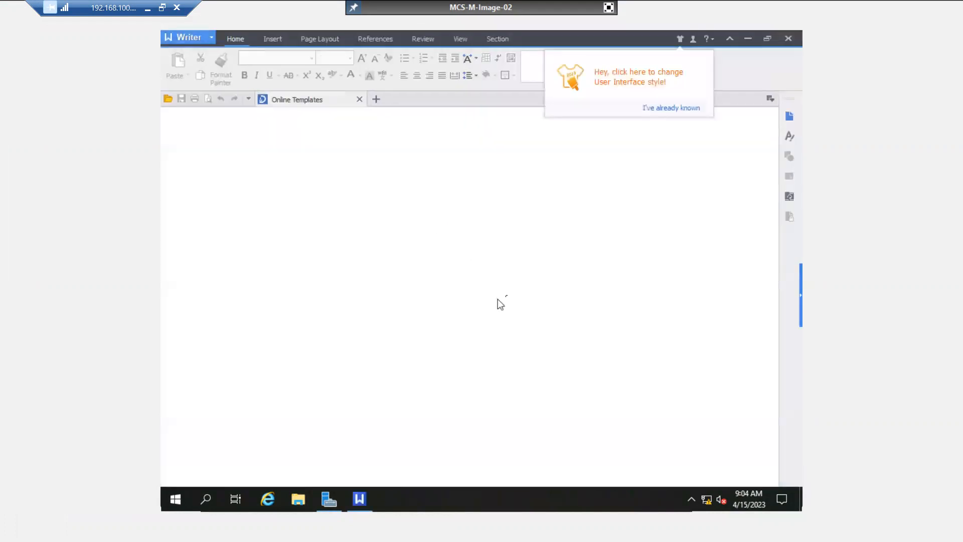
click(360, 99)
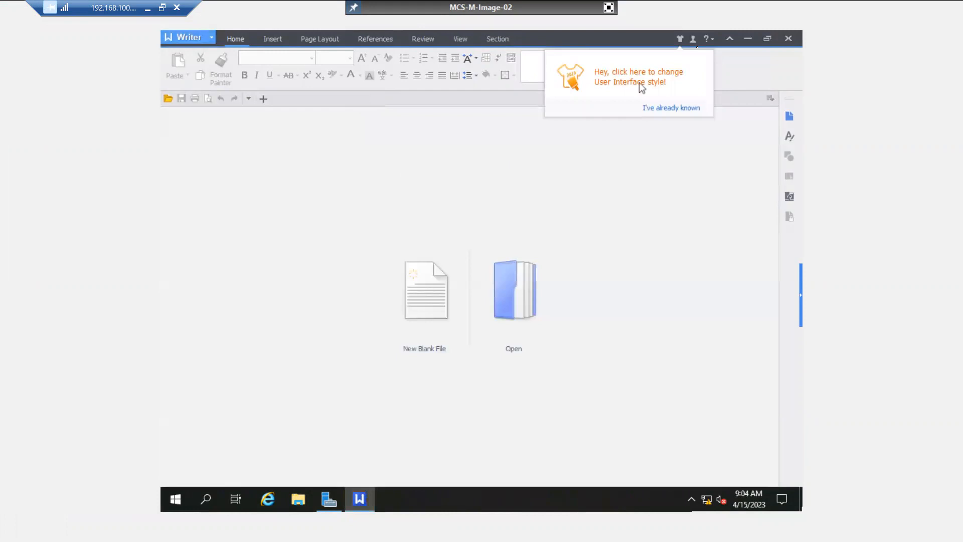
click(788, 39)
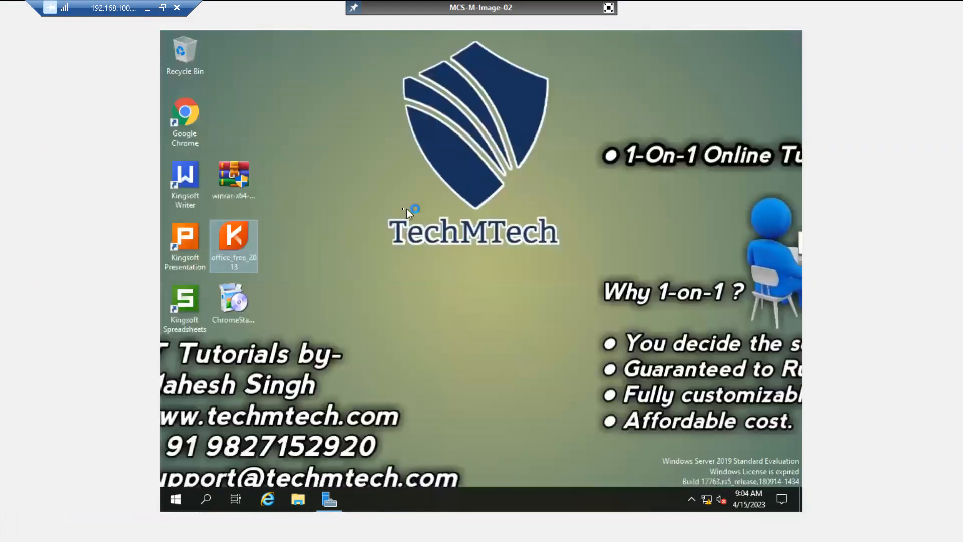
Select the WinRAR, Kingsoft and Chrome installers on the desktop and permanently delete them.
click(300, 138)
drag(281, 147, 238, 317)
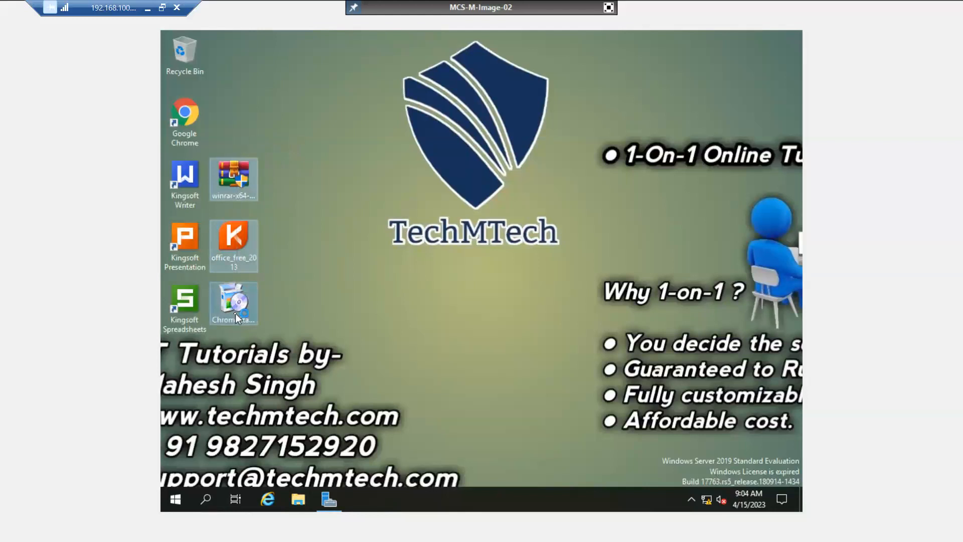
key(shift+Delete)
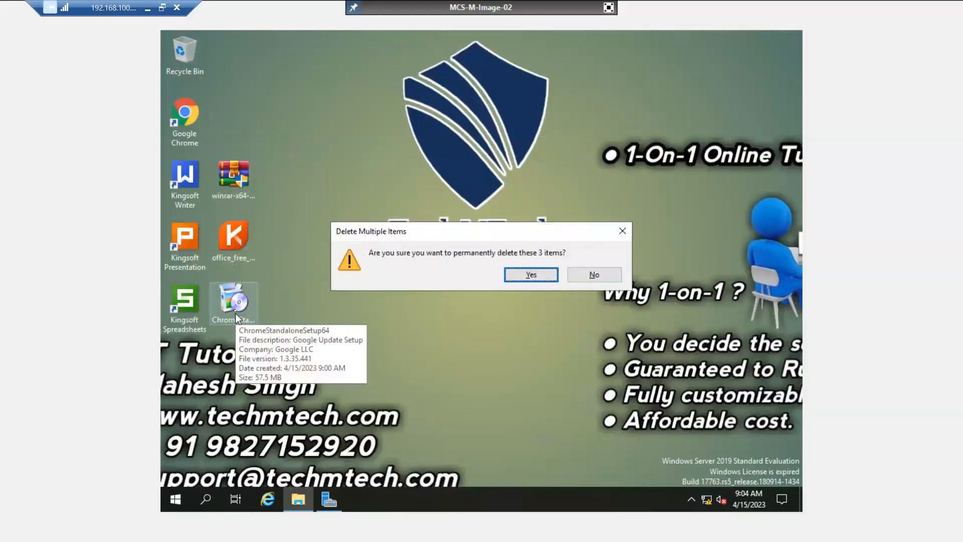
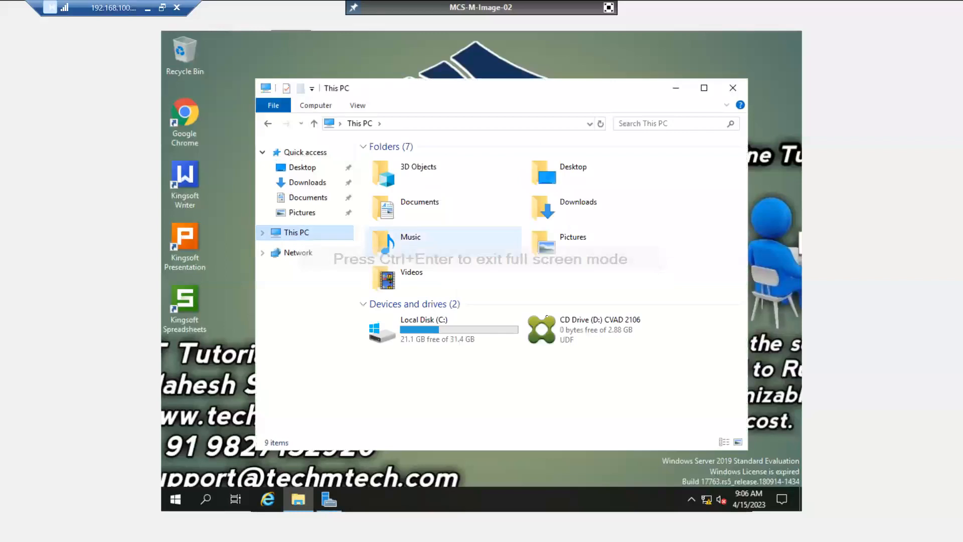
Run the installer from the CVAD 2106 disc (D:) and approve the UAC prompt.
right_click(562, 321)
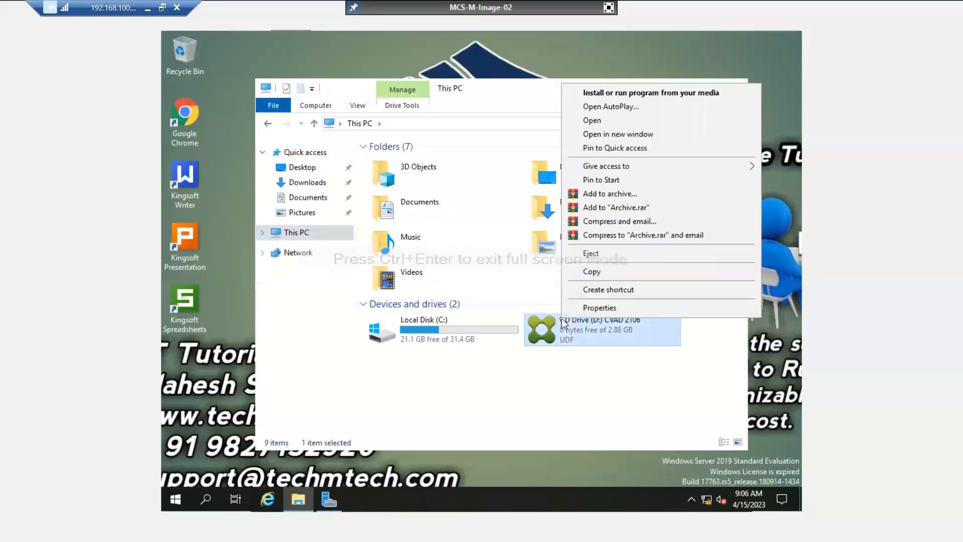
click(602, 92)
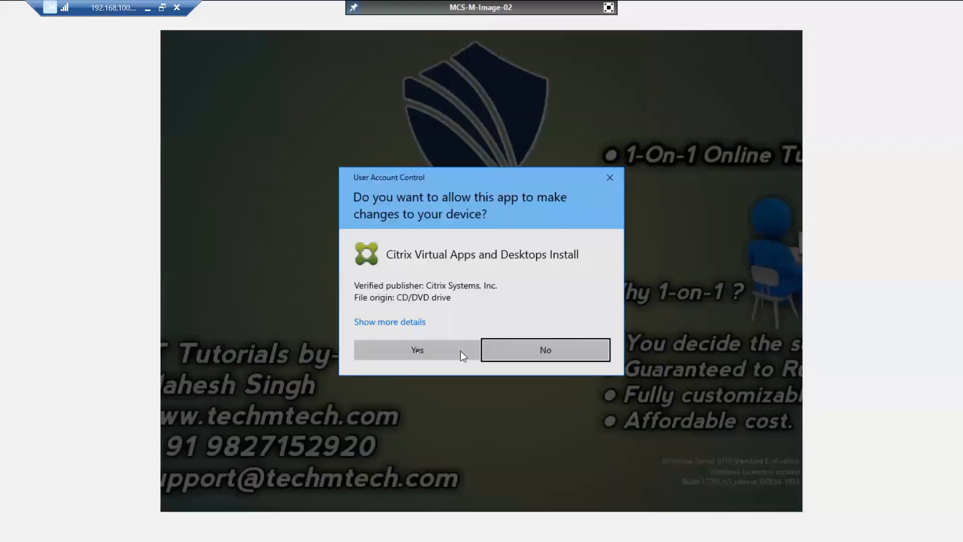
click(417, 353)
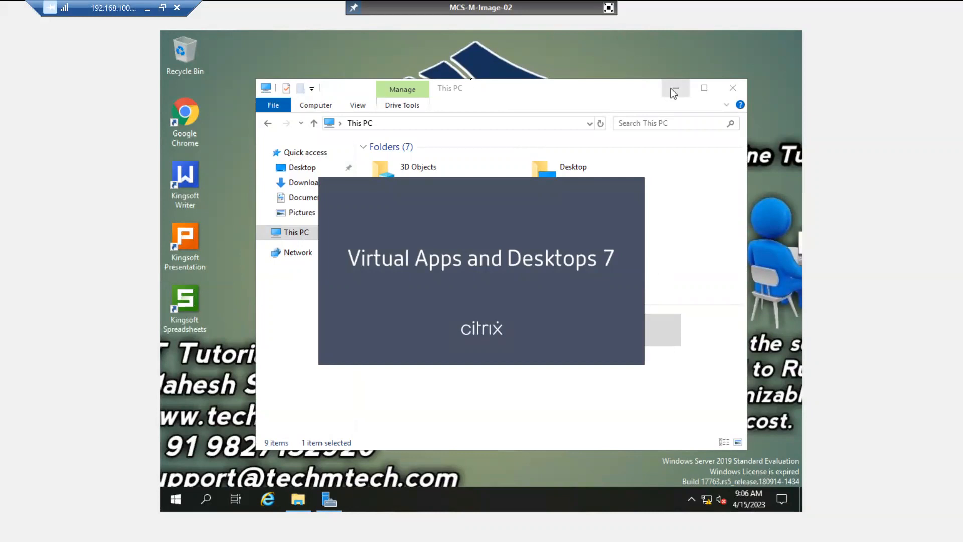
Minimise and restore the remote session, then shrink it to a window and move it right.
click(148, 9)
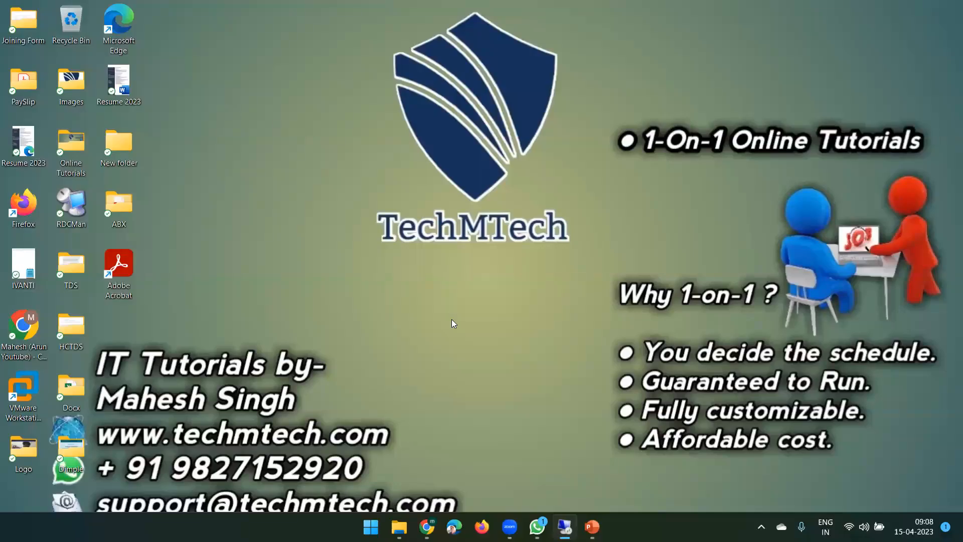
click(564, 527)
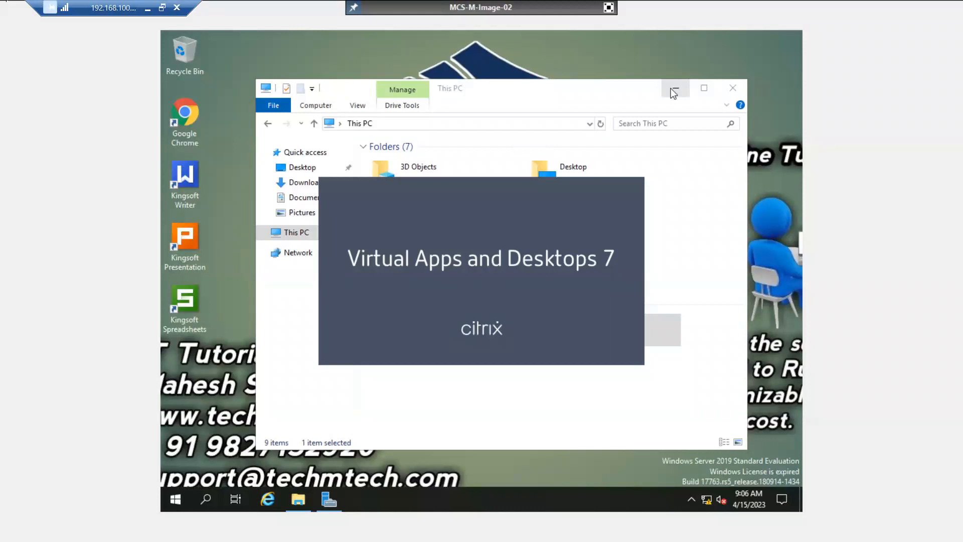
click(163, 8)
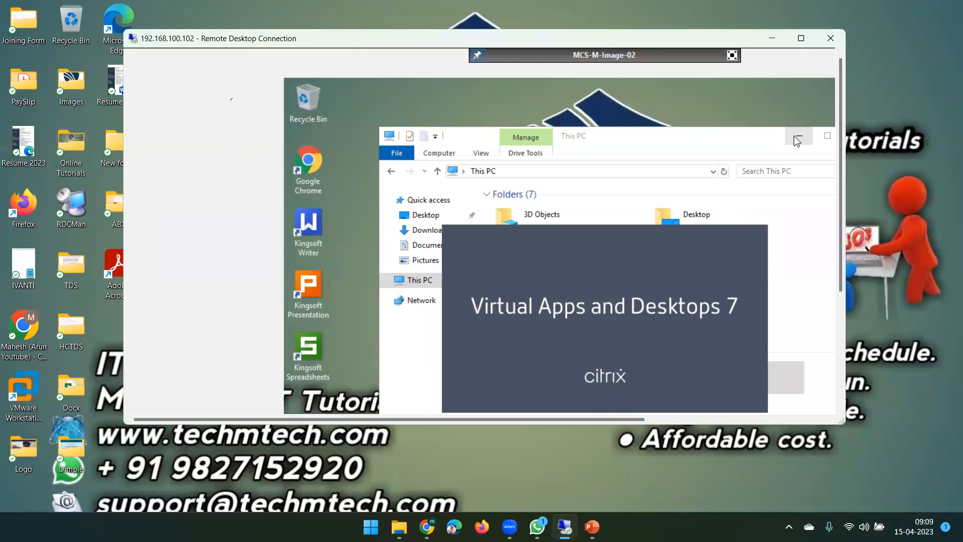
drag(393, 40, 474, 35)
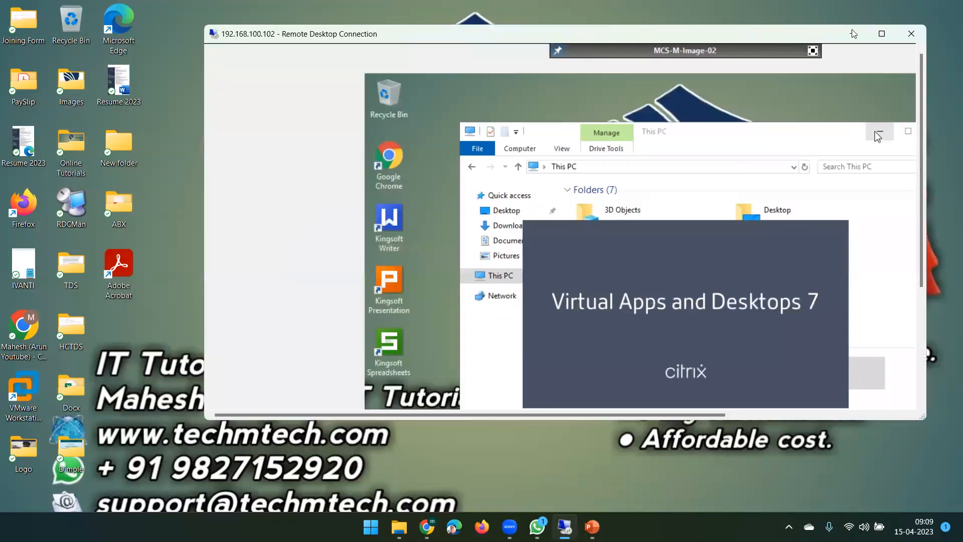
Disconnect the remote session and relaunch mstsc from Run to reconnect.
click(912, 34)
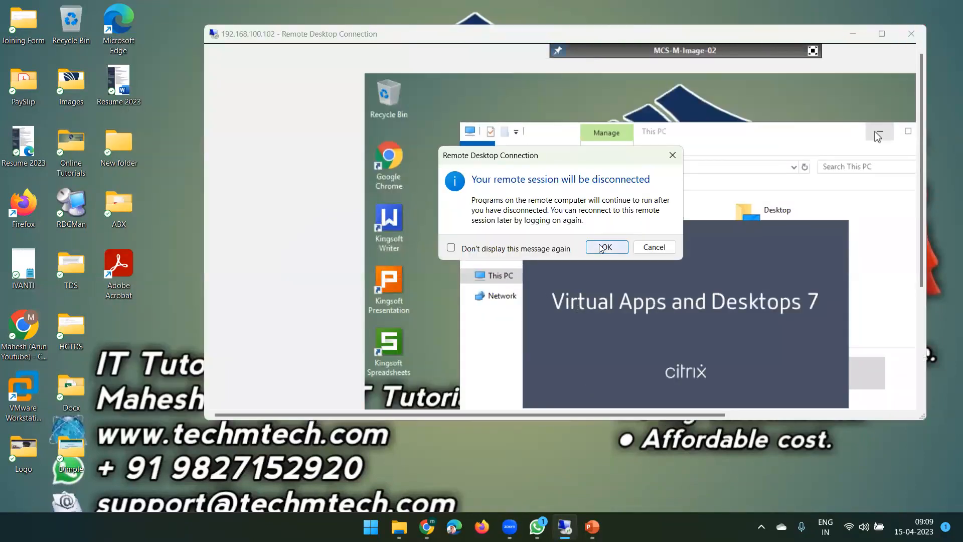
click(605, 247)
key(super+r)
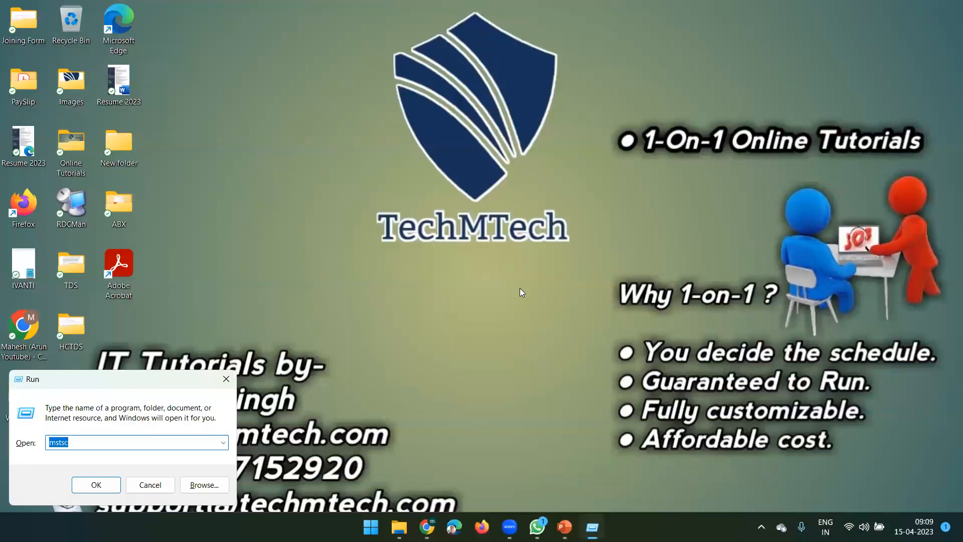
key(Return)
key(Return)
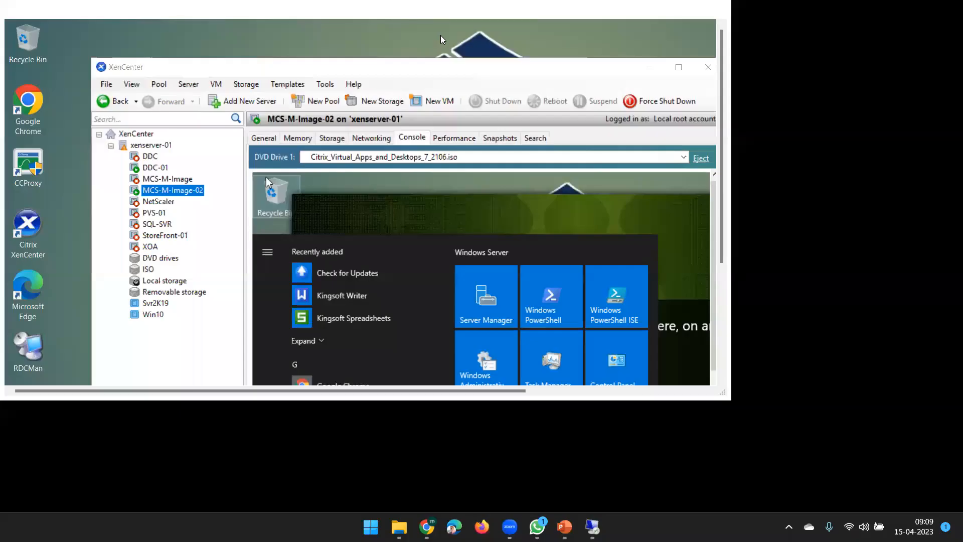
Maximise the remote session and XenCenter, dismiss the VM Start menu, and fullscreen the MCS-M-Image-02 console.
double_click(441, 33)
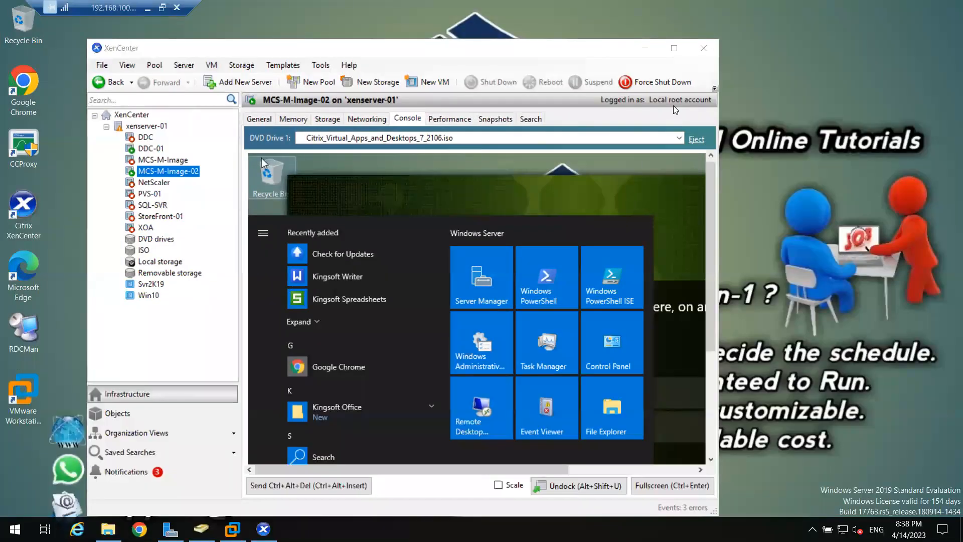
click(674, 48)
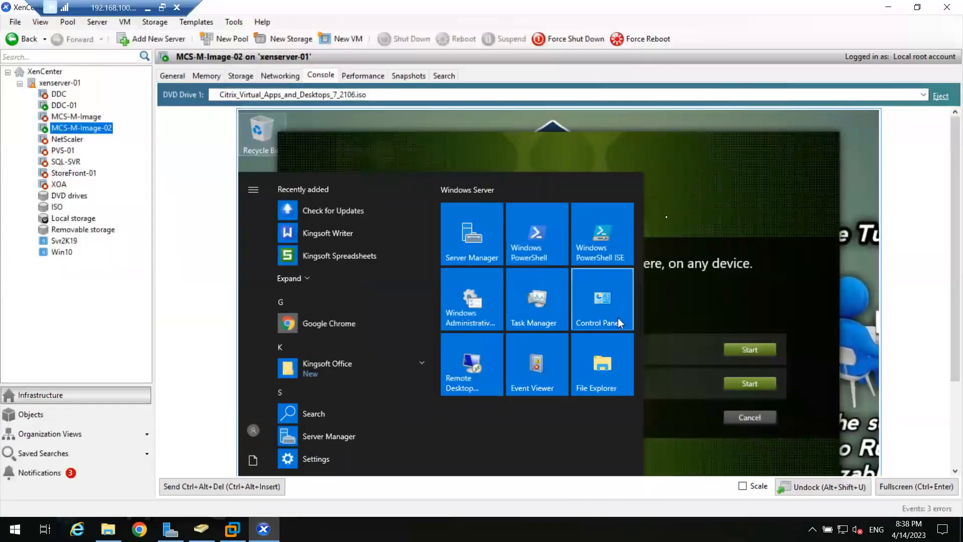
click(667, 337)
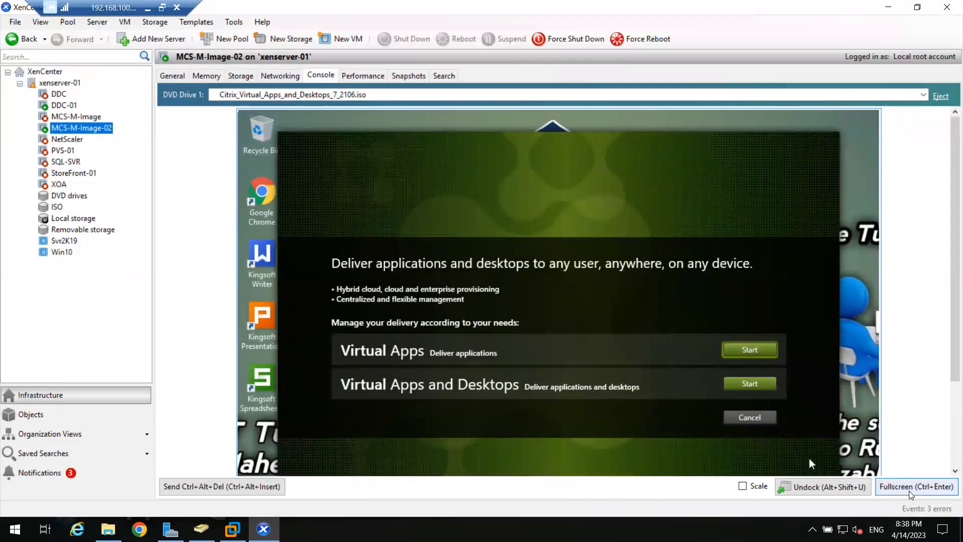
click(916, 486)
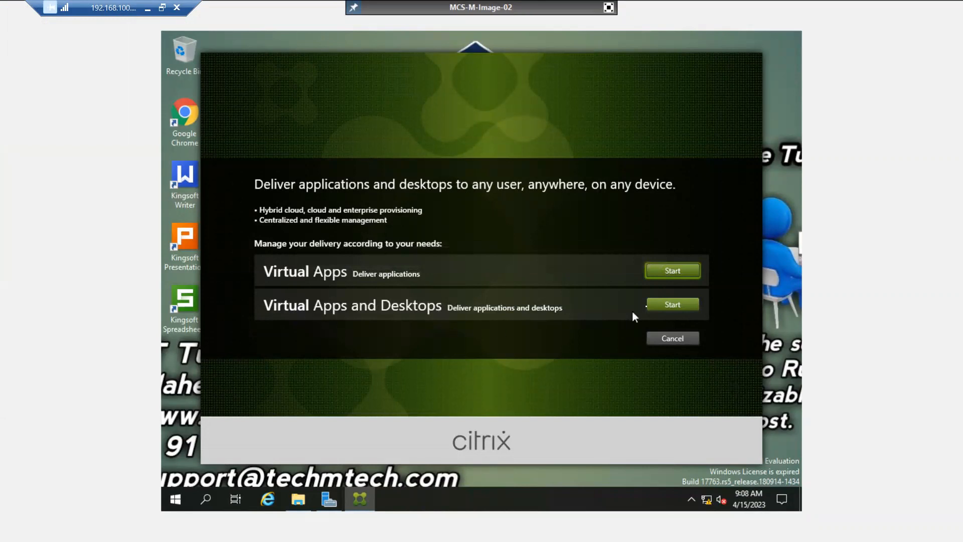
Start the Virtual Apps and Desktops installation and shift the installer window slightly lower.
click(669, 304)
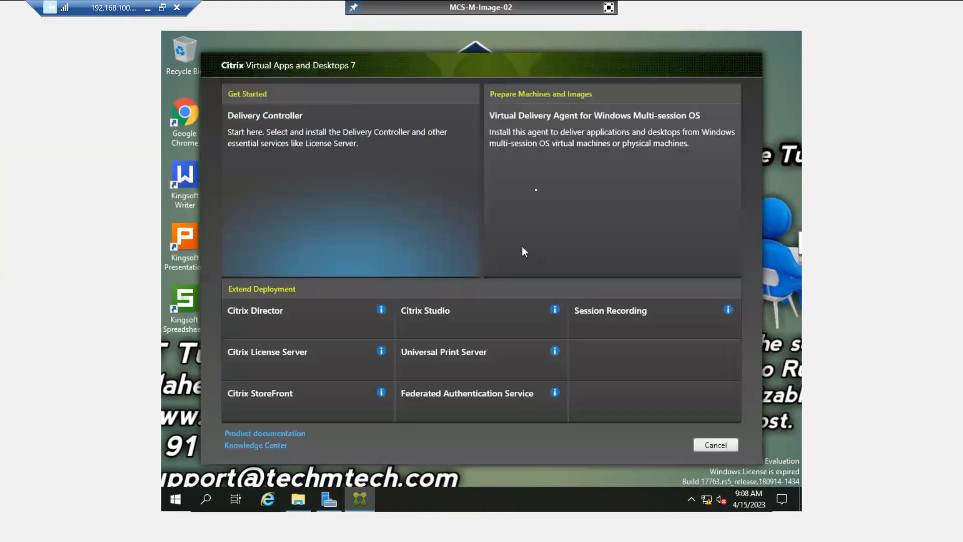
drag(365, 74, 365, 91)
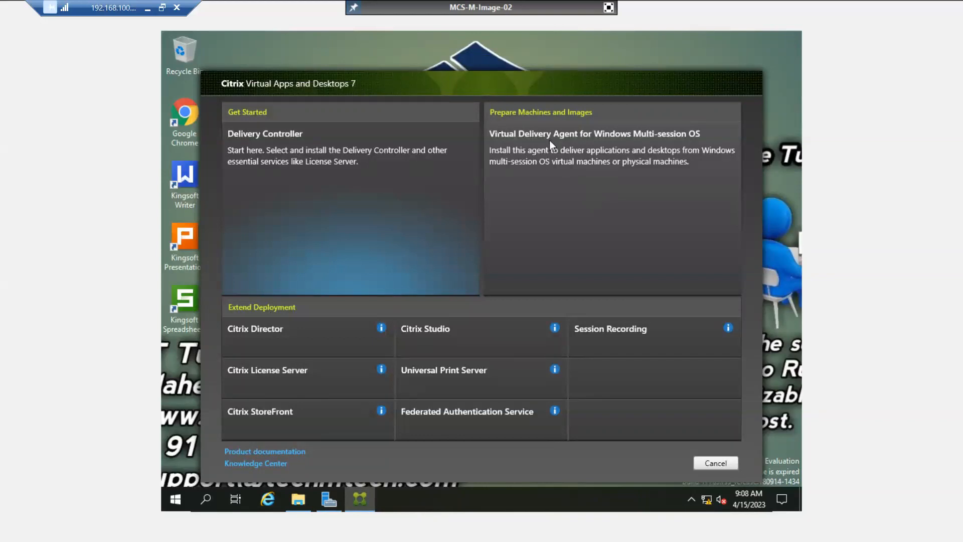
drag(360, 85, 359, 94)
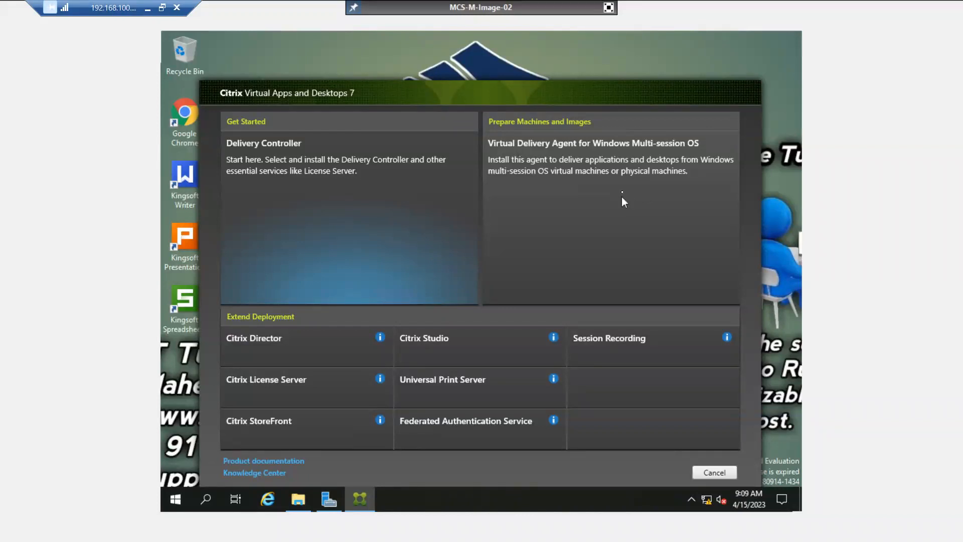
Pick the Multi-session OS VDA, settle on 'Create a master MCS image', and continue.
click(614, 169)
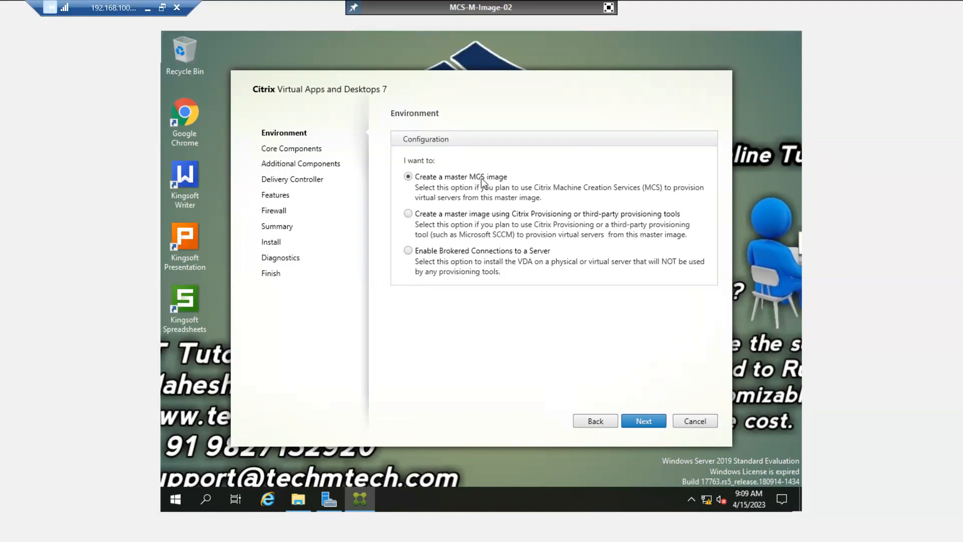
click(408, 251)
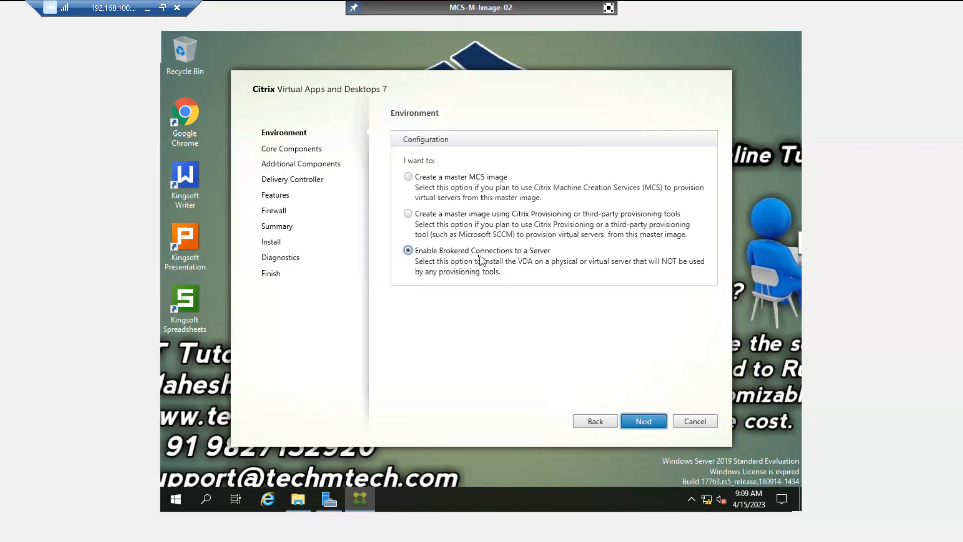
click(411, 176)
click(408, 214)
click(409, 251)
click(408, 177)
click(408, 251)
click(408, 179)
click(644, 421)
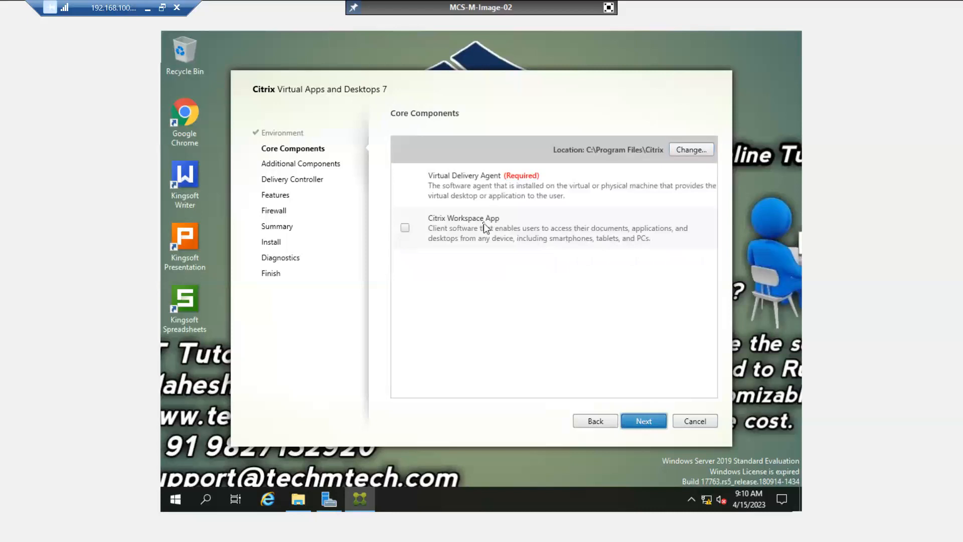
Leave Citrix Workspace App unchecked and continue to Additional Components.
click(644, 421)
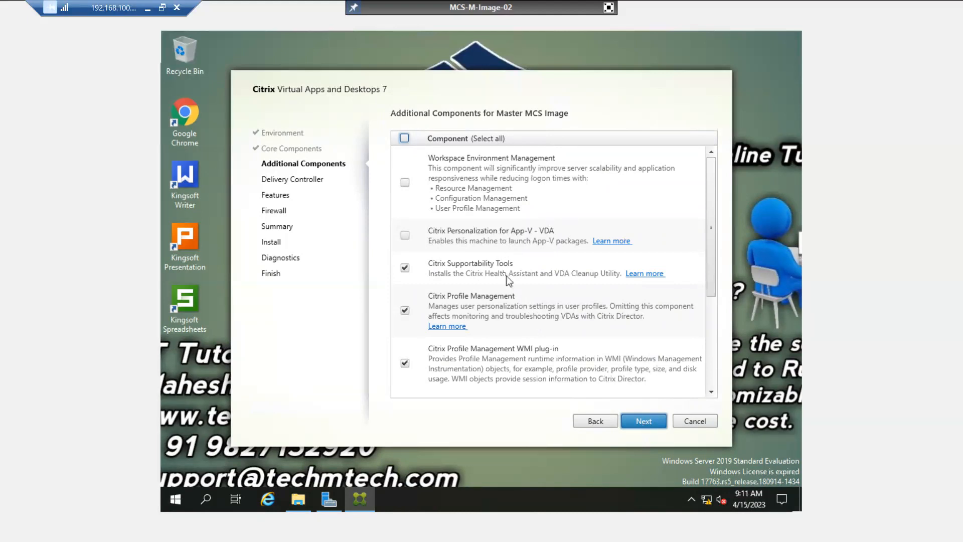
Enter controller ddc-01.abc.com, test the connection, add it, then type ddc.abc.com as another address.
click(639, 417)
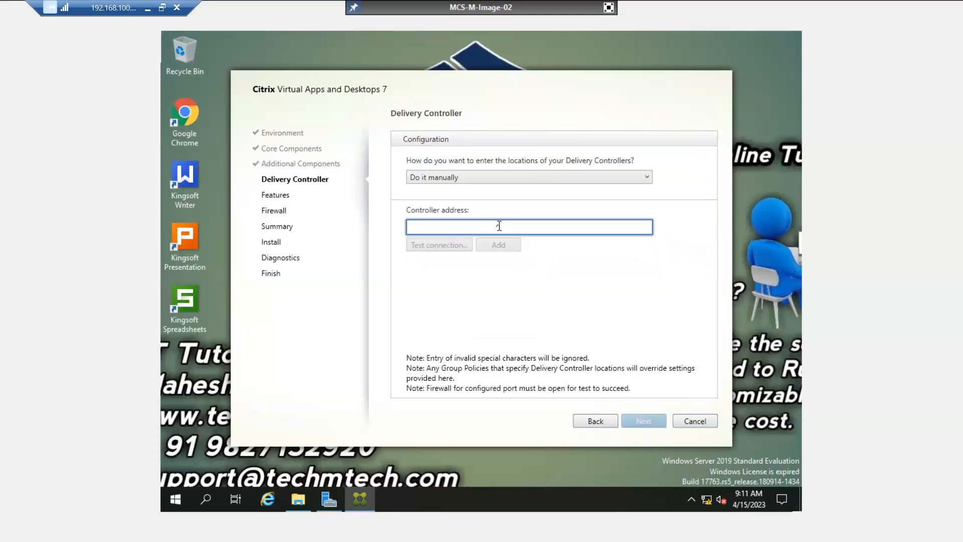
text(ddc)
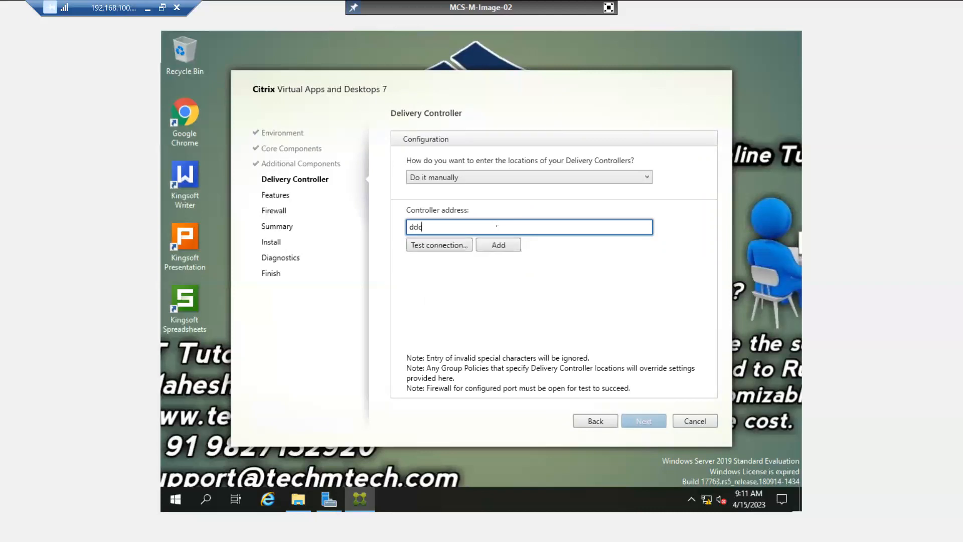
text(-01.abc.g)
text(om)
click(437, 243)
click(502, 246)
click(470, 242)
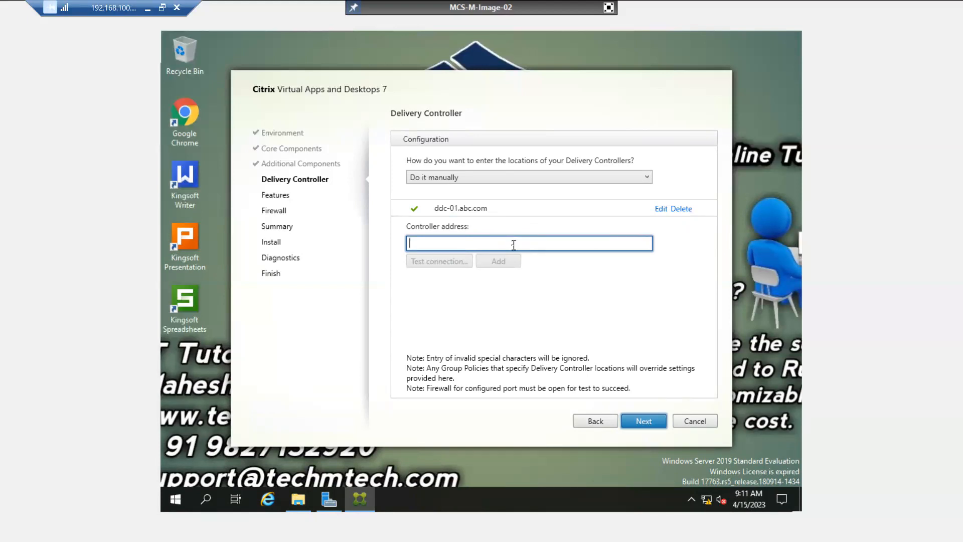
text(ddc)
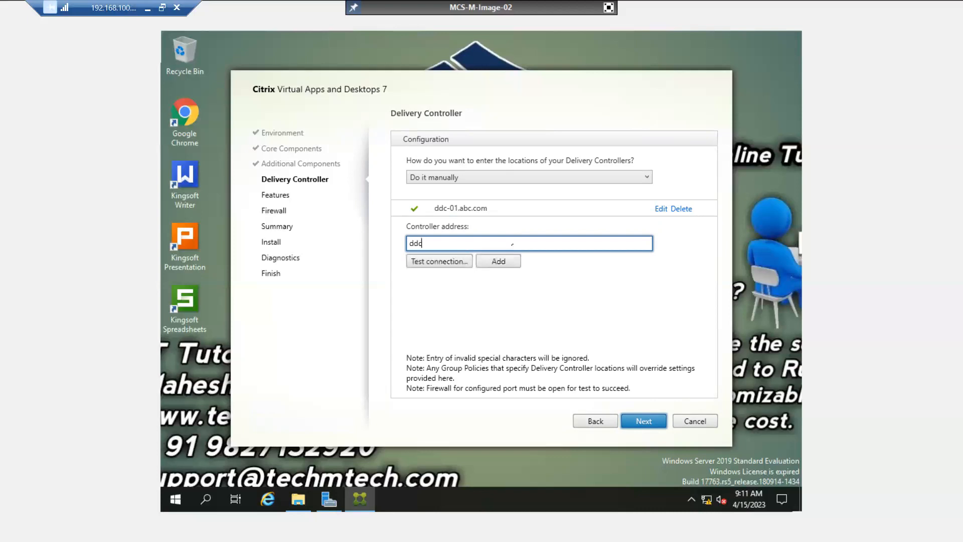
text(.abc.com)
click(609, 9)
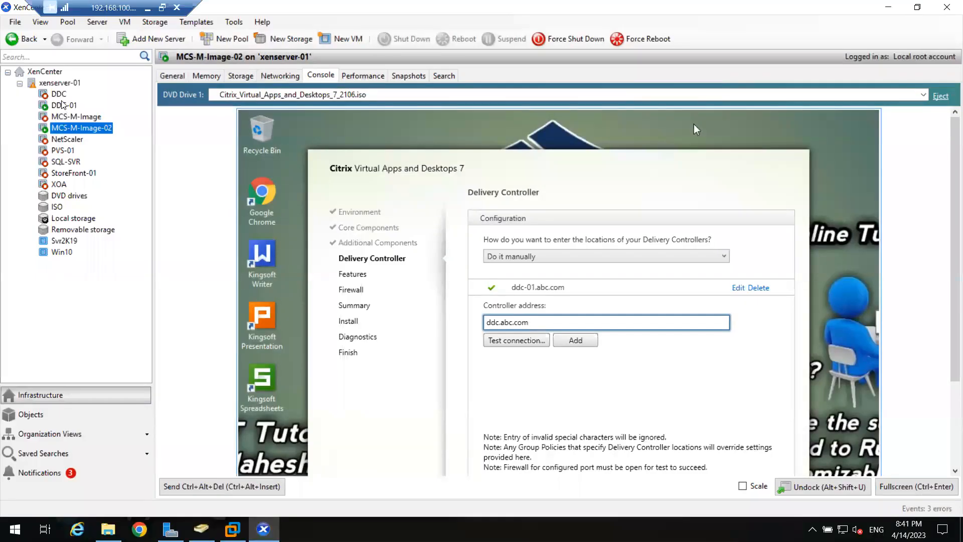
click(62, 104)
click(59, 94)
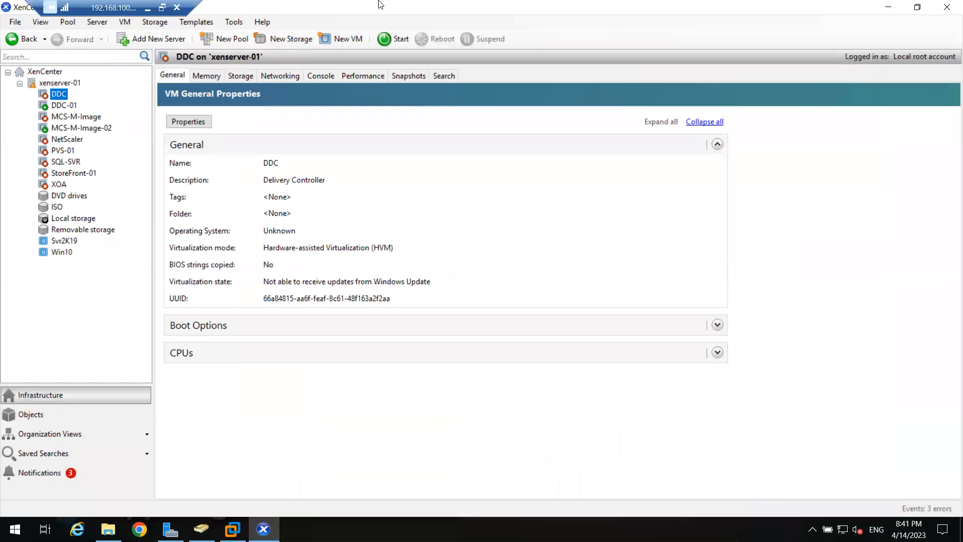
click(232, 529)
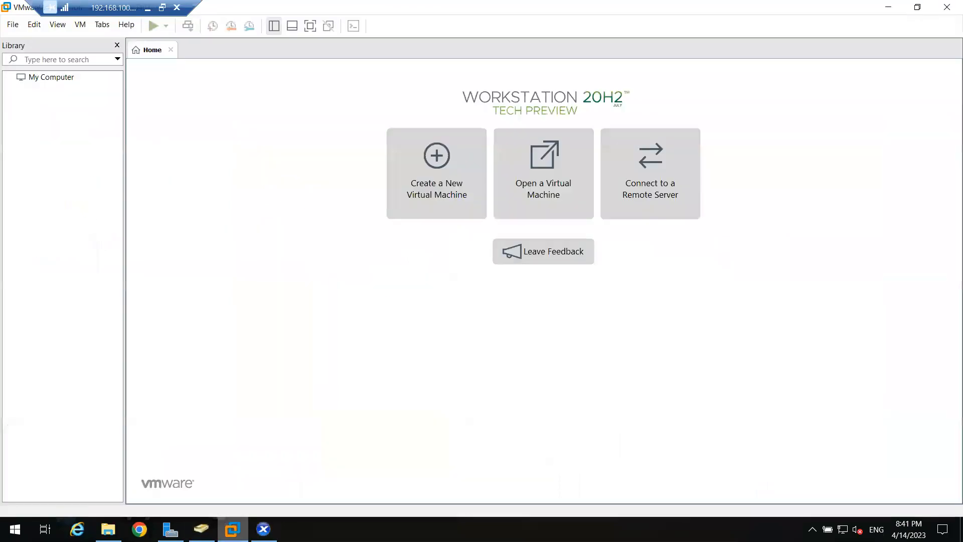
click(263, 529)
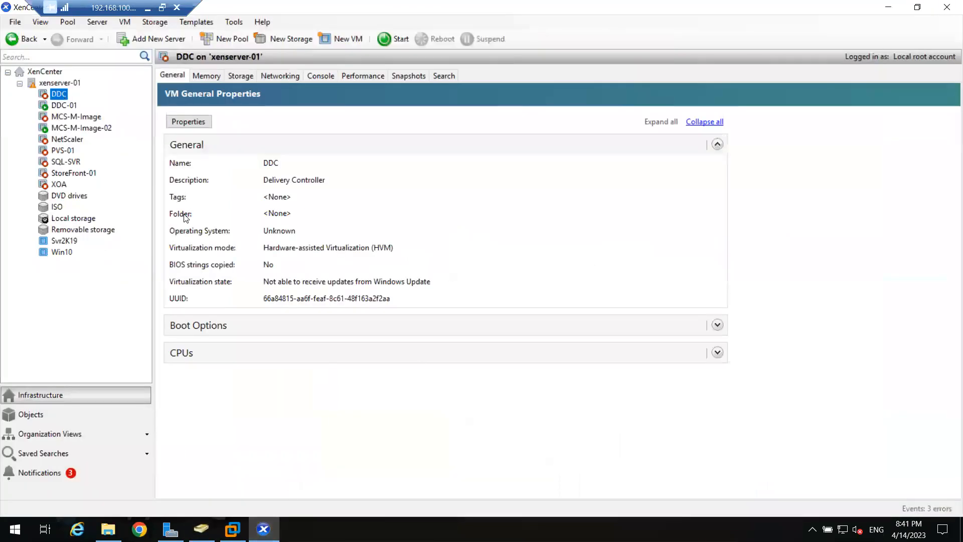
click(73, 128)
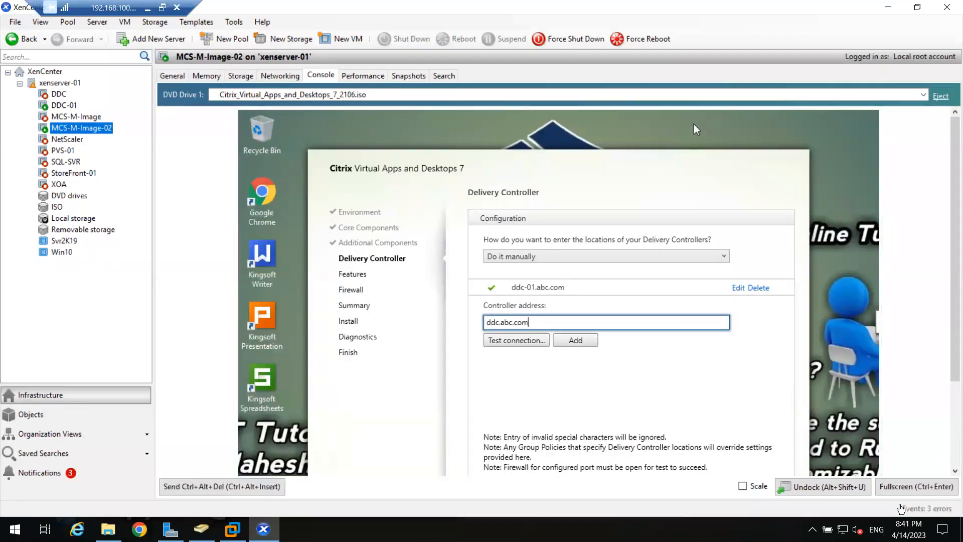
click(916, 486)
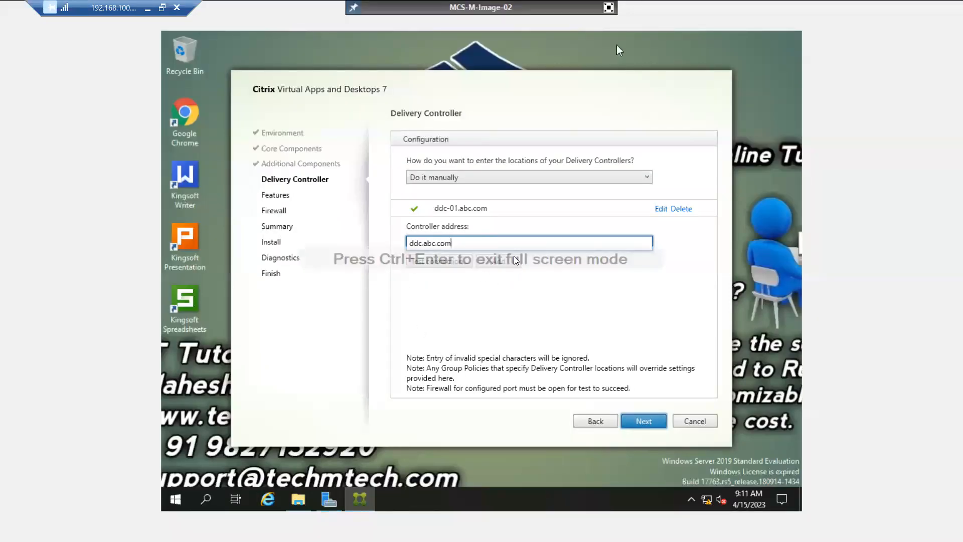
Delete the extra ddc.abc.com address and pass Features and Firewall with defaults to Summary.
drag(491, 240, 370, 236)
key(BackSpace)
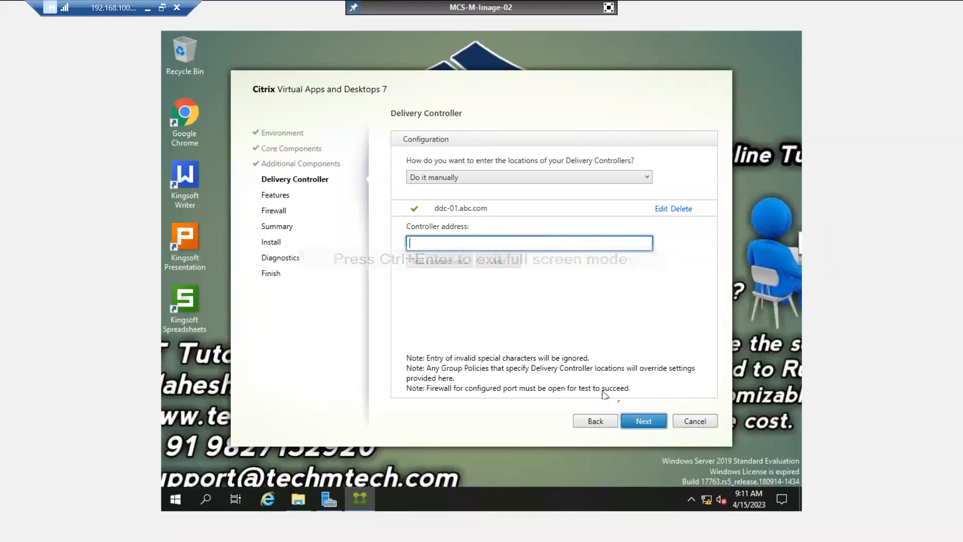
click(630, 423)
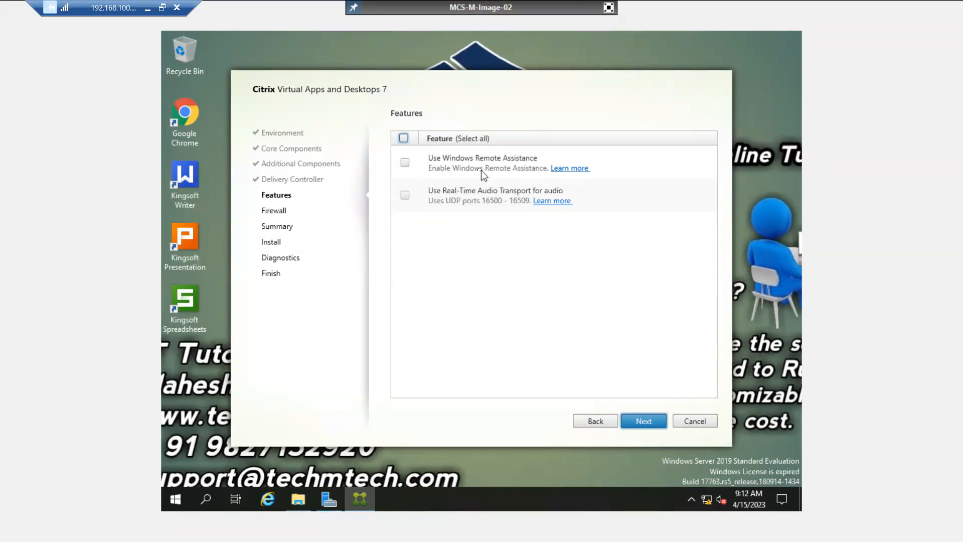
click(633, 423)
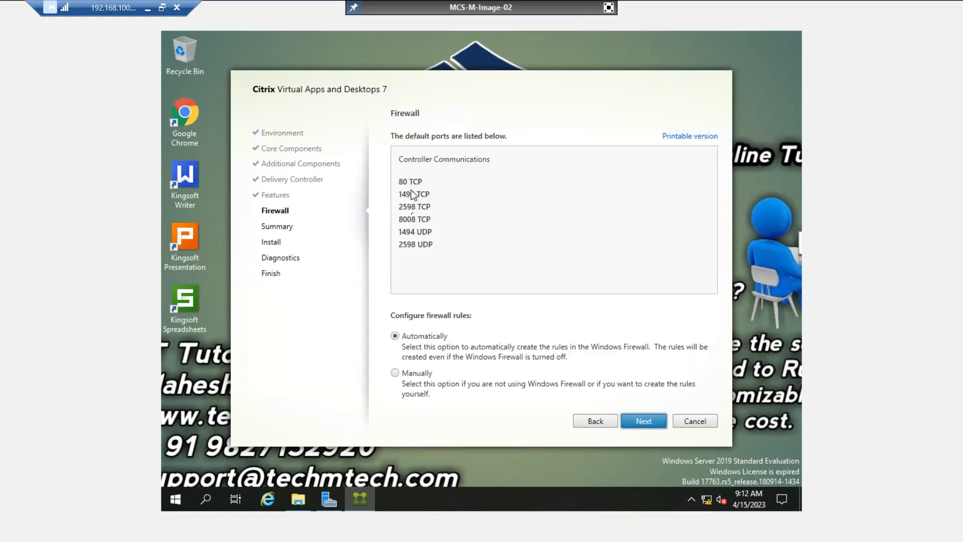
click(643, 424)
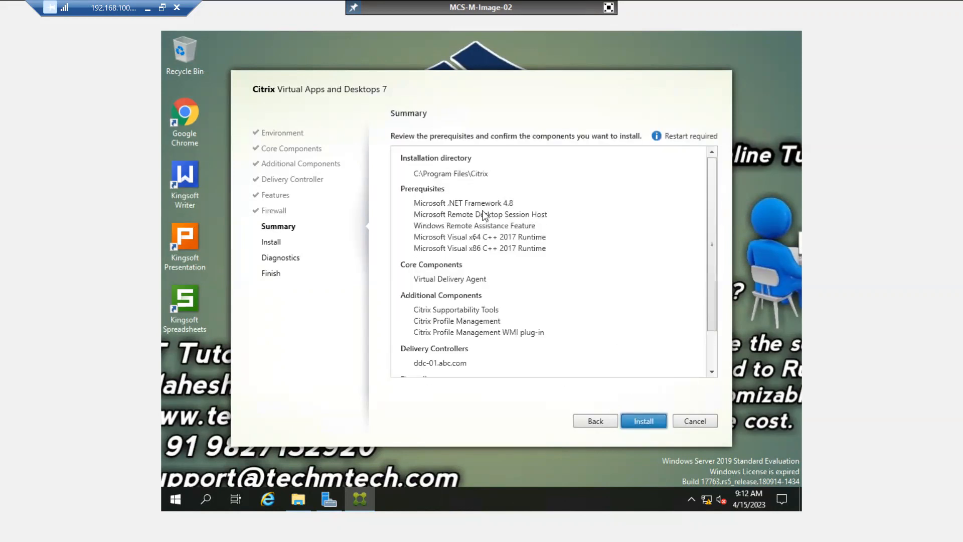
Scroll through the Summary page and minimise the remote session while installation runs.
scroll(481, 257, down, 2)
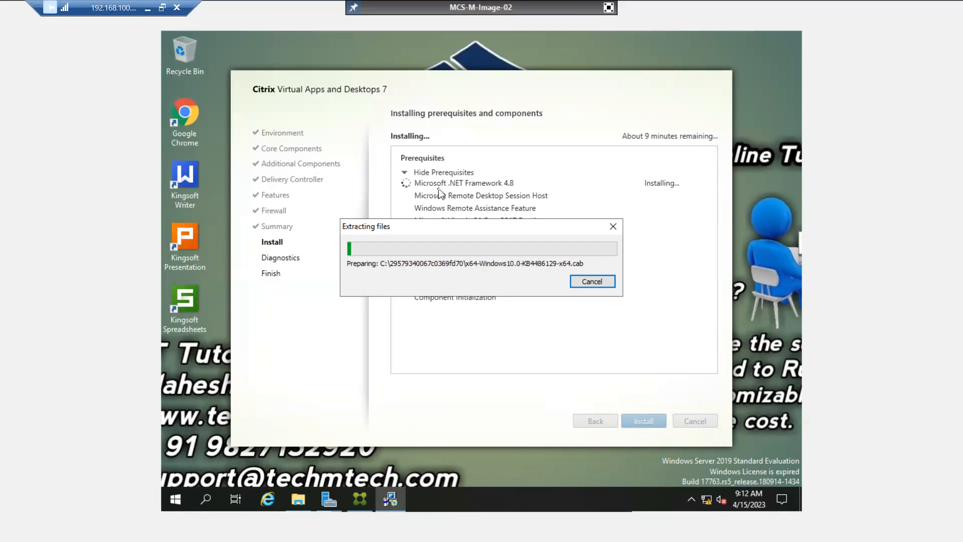
click(147, 8)
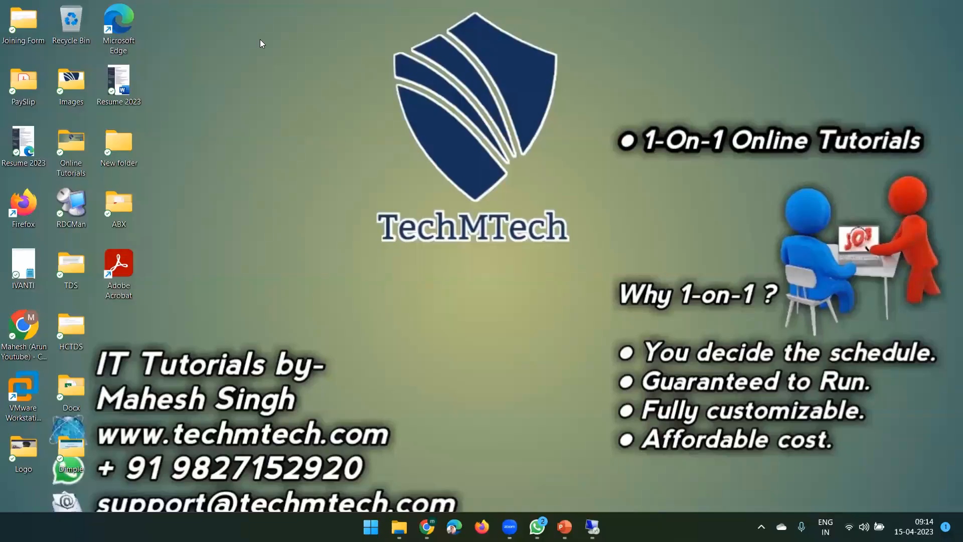